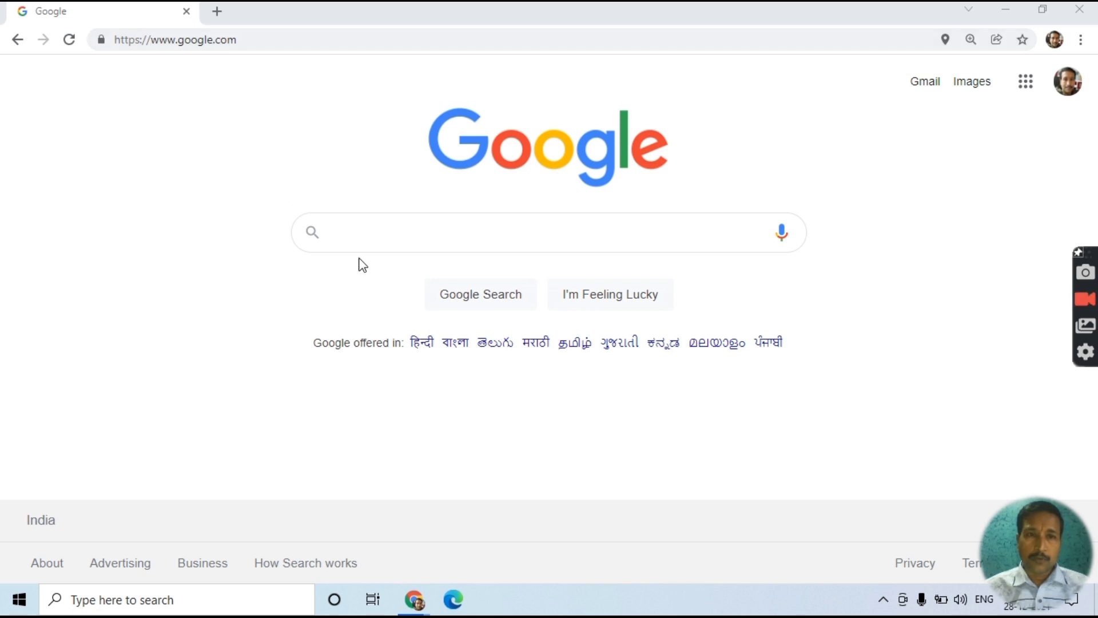
# - Search Google for 'income tax e filing'
pyautogui.click(371, 238)
pyautogui.write('income tax ')
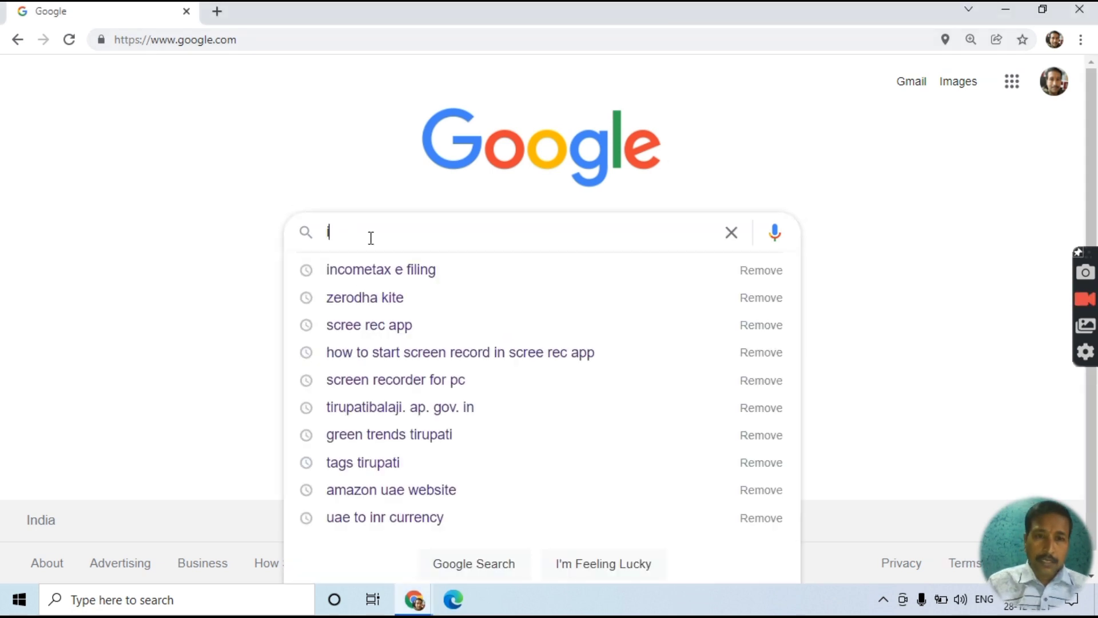
pyautogui.write('e filing')
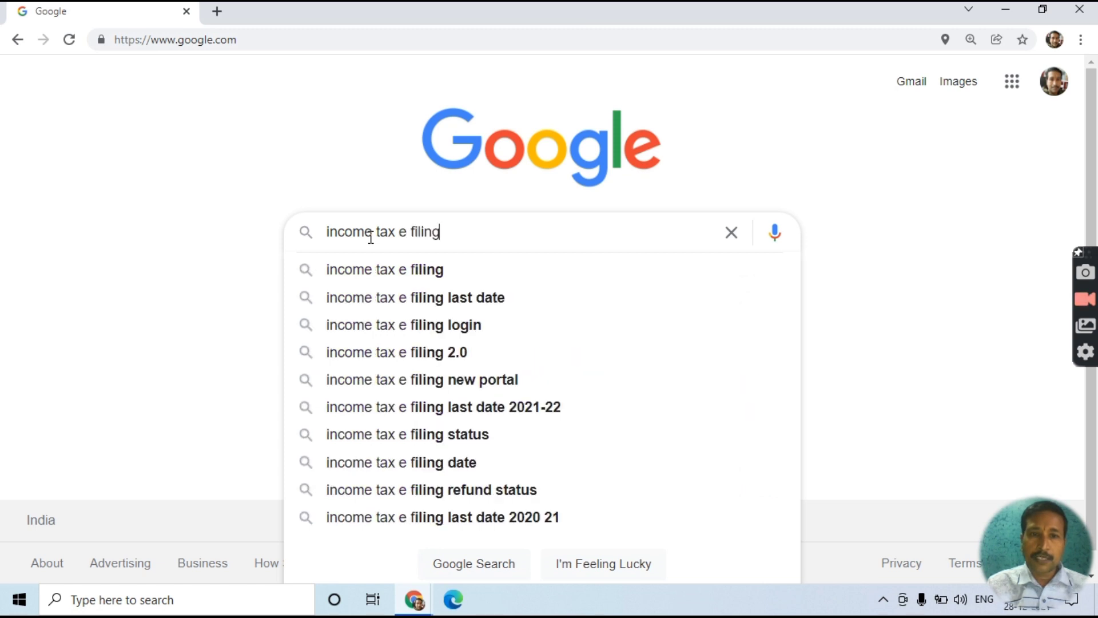
pyautogui.press('Return')
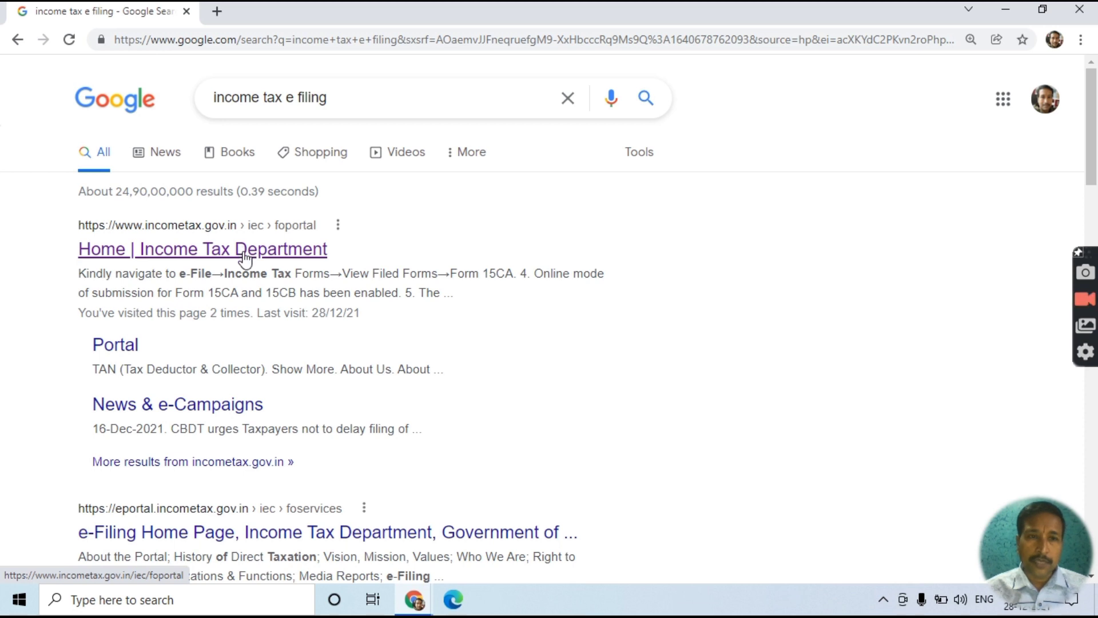
# - Open the 'Home | Income Tax Department' result and go to the e-Filing Login page
pyautogui.click(246, 257)
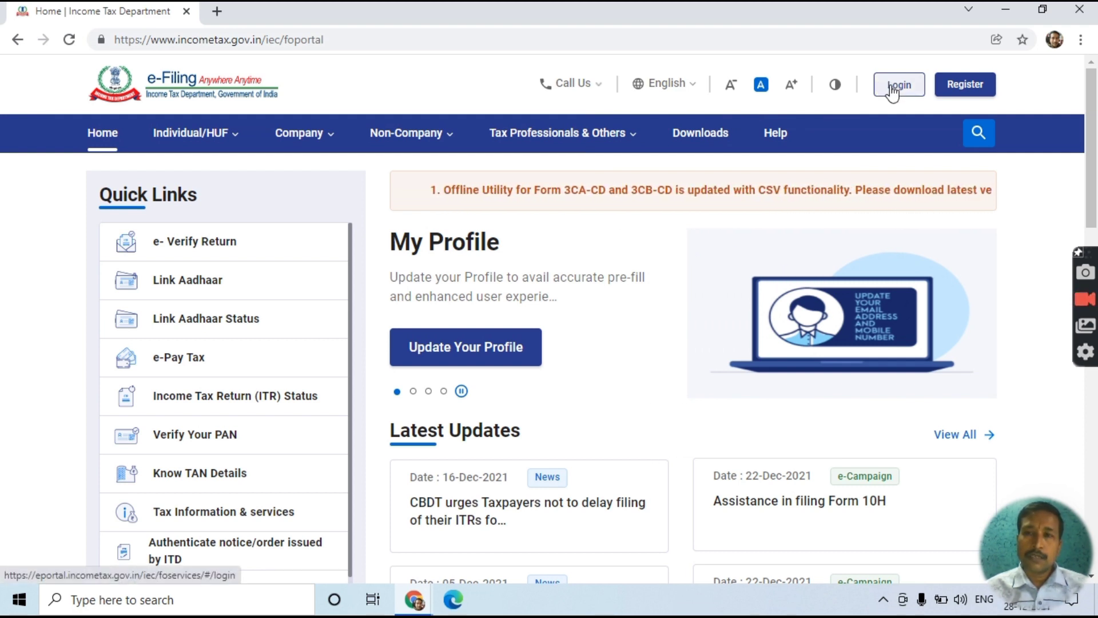
pyautogui.click(891, 87)
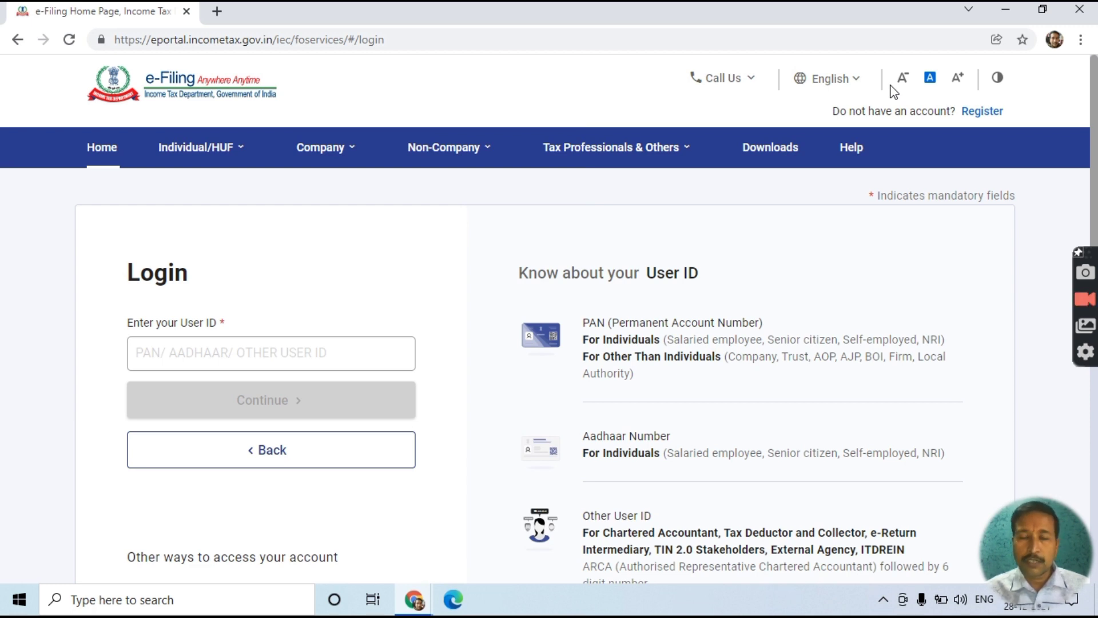
# - Enter the user's PAN as User ID, fix its last character, and continue to the password step
pyautogui.click(222, 355)
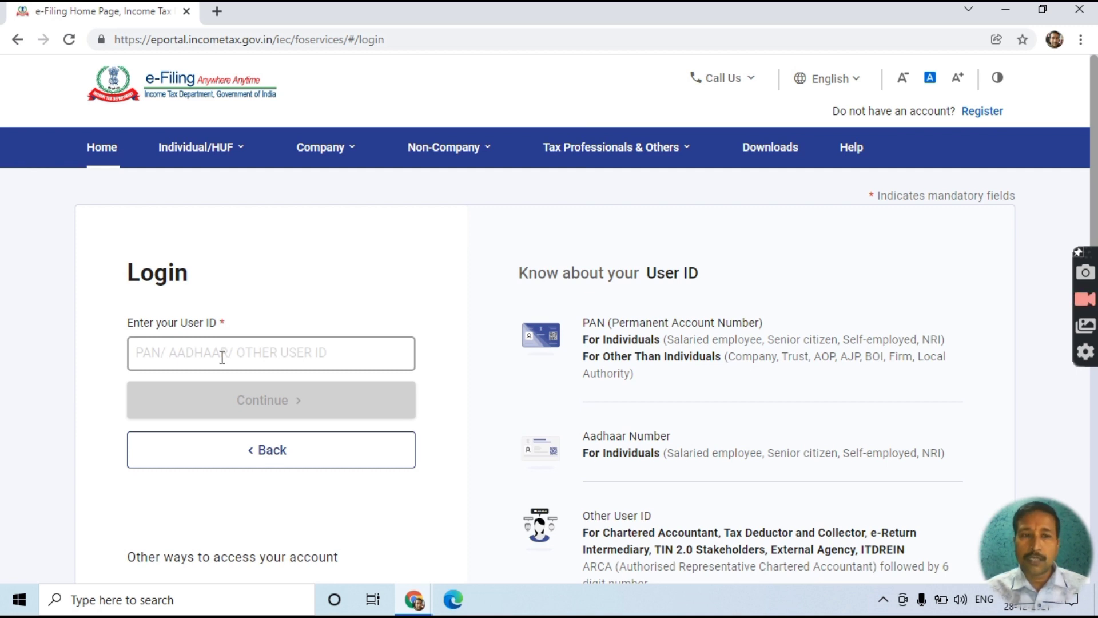
pyautogui.click(222, 355)
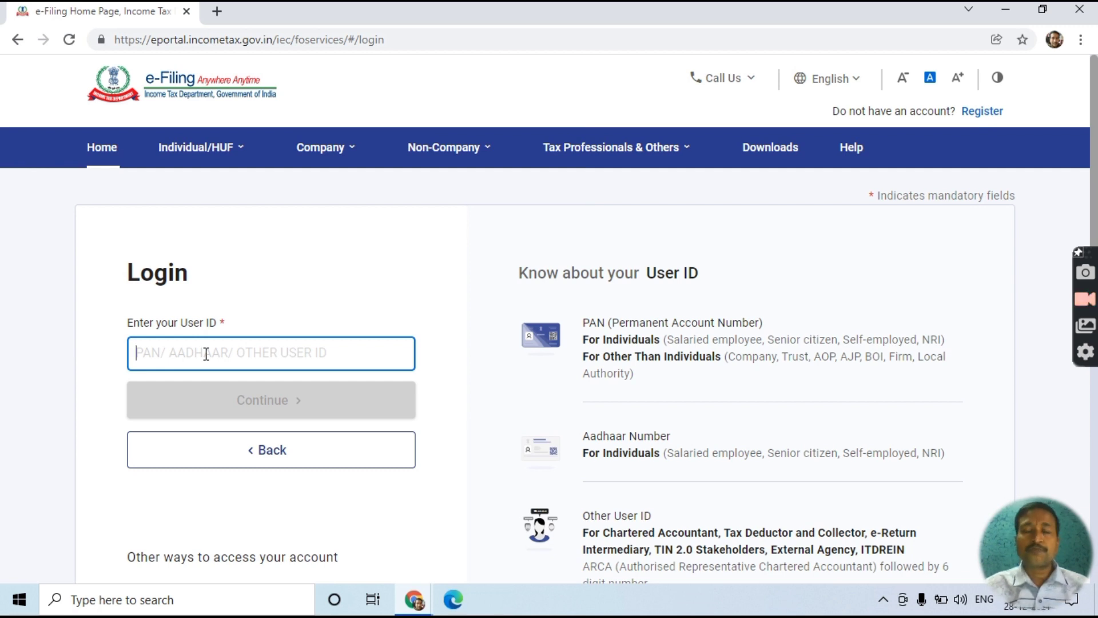
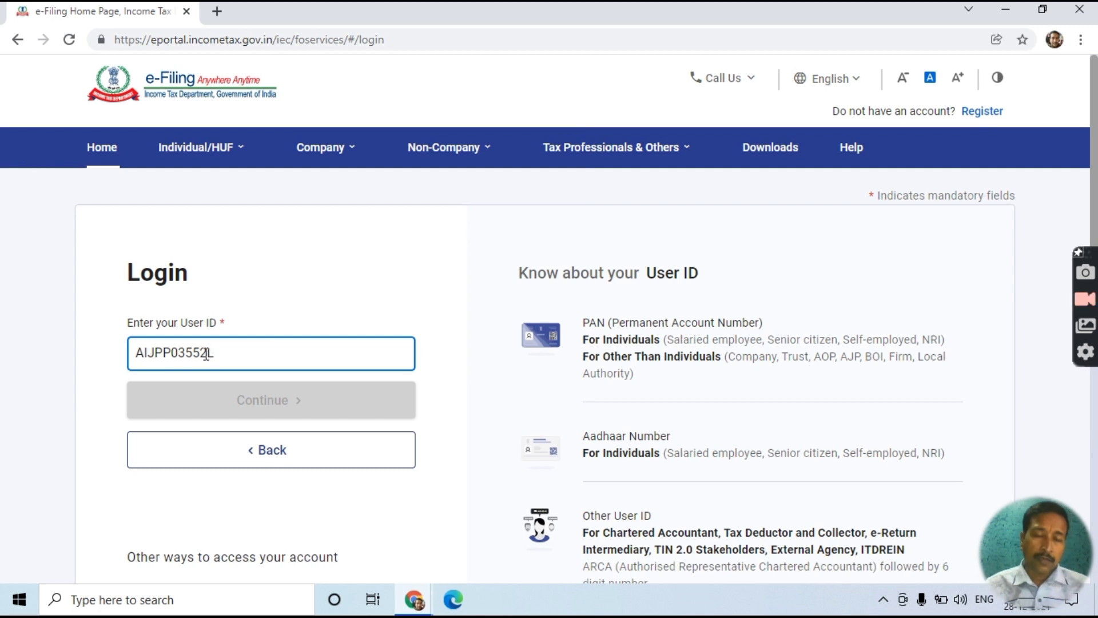
pyautogui.press('Tab')
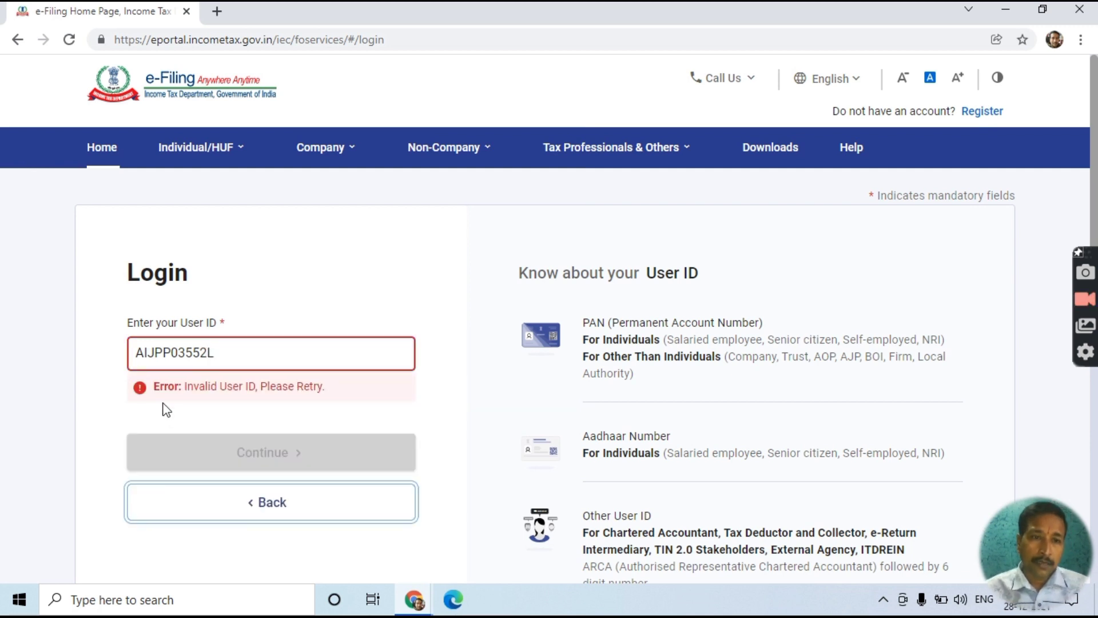
pyautogui.click(233, 354)
pyautogui.press('BackSpace')
pyautogui.press('BackSpace')
pyautogui.press('BackSpace')
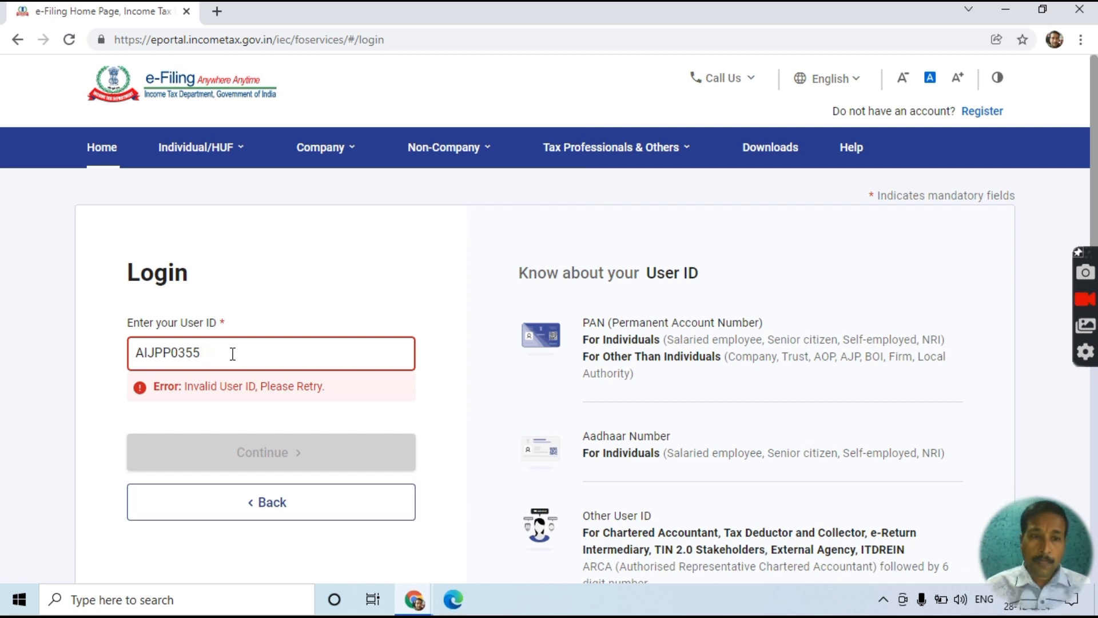
pyautogui.write('L')
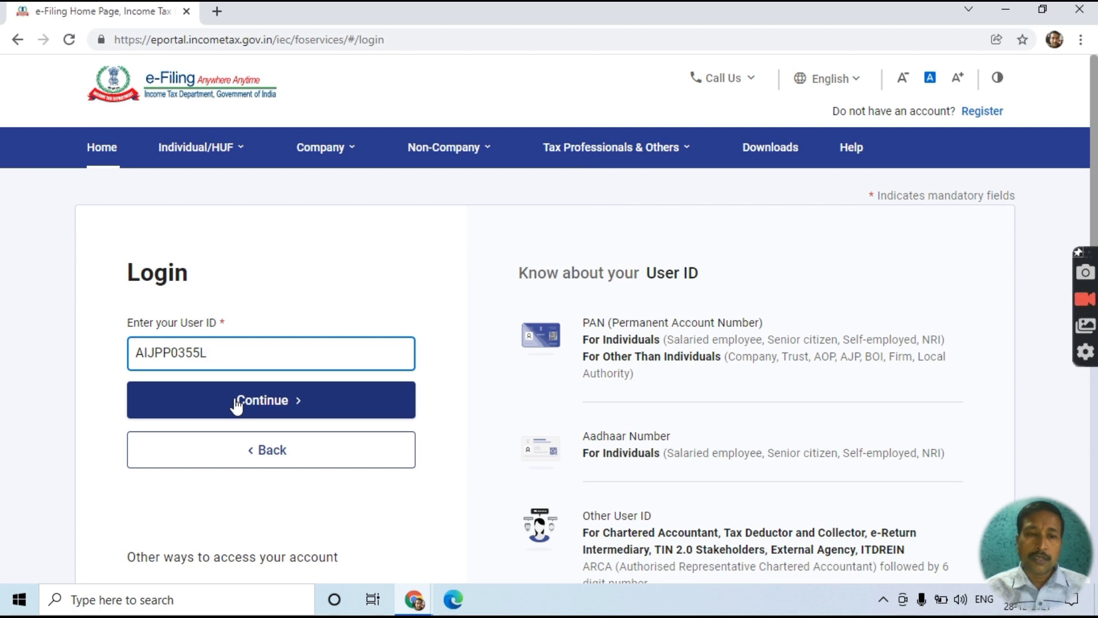
pyautogui.click(236, 400)
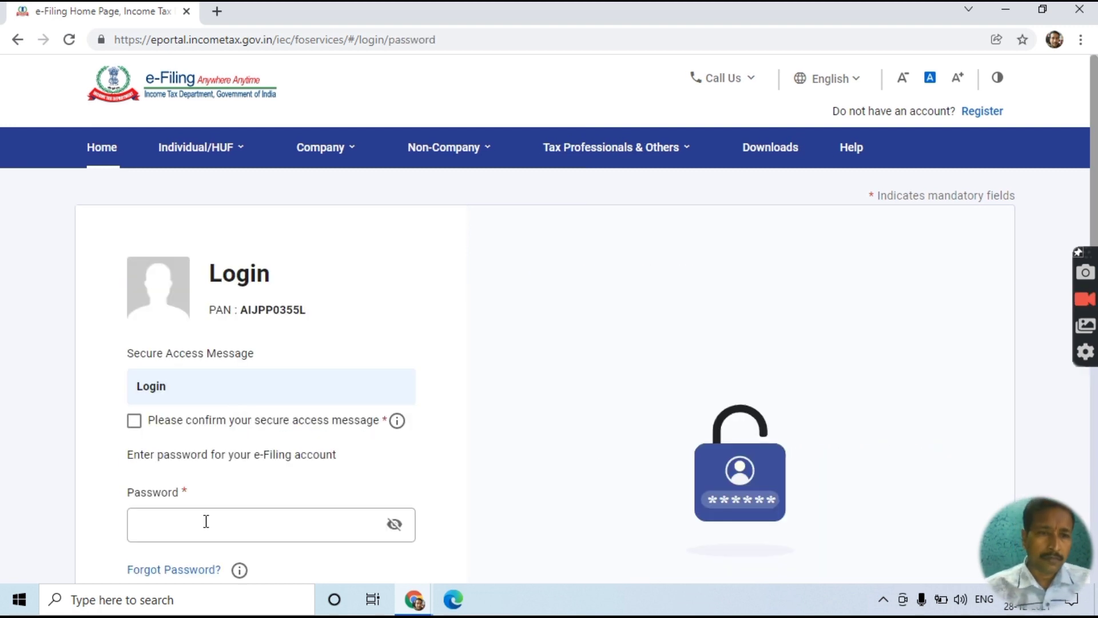
# - Enter the account password, confirm the secure access message, and log in
pyautogui.click(204, 528)
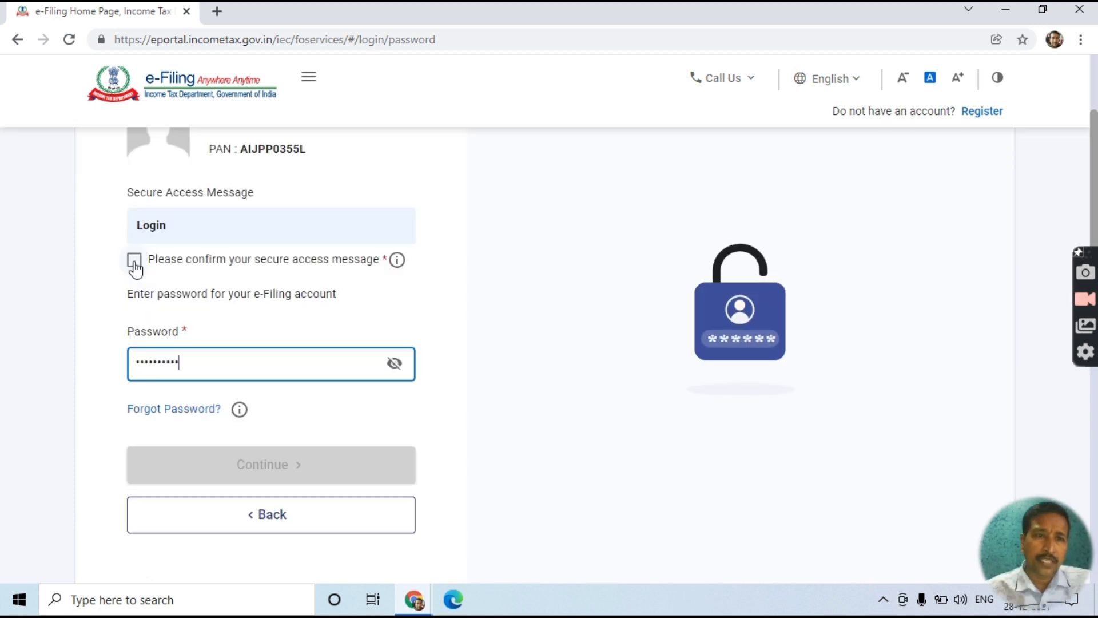
pyautogui.click(135, 261)
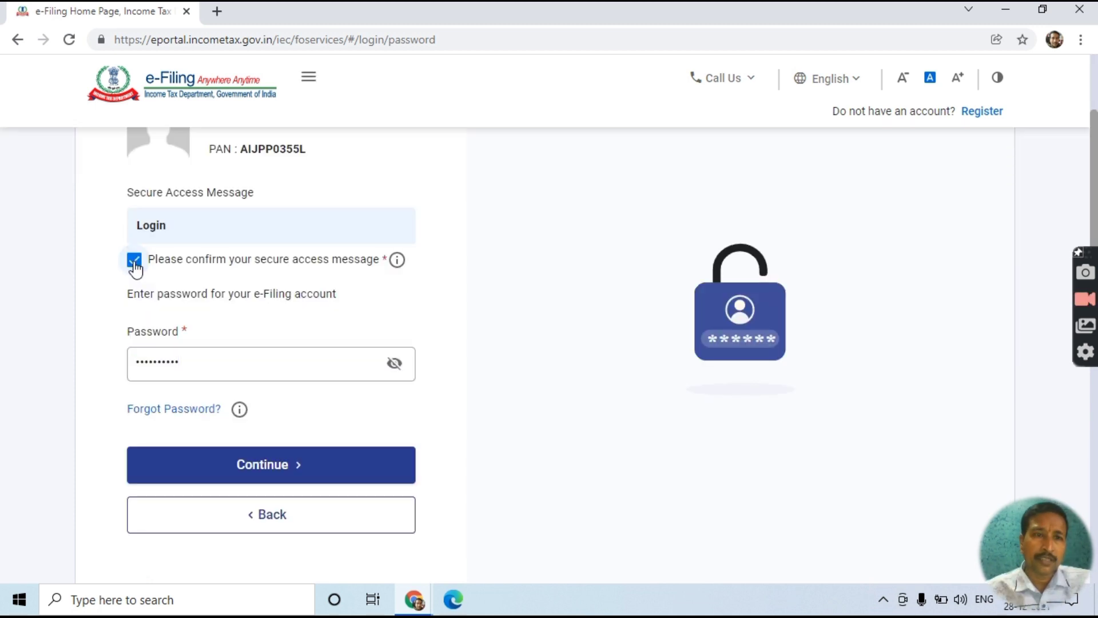
pyautogui.click(185, 478)
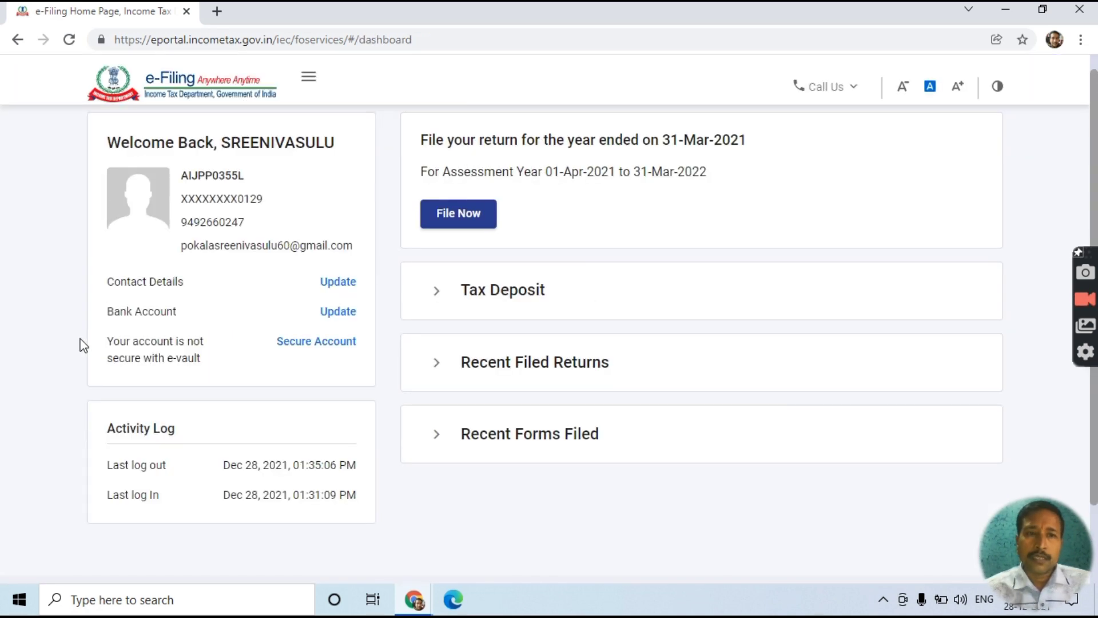
# - Begin filing for assessment year 2021-22 in Online mode
pyautogui.click(476, 223)
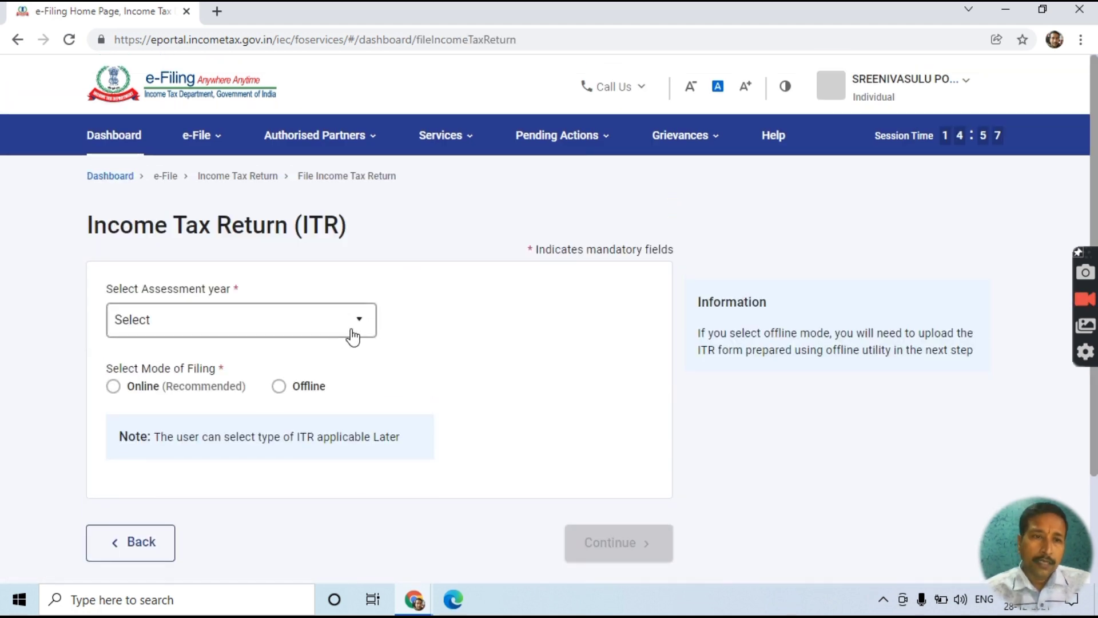
pyautogui.click(364, 331)
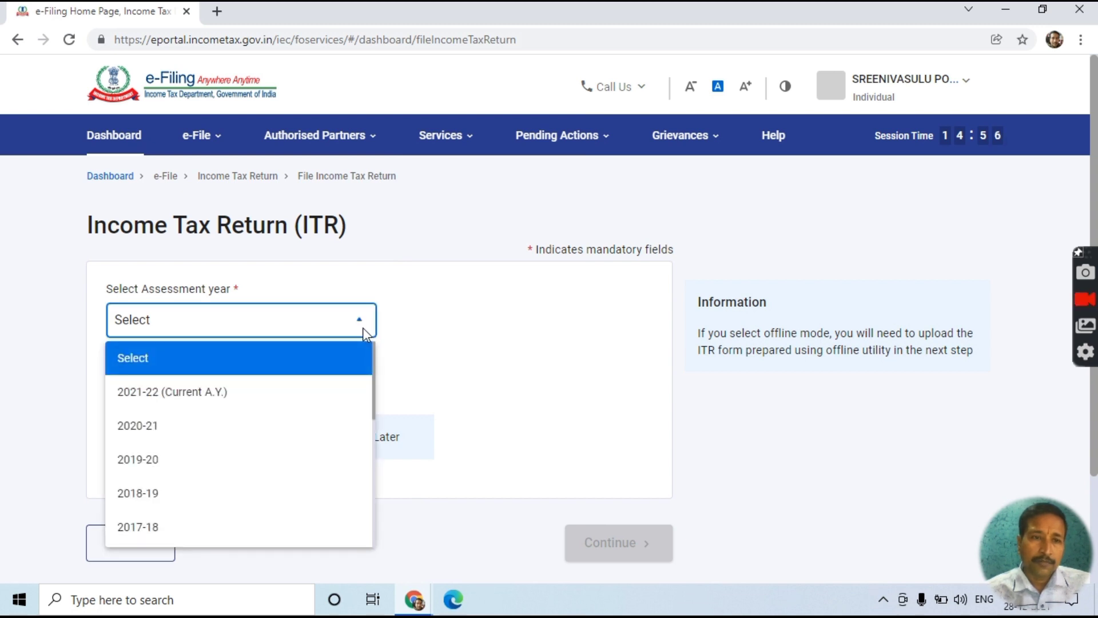
pyautogui.click(255, 393)
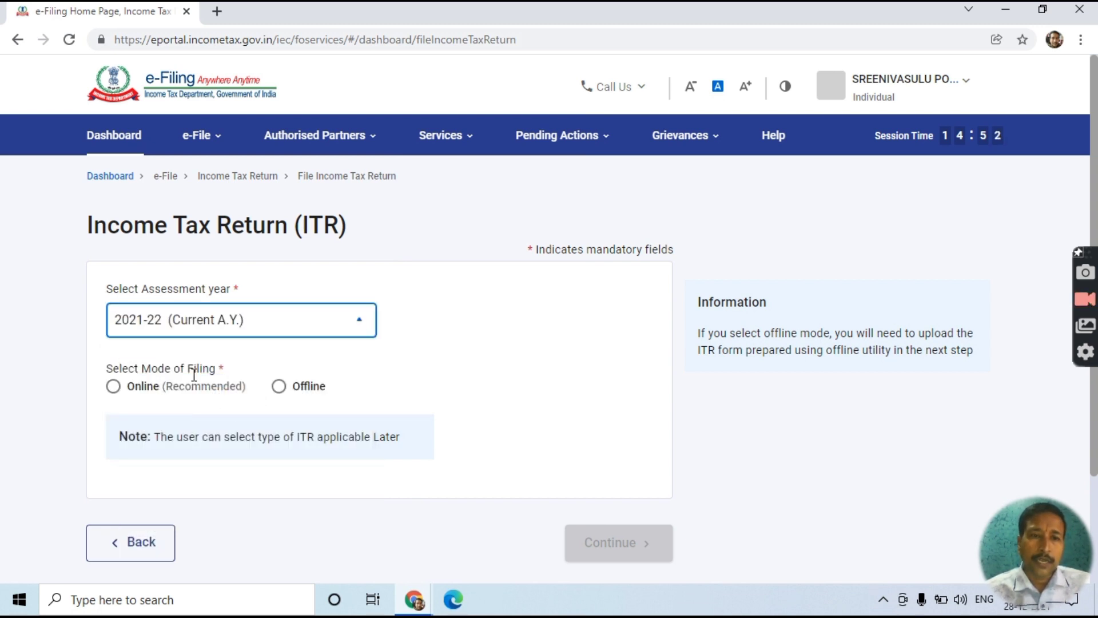
pyautogui.click(114, 388)
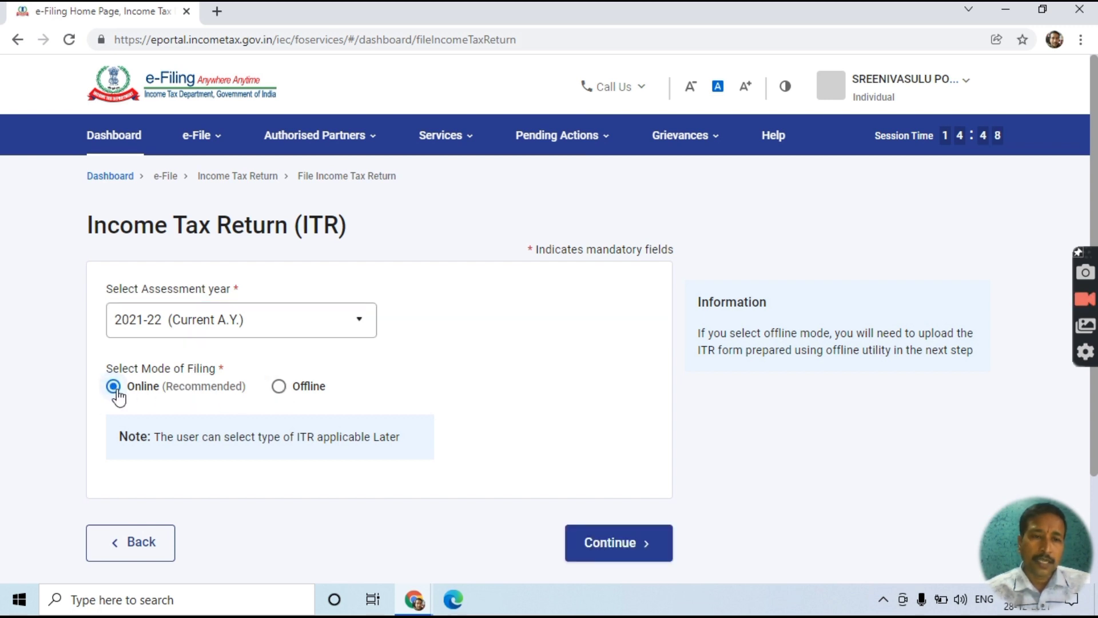
pyautogui.scroll(-2, 498, 475)
pyautogui.scroll(-1, 506, 480)
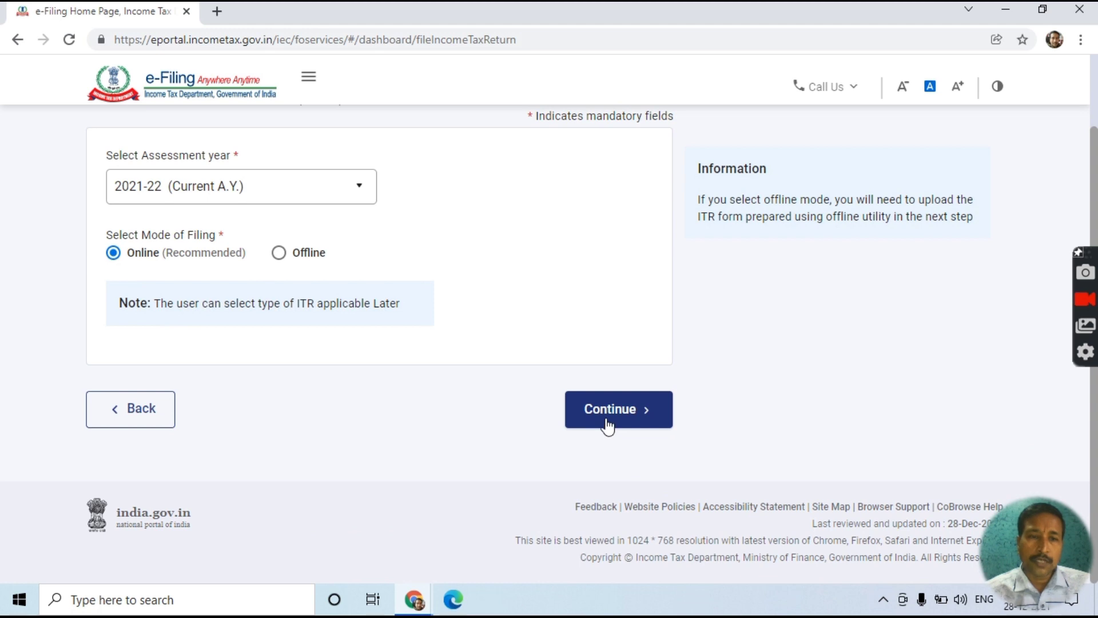
pyautogui.click(608, 424)
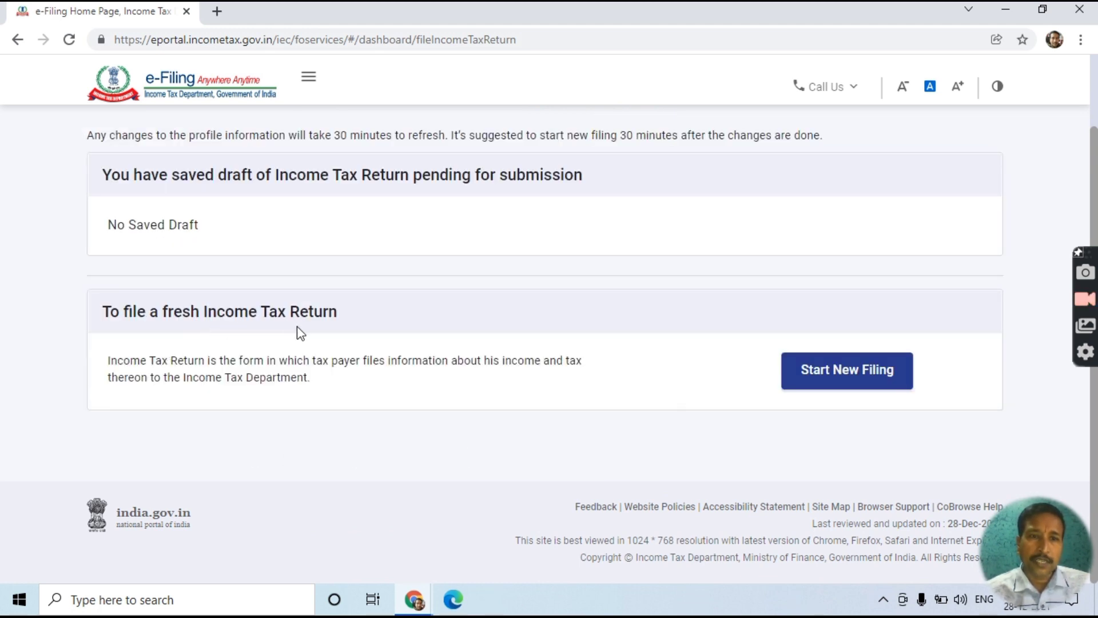
# - Start a new filing as Individual and proceed with the ITR-1 form
pyautogui.click(823, 378)
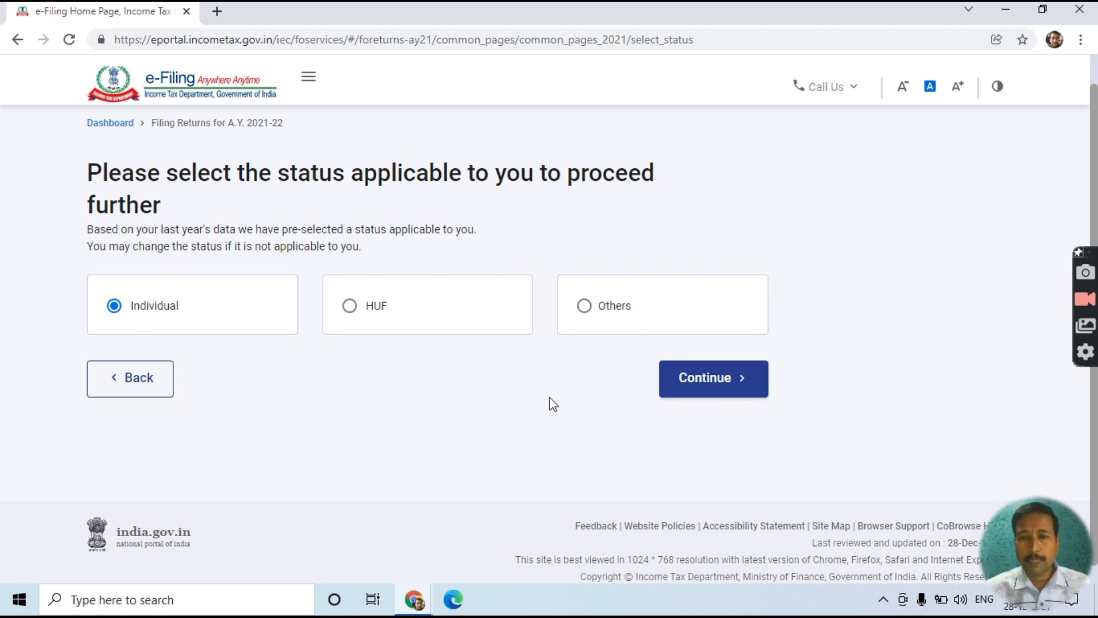
pyautogui.click(696, 384)
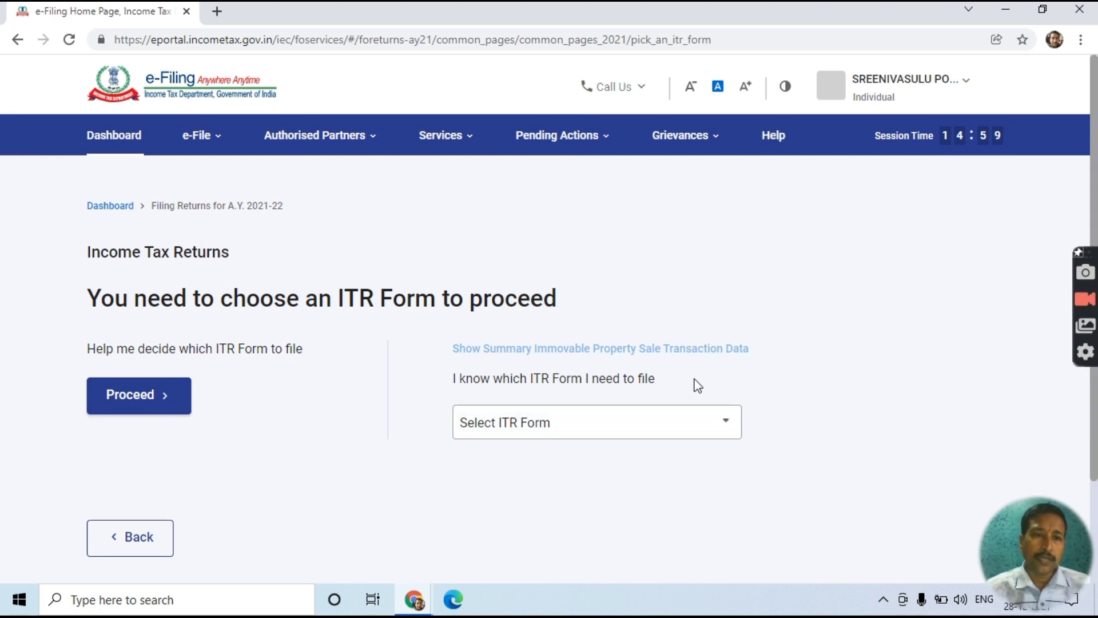
pyautogui.scroll(-2, 693, 383)
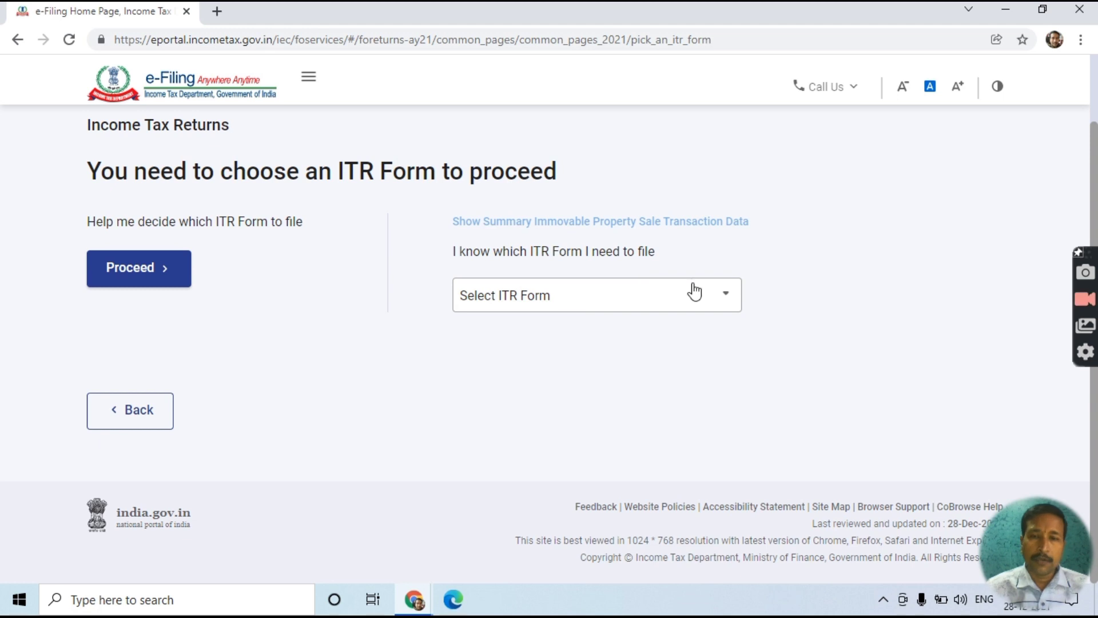
pyautogui.click(719, 307)
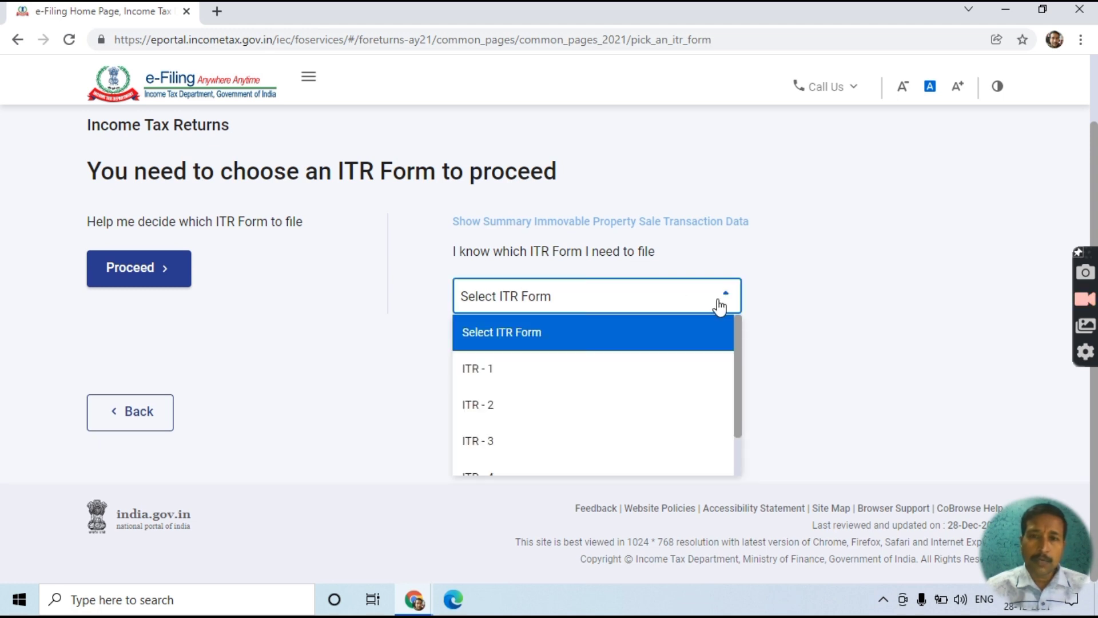
pyautogui.click(488, 389)
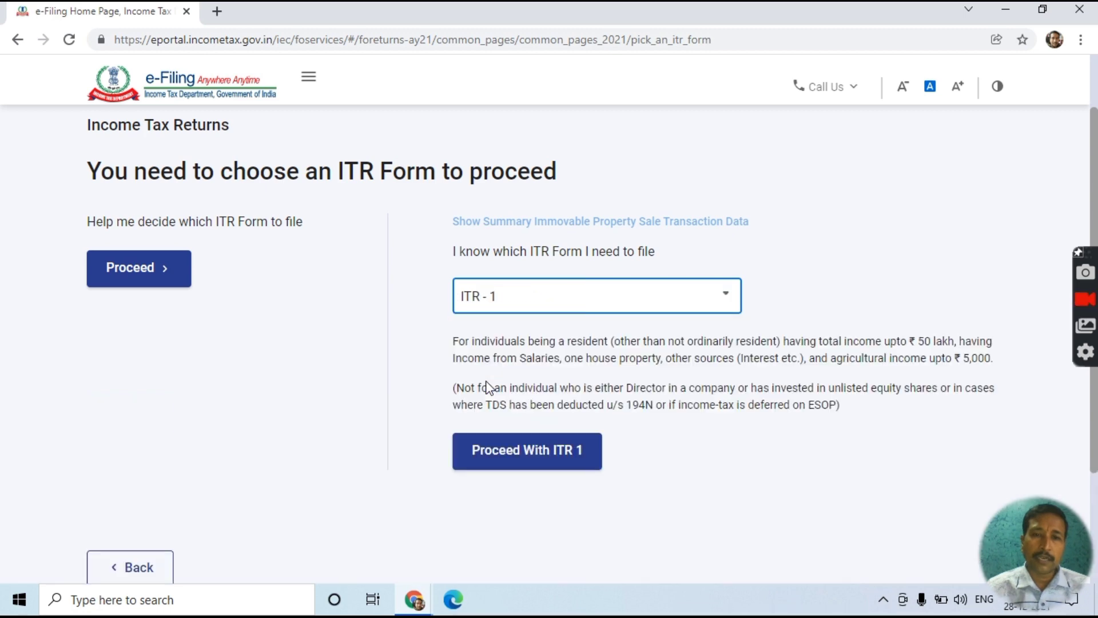
pyautogui.scroll(-3, 488, 389)
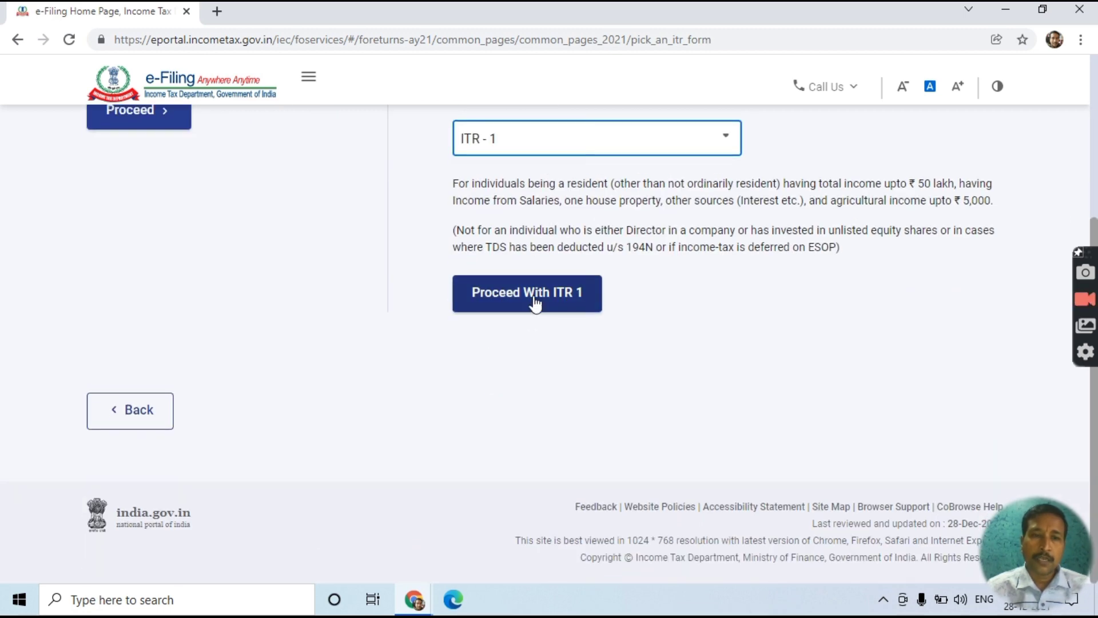
pyautogui.click(535, 302)
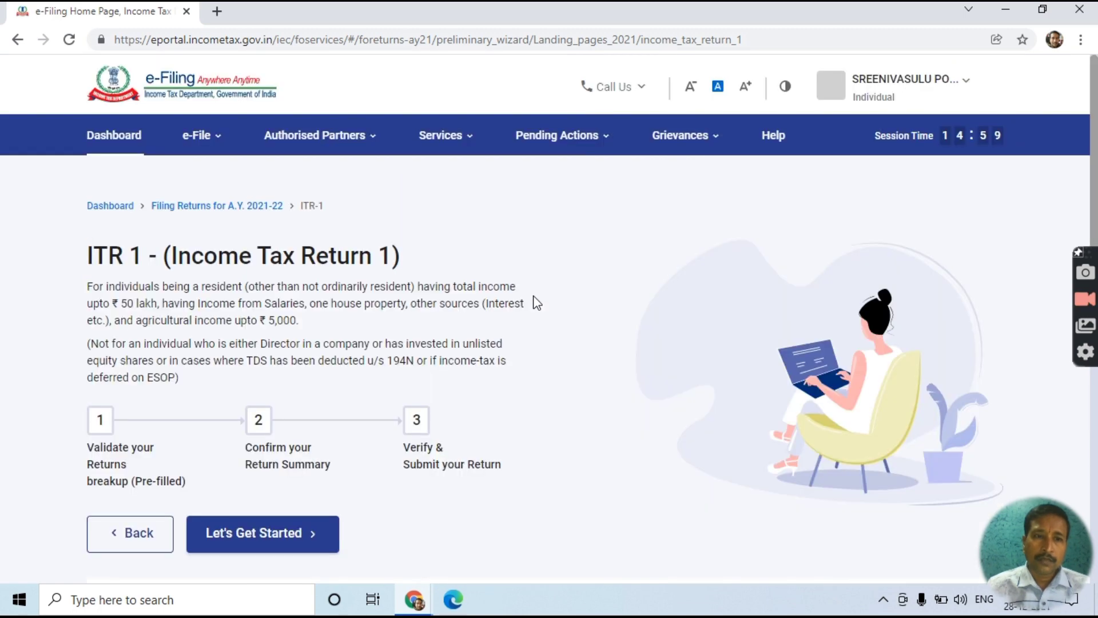
# - Review the ITR-1 page and the list of helpful filing documents, then close it
pyautogui.scroll(-3, 533, 303)
pyautogui.scroll(2, 533, 303)
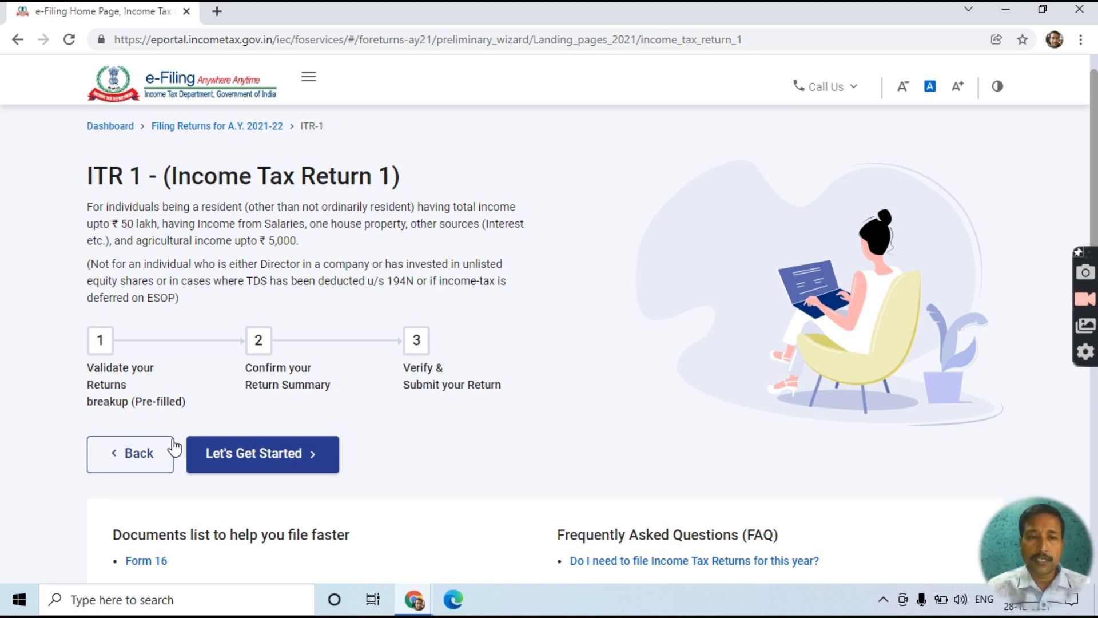
pyautogui.scroll(-4, 432, 378)
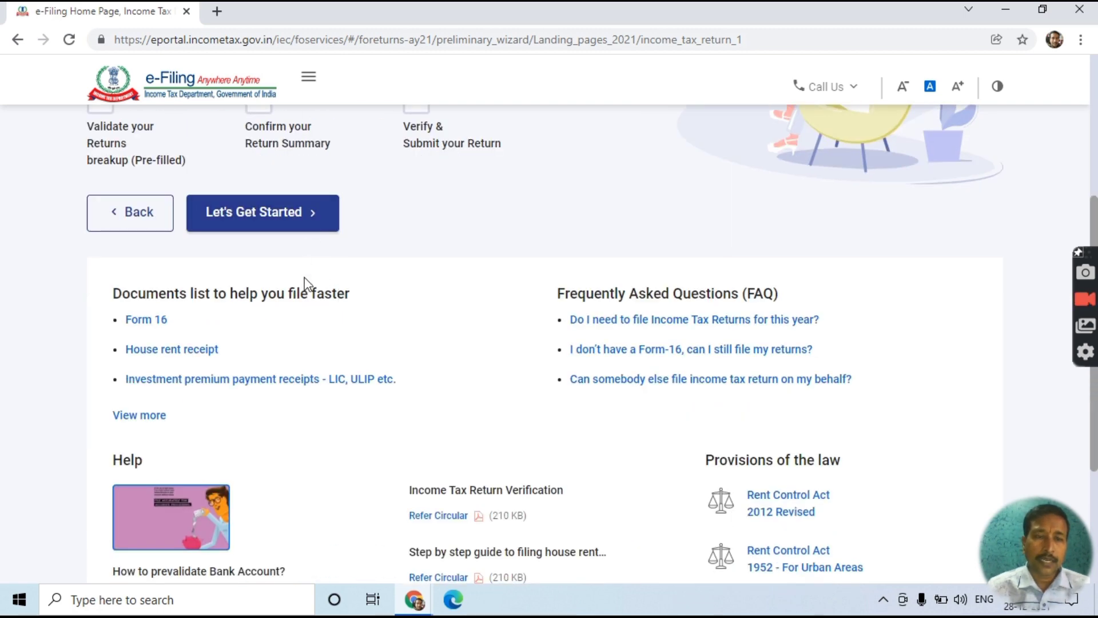
pyautogui.scroll(-1, 304, 280)
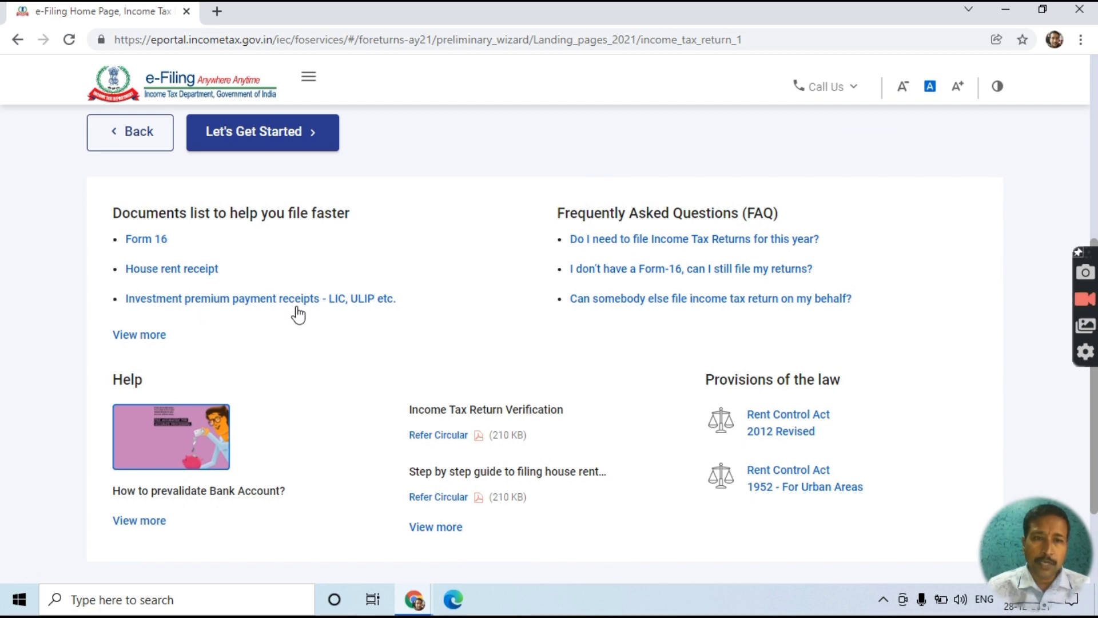
pyautogui.click(124, 338)
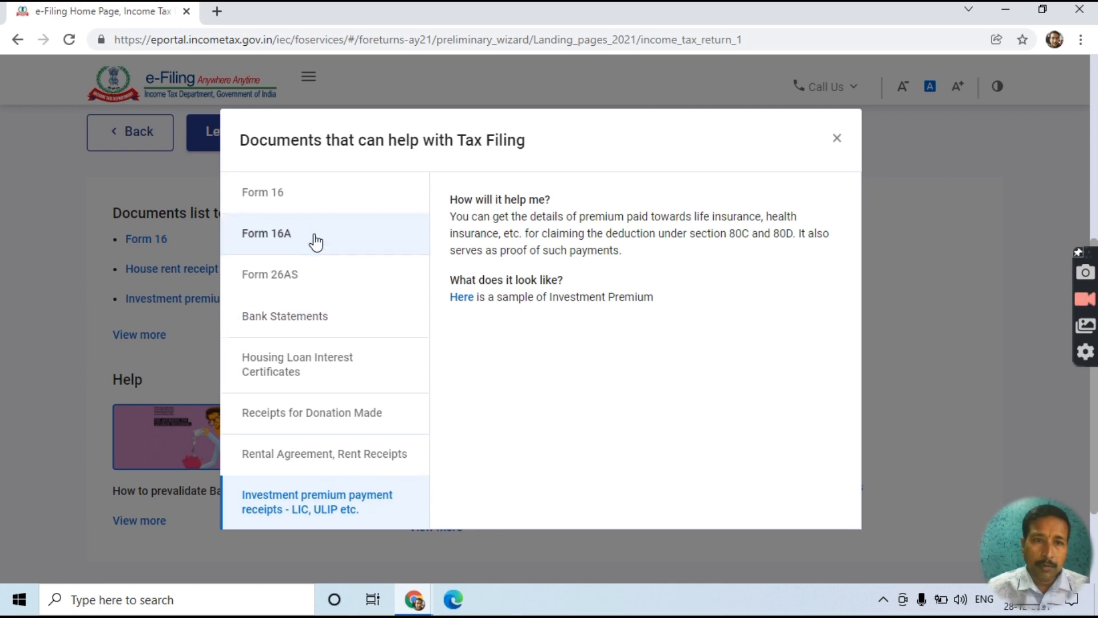
pyautogui.click(838, 141)
# - Show the Pending Actions and e-File > Income Tax Returns service menus, including View Form 26AS
pyautogui.scroll(7, 339, 483)
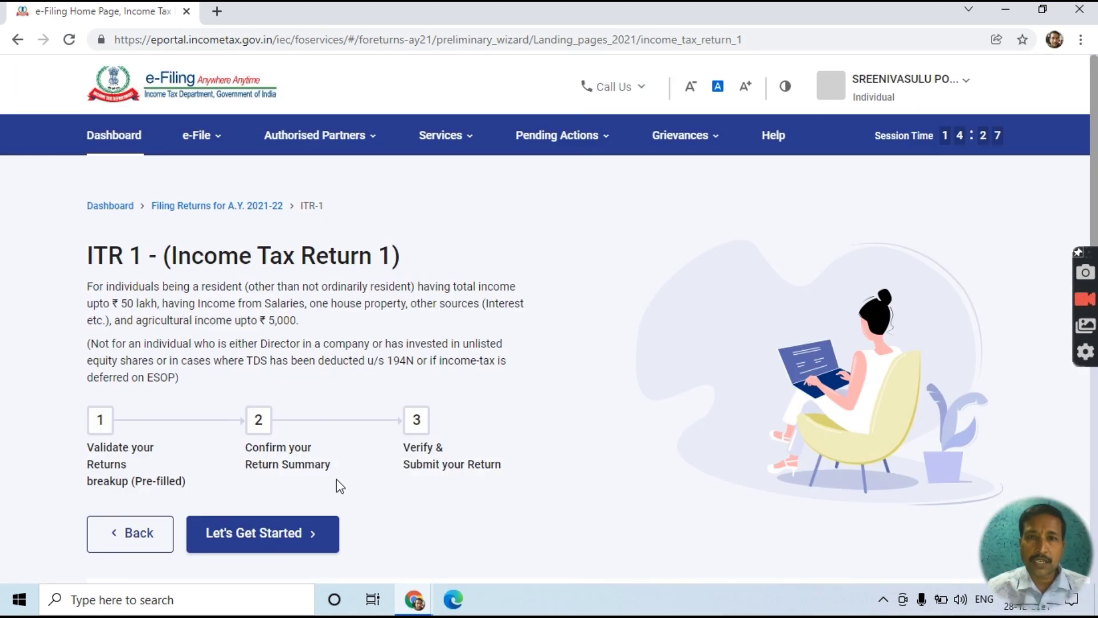
pyautogui.click(557, 138)
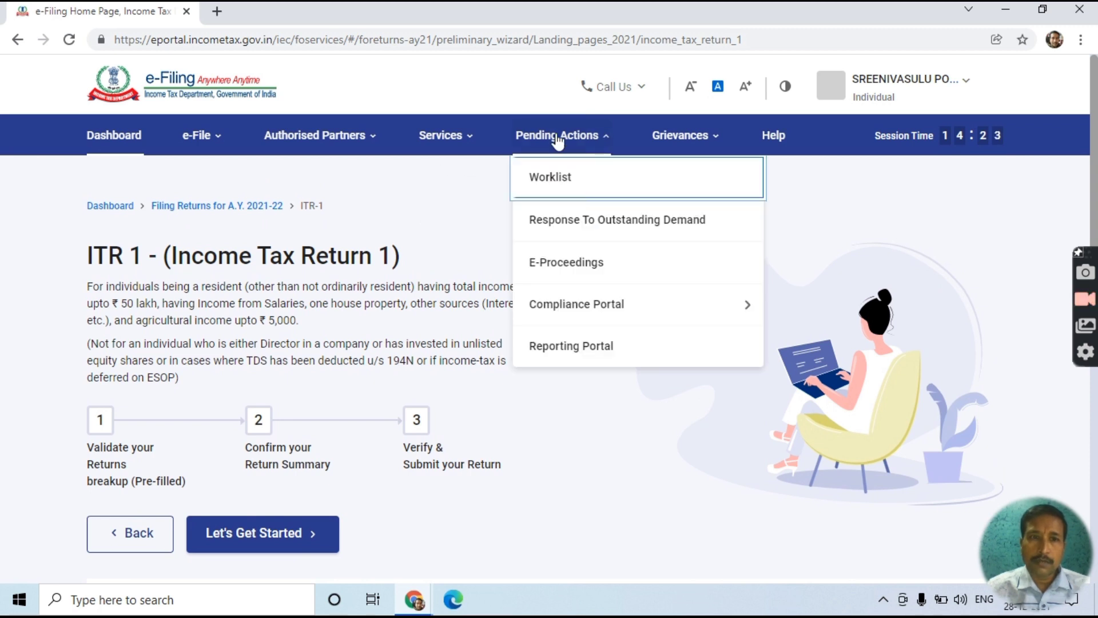
pyautogui.moveTo(202, 141)
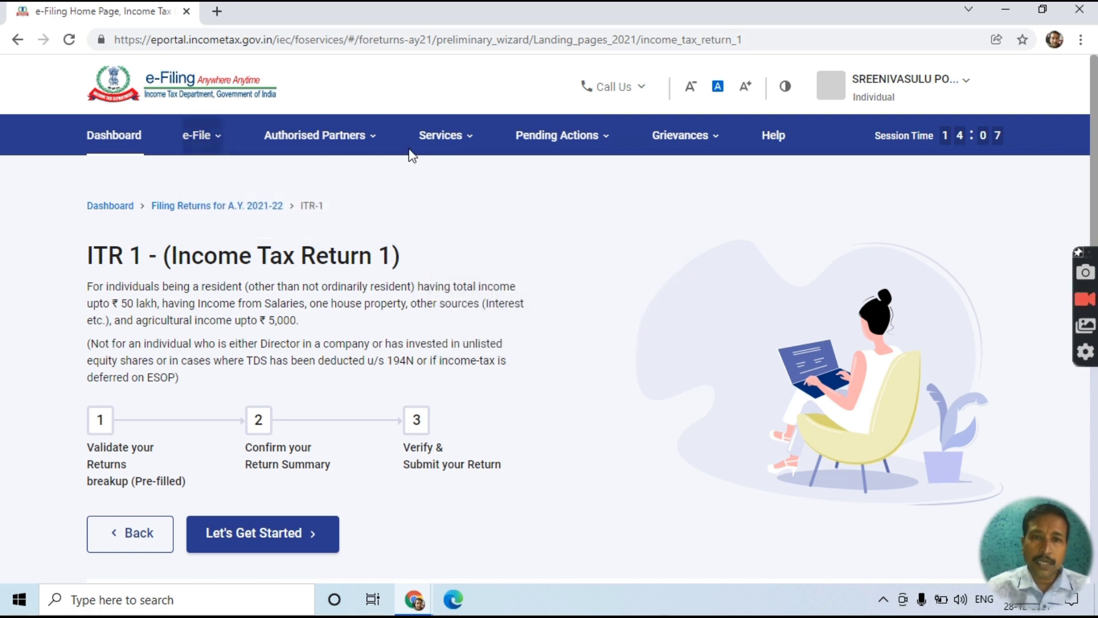
pyautogui.moveTo(473, 148)
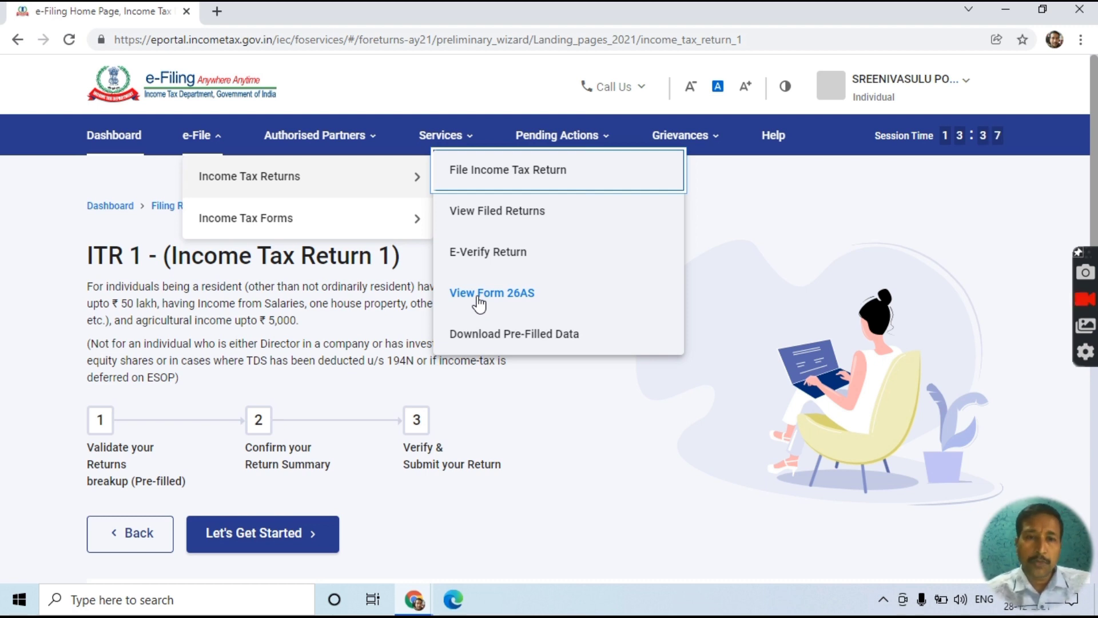
# - Choose View Form 26AS and confirm the redirect disclaimer to open TRACES
pyautogui.click(480, 302)
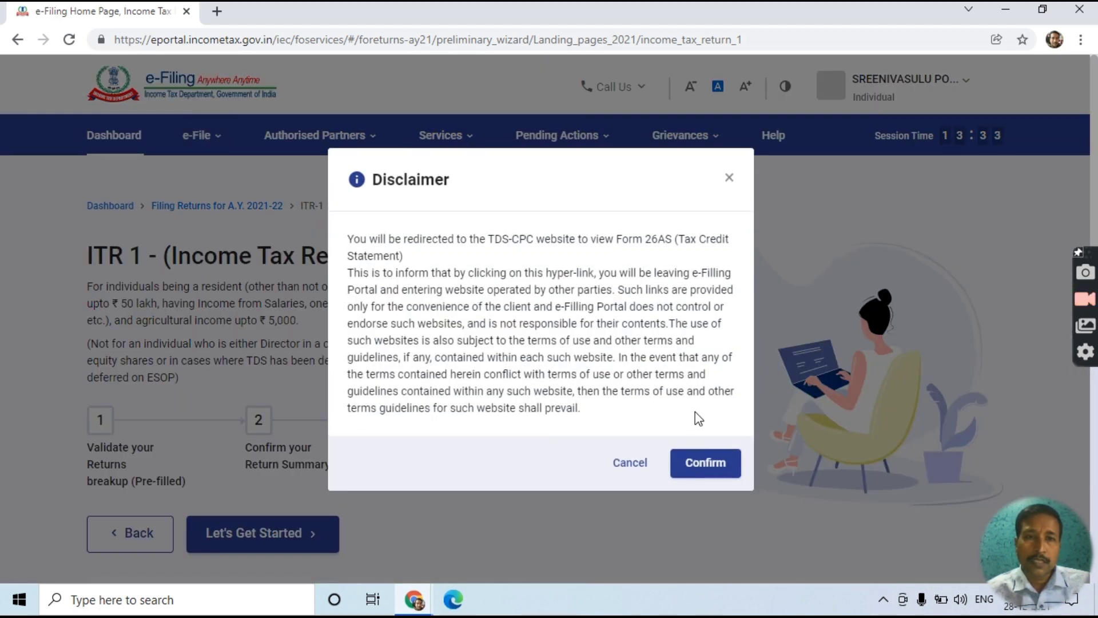
pyautogui.click(694, 471)
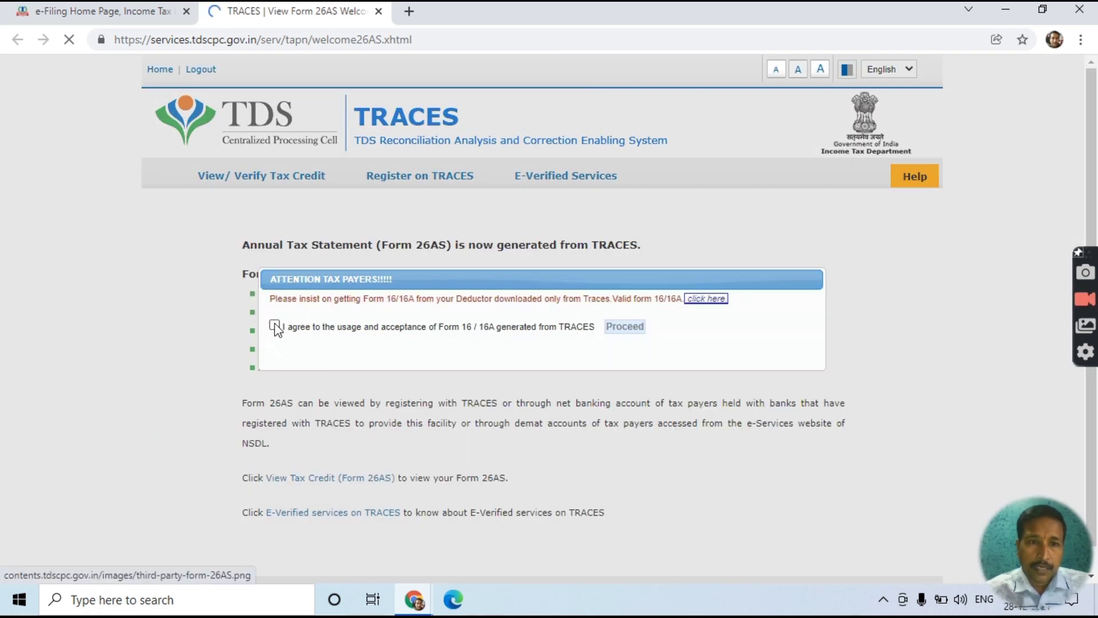
# - Agree to the Form 16/16A notice and open the View Tax Credit (Form 26AS) page
pyautogui.click(275, 325)
pyautogui.click(626, 328)
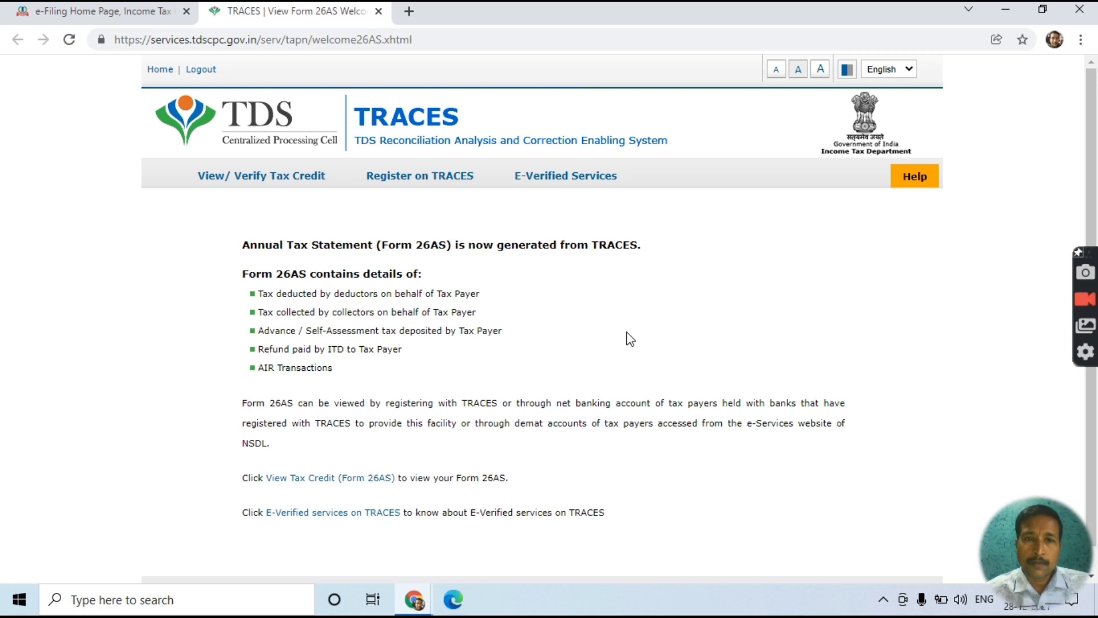
pyautogui.scroll(-1, 629, 339)
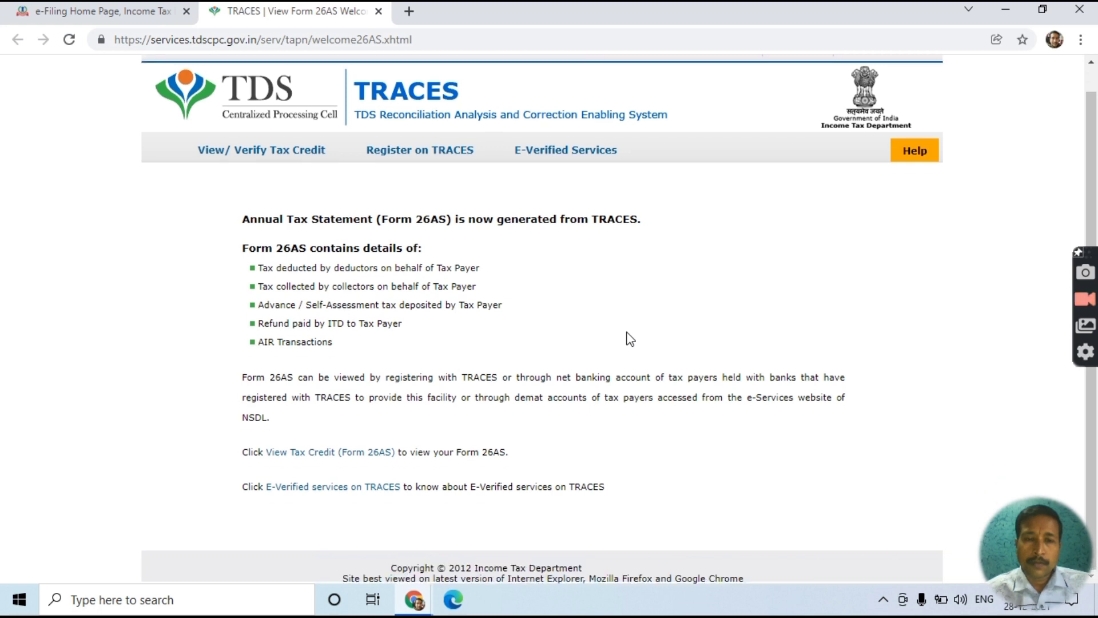
pyautogui.click(333, 454)
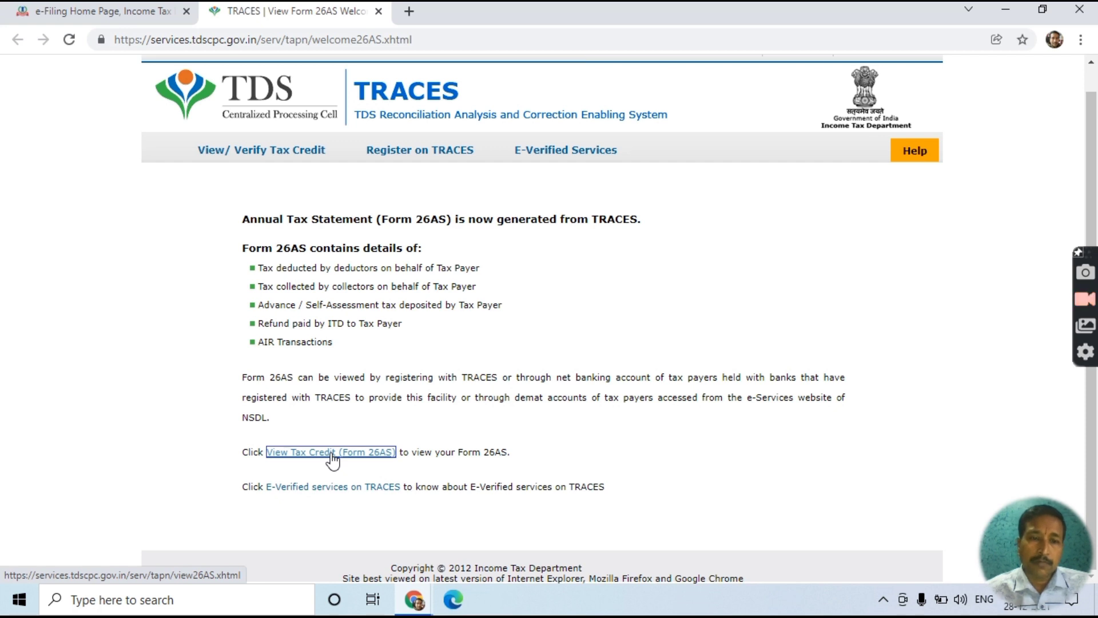
pyautogui.click(333, 455)
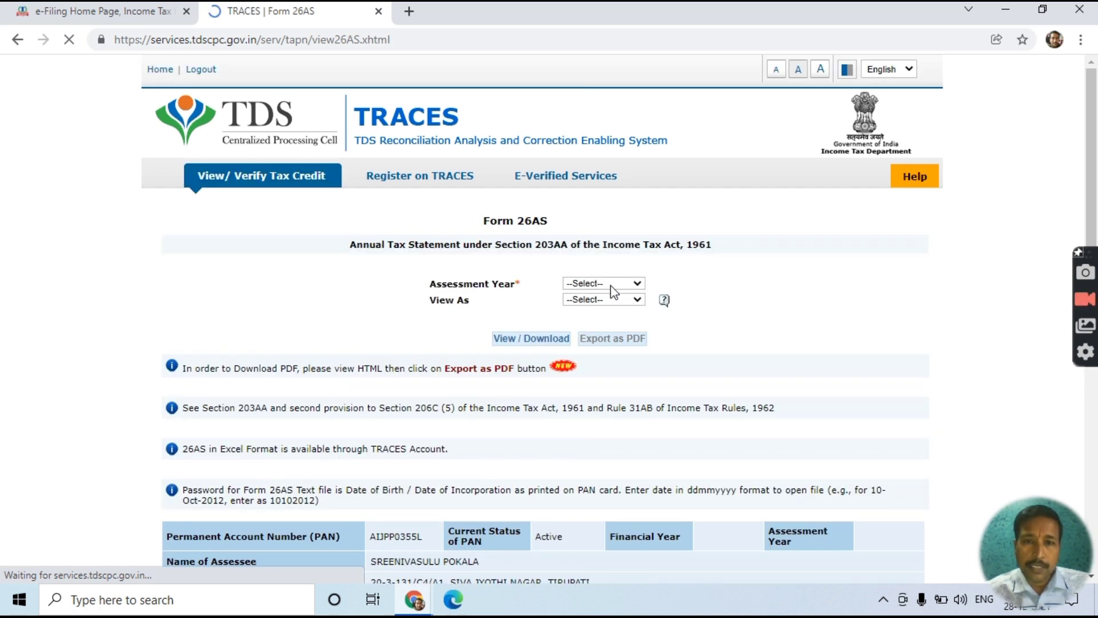
# - View the Form 26AS statement for assessment year 2021-22 as HTML
pyautogui.click(636, 285)
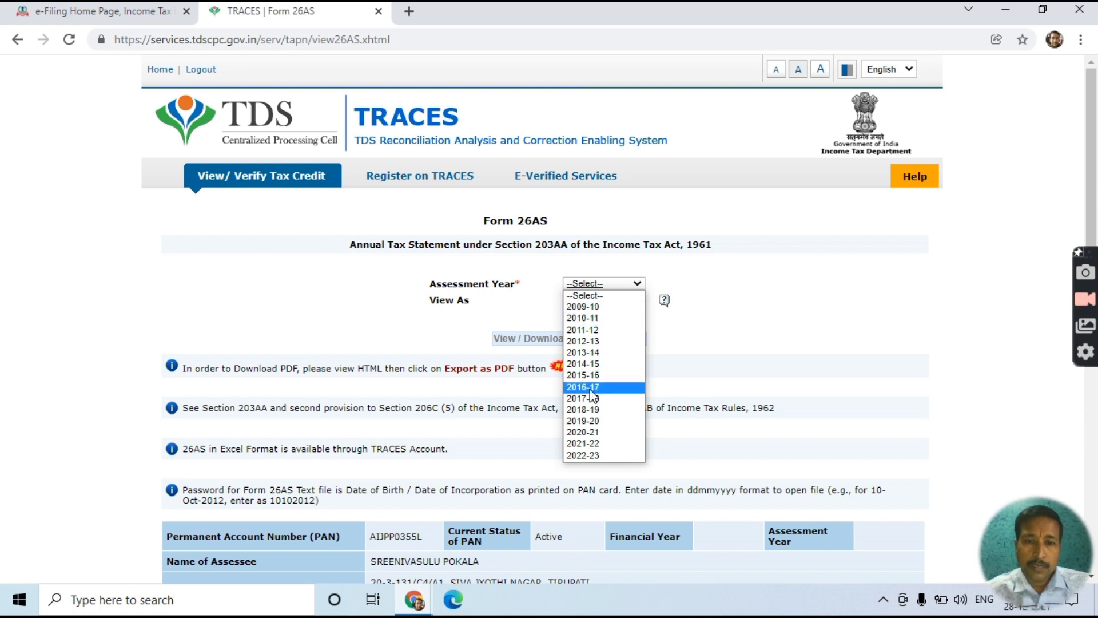
pyautogui.click(576, 445)
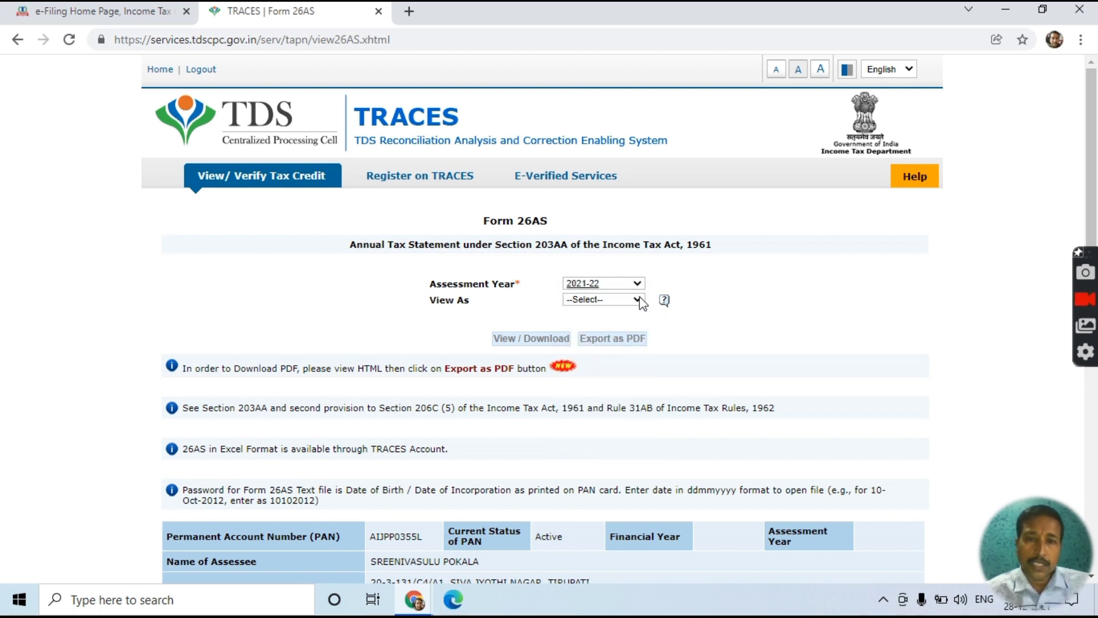
pyautogui.click(639, 301)
pyautogui.click(612, 326)
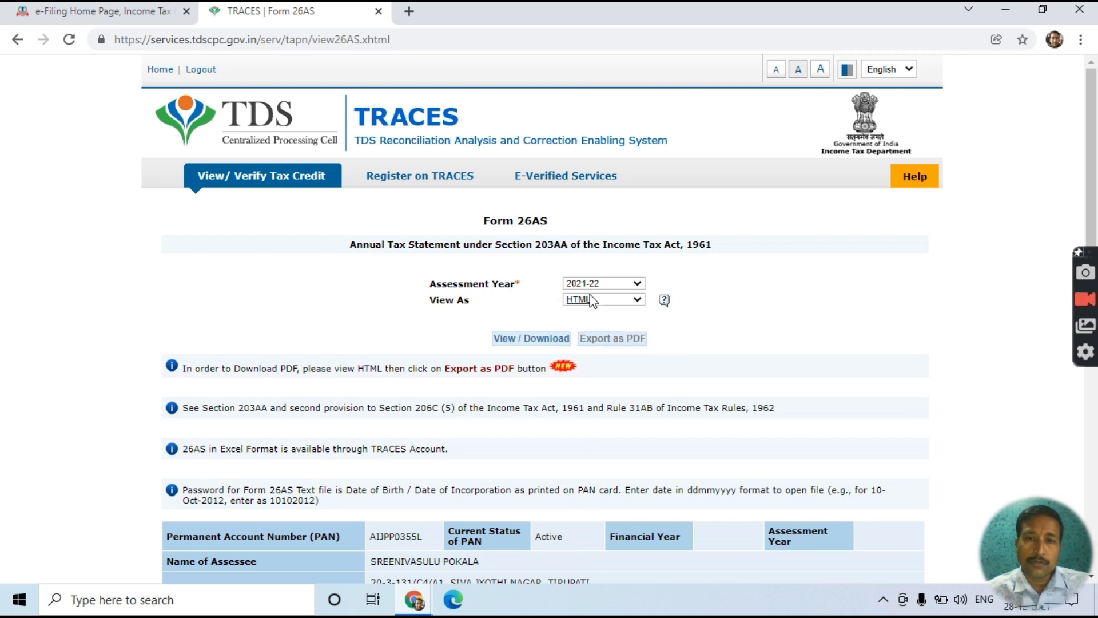
pyautogui.click(543, 342)
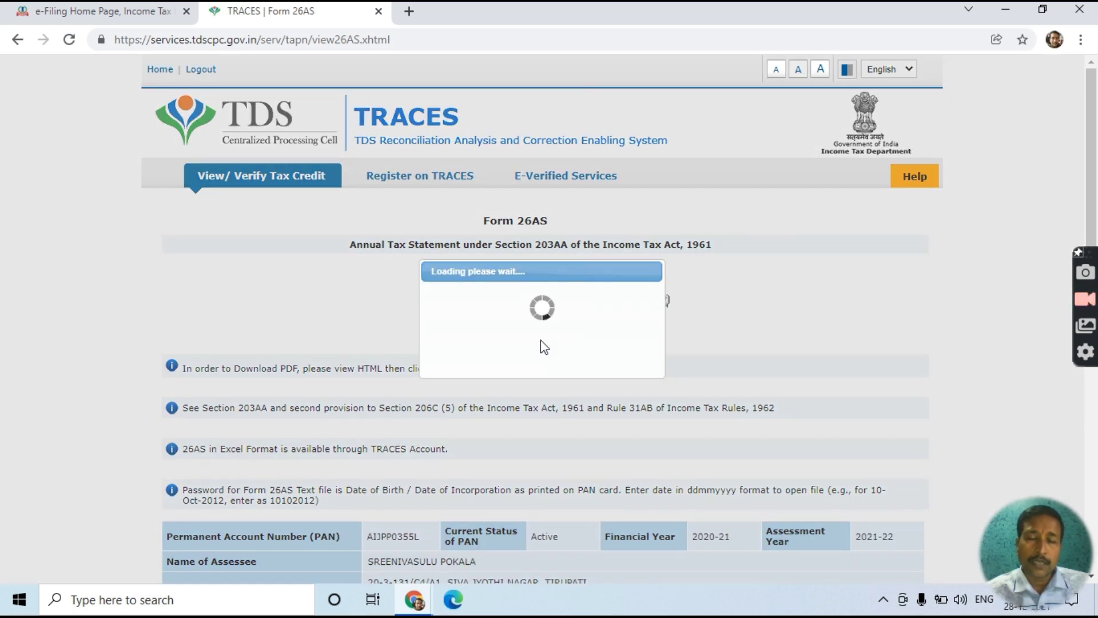
# - Check Parts A–H of the 2021-22 Form 26AS for transactions, then close the TRACES tab
pyautogui.scroll(-4, 540, 340)
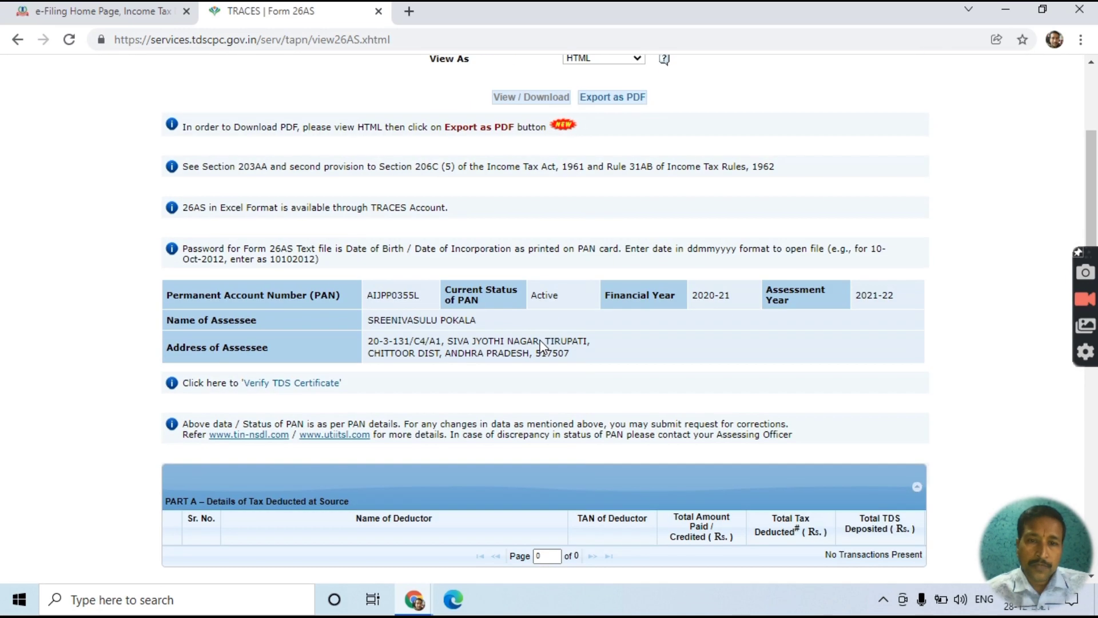
pyautogui.moveTo(502, 314); pyautogui.dragTo(442, 349)
pyautogui.scroll(-5, 442, 349)
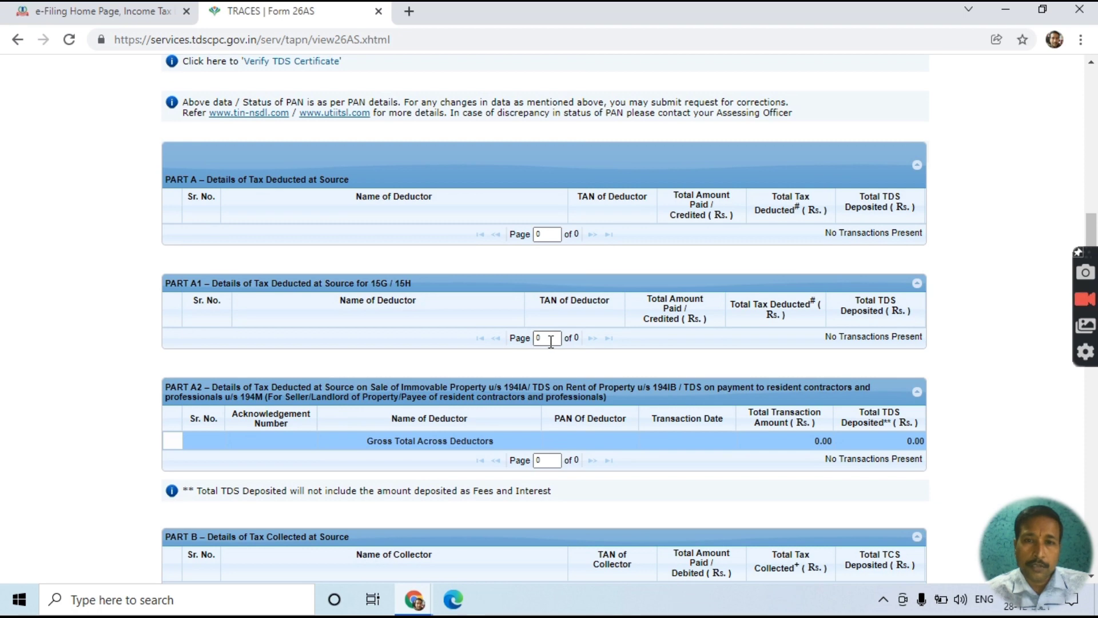
pyautogui.scroll(-8, 367, 309)
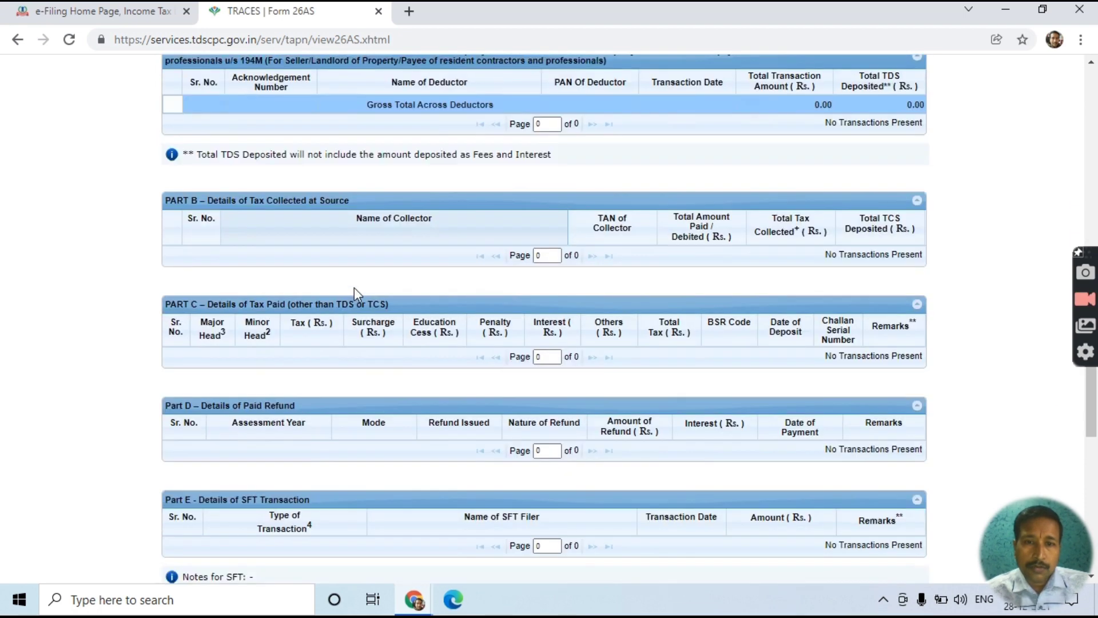
pyautogui.scroll(-6, 354, 288)
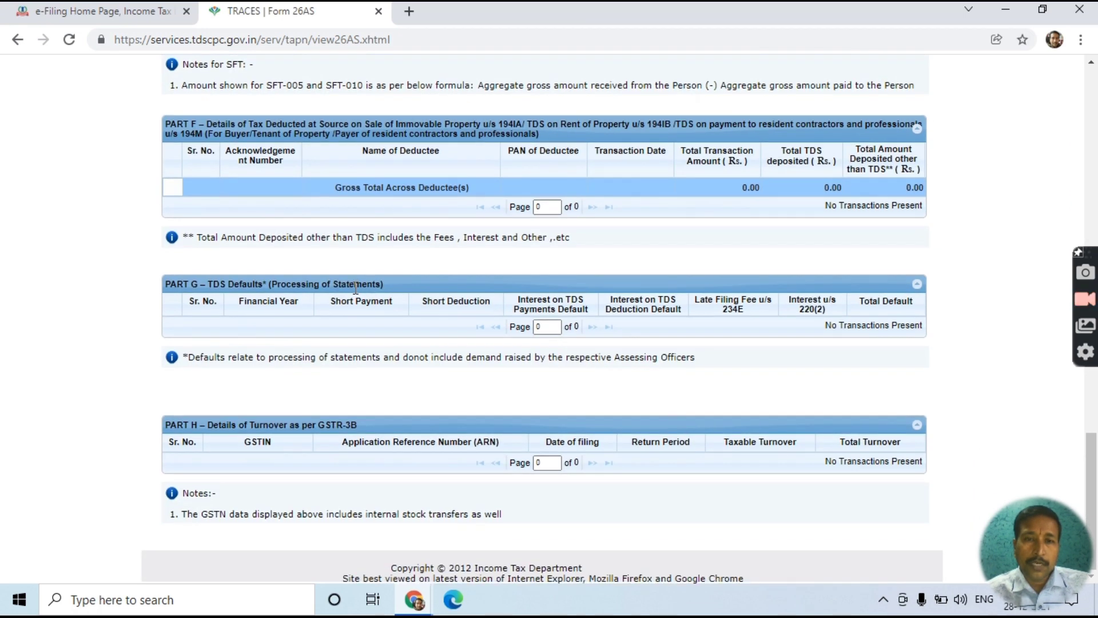
pyautogui.scroll(10, 355, 288)
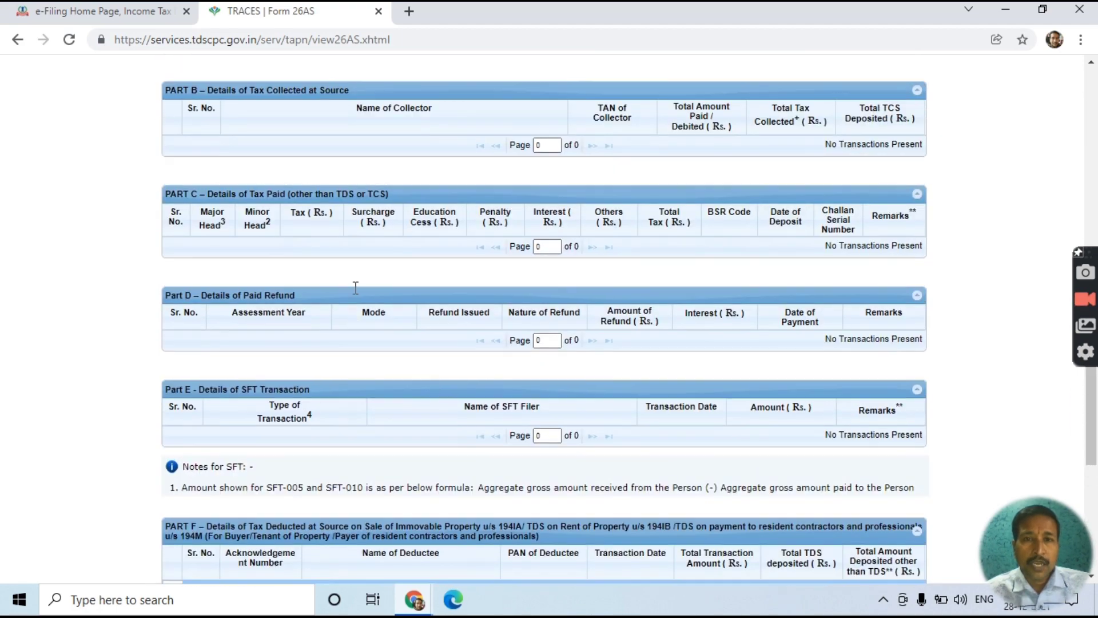
pyautogui.scroll(12, 355, 288)
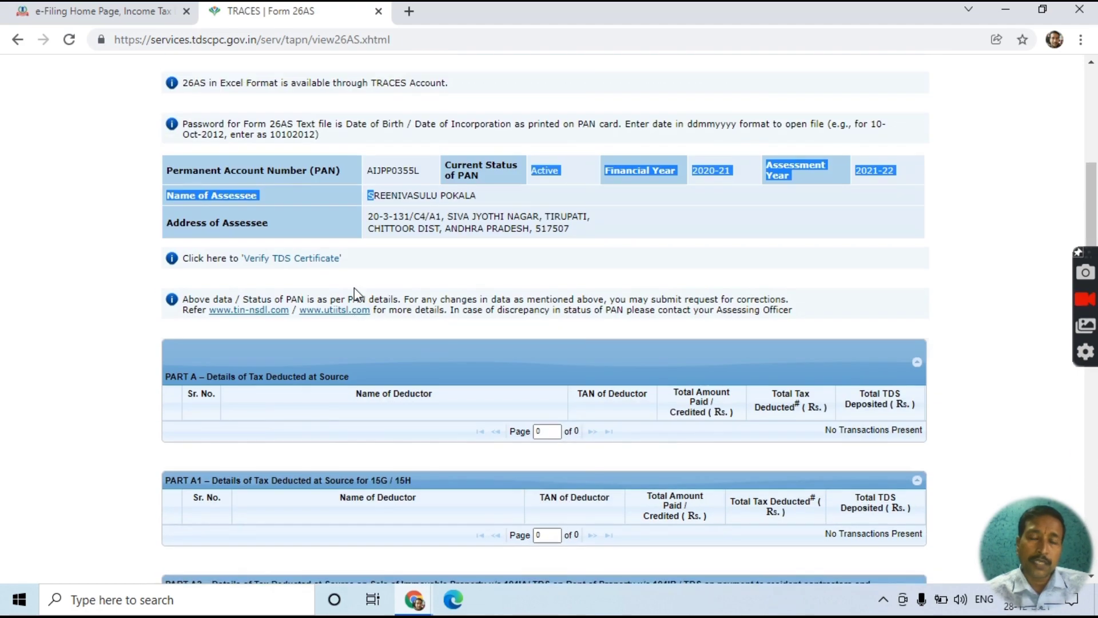
pyautogui.scroll(4, 355, 288)
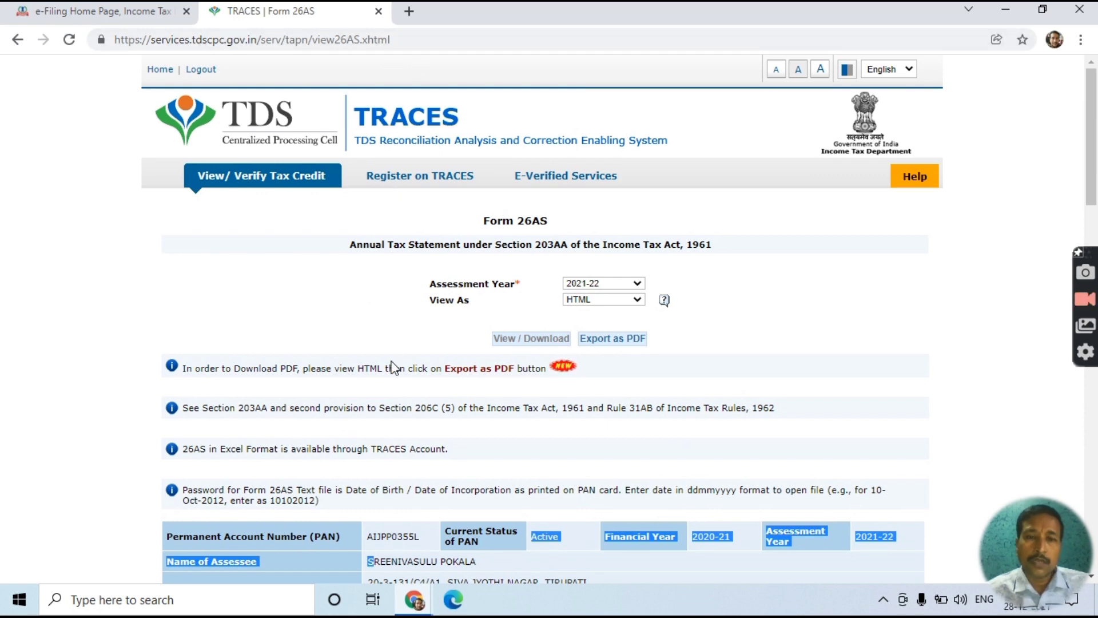
pyautogui.scroll(-5, 392, 366)
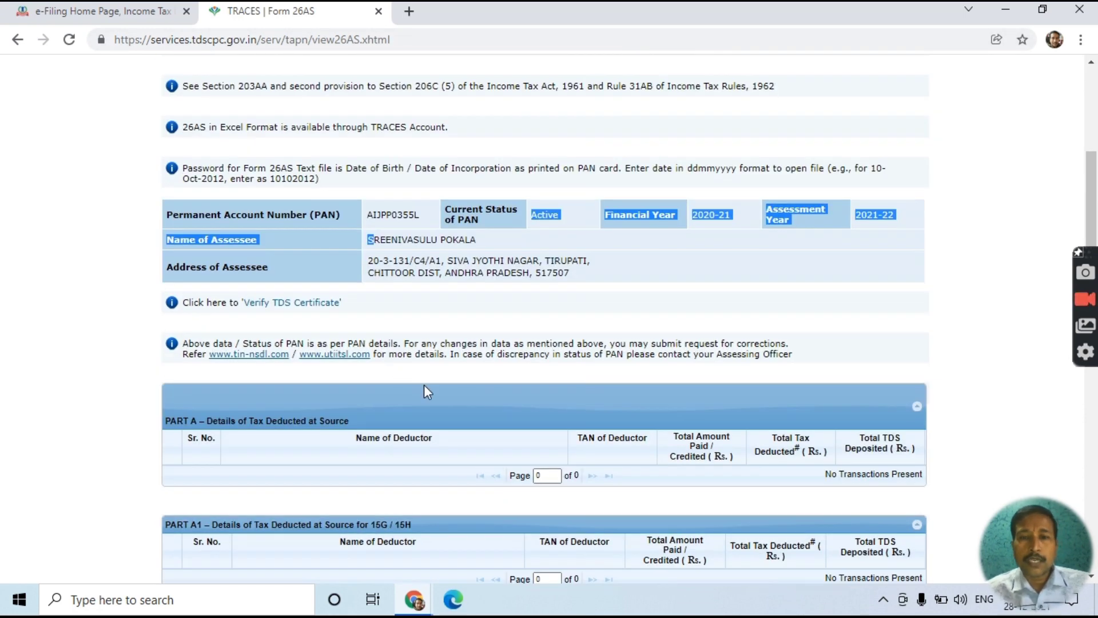
pyautogui.click(459, 273)
pyautogui.scroll(5, 469, 342)
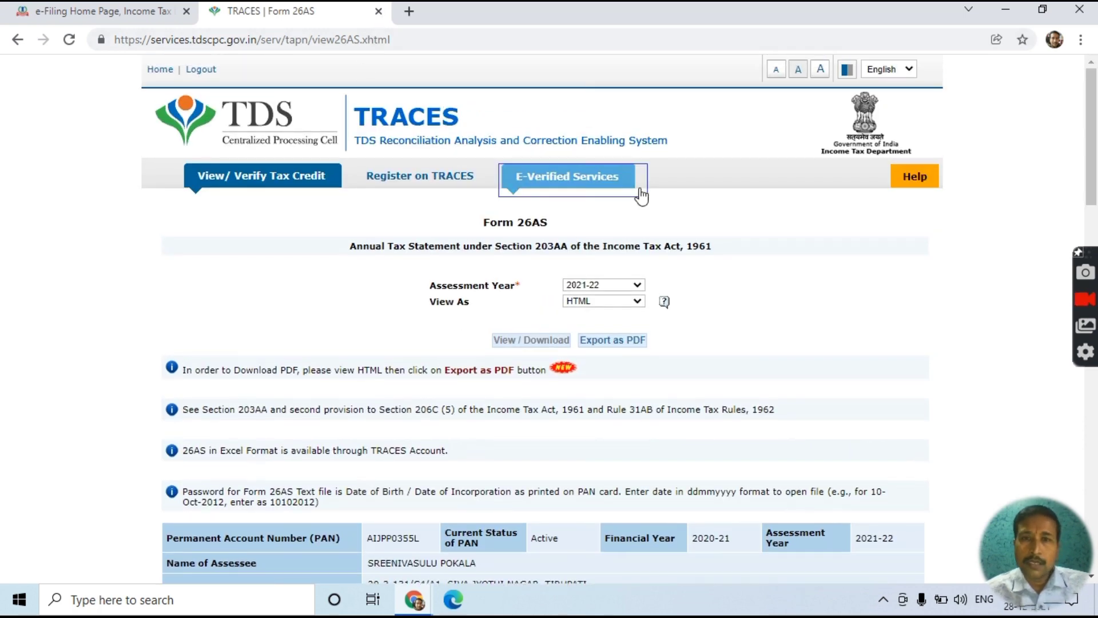
pyautogui.click(378, 12)
pyautogui.click(558, 133)
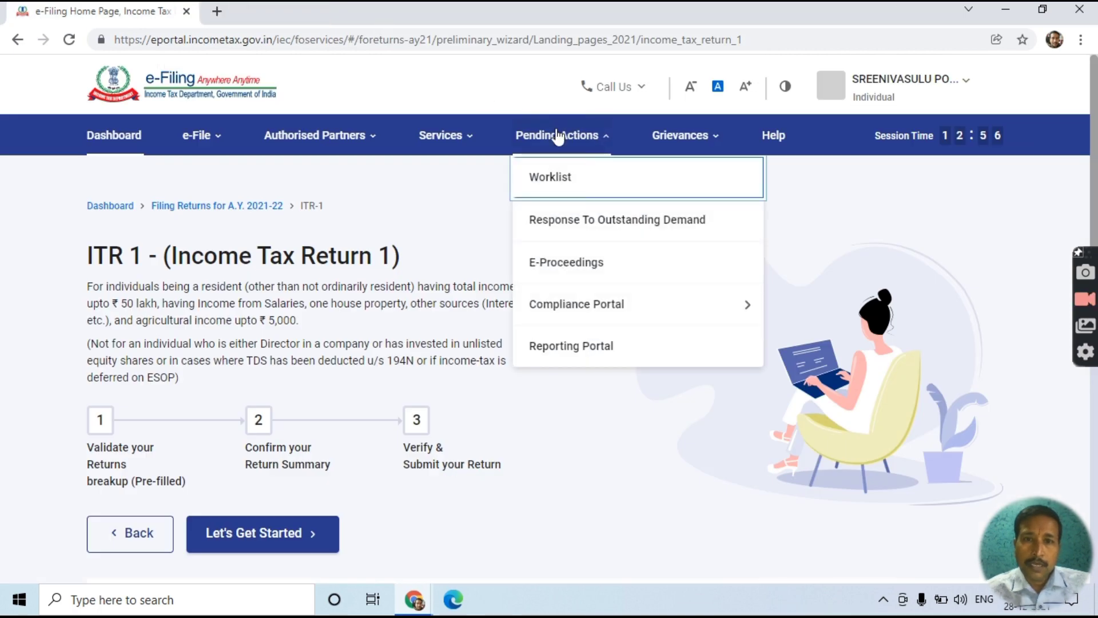
pyautogui.click(459, 137)
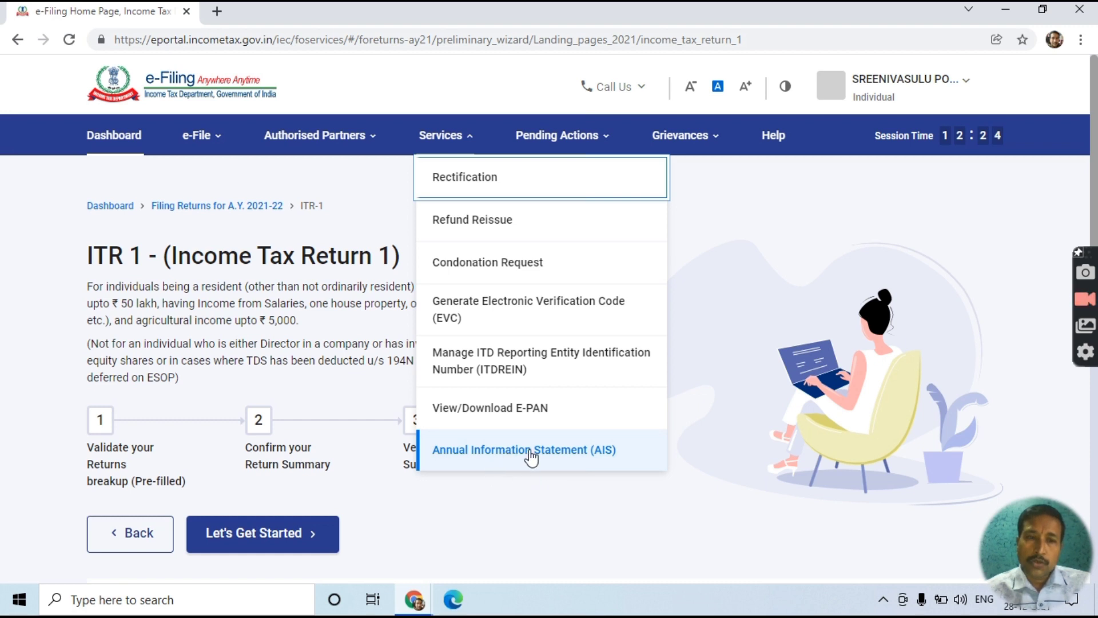
pyautogui.click(404, 303)
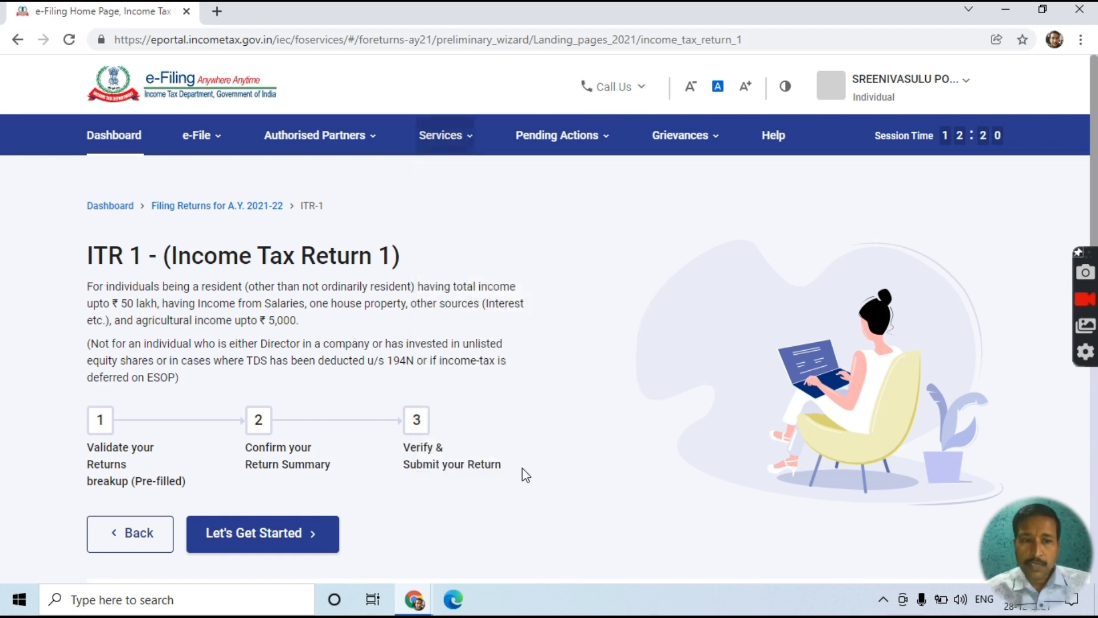
pyautogui.scroll(-2, 524, 474)
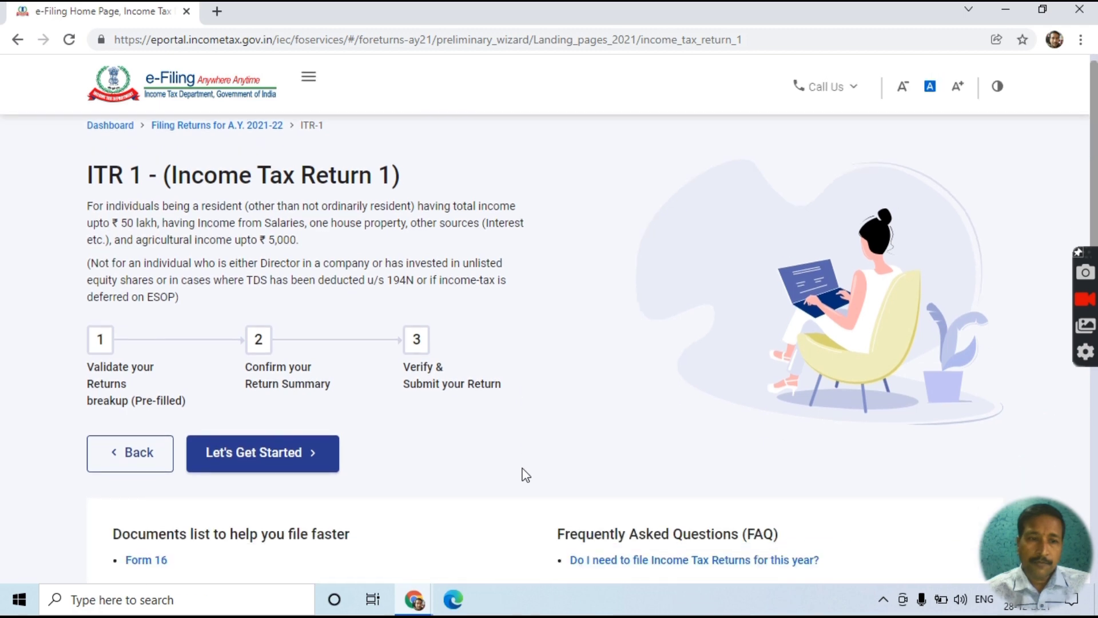
# - Start the ITR-1 questions, choose 'Taxable income is more than basic exemption limit' as the reason, and continue
pyautogui.click(228, 473)
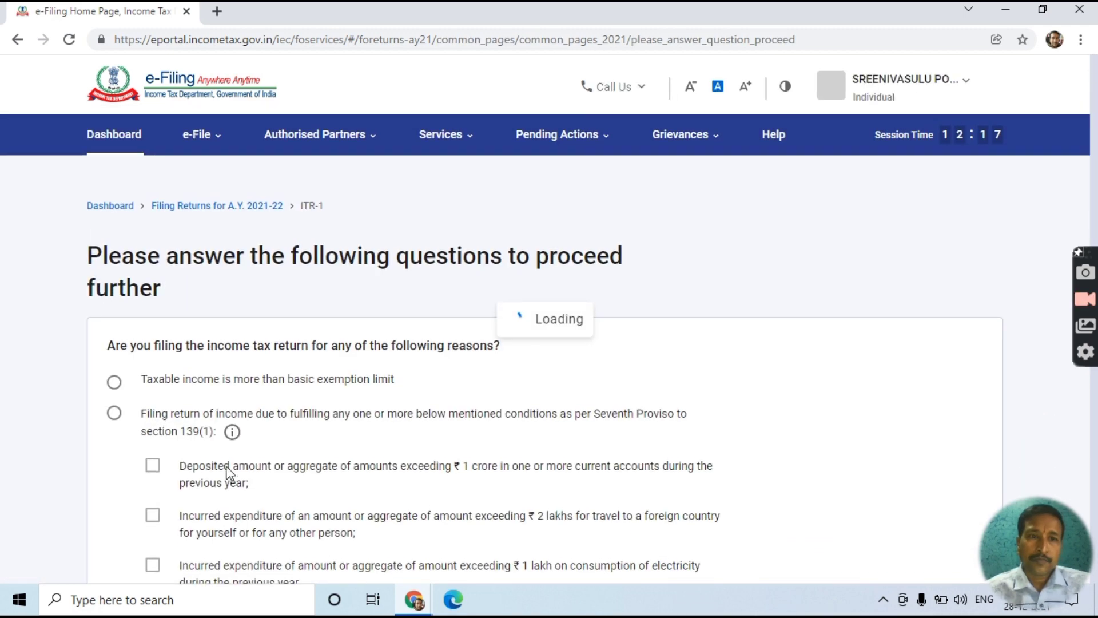
pyautogui.scroll(-2, 228, 473)
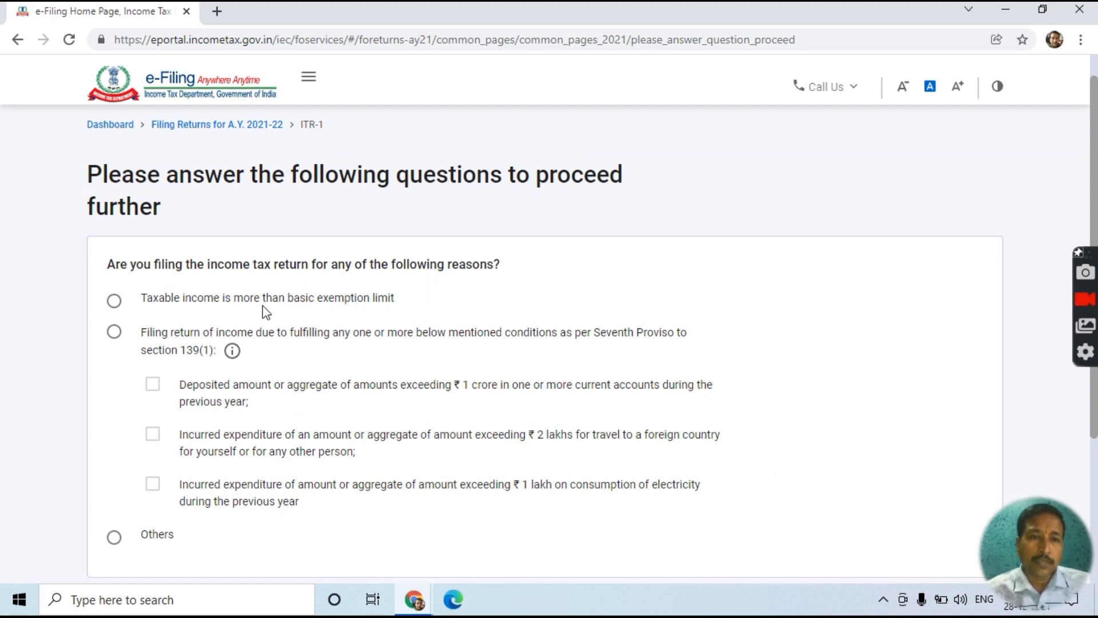
pyautogui.click(114, 300)
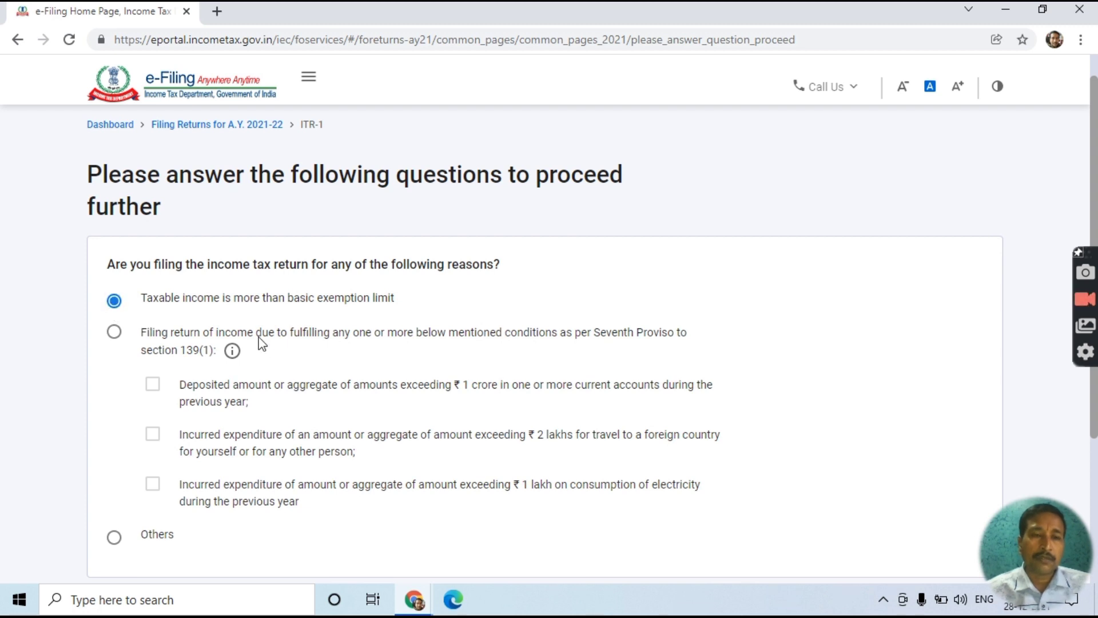
pyautogui.scroll(-1, 266, 348)
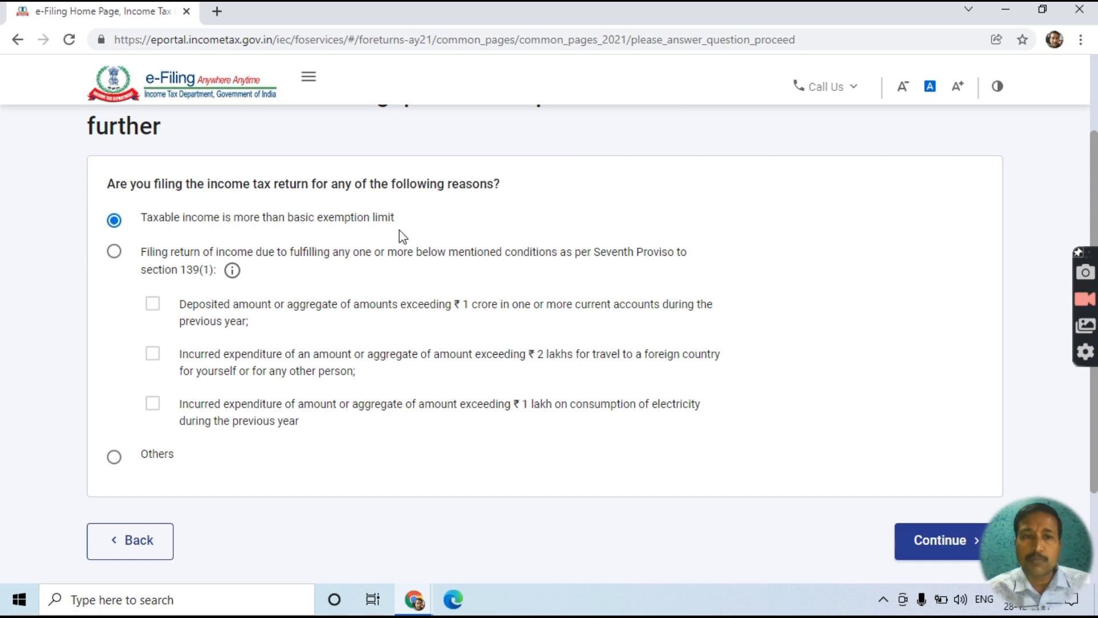
pyautogui.scroll(-1, 411, 258)
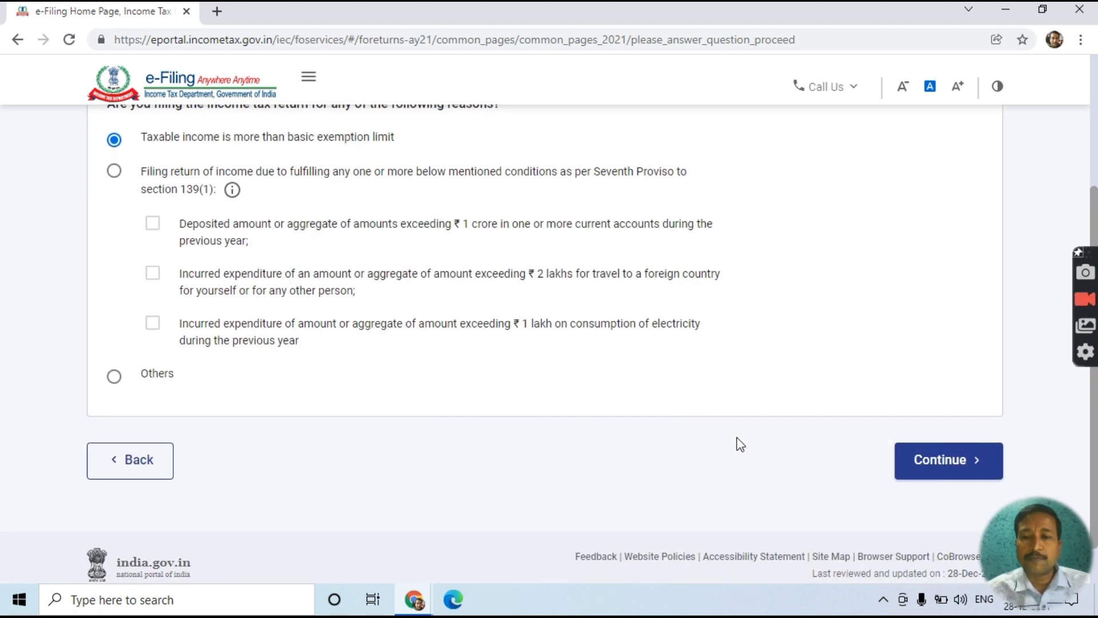
pyautogui.click(961, 467)
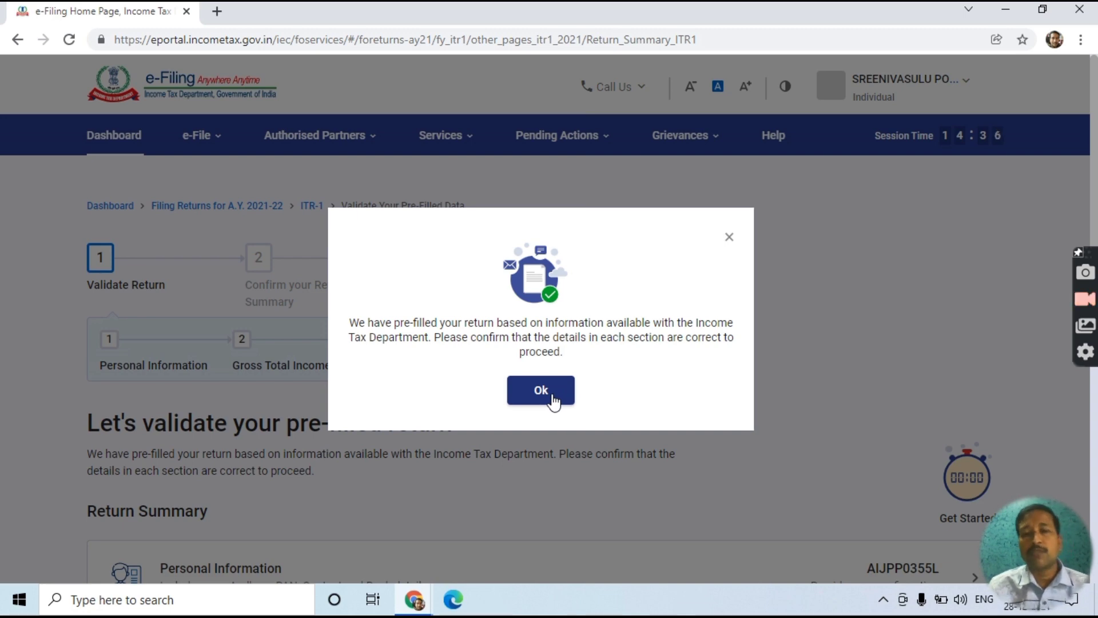
# - Dismiss the pre-filled return notice, scan the Return Summary, and open the Personal Information section
pyautogui.click(553, 400)
pyautogui.scroll(-4, 553, 401)
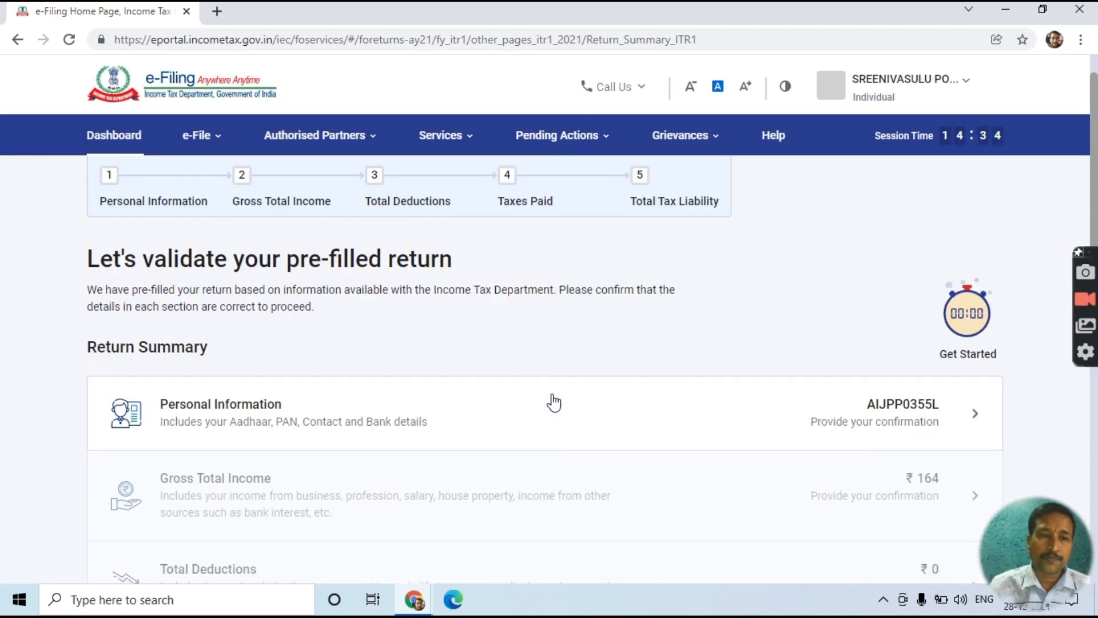
pyautogui.scroll(-1, 191, 380)
pyautogui.scroll(-2, 191, 380)
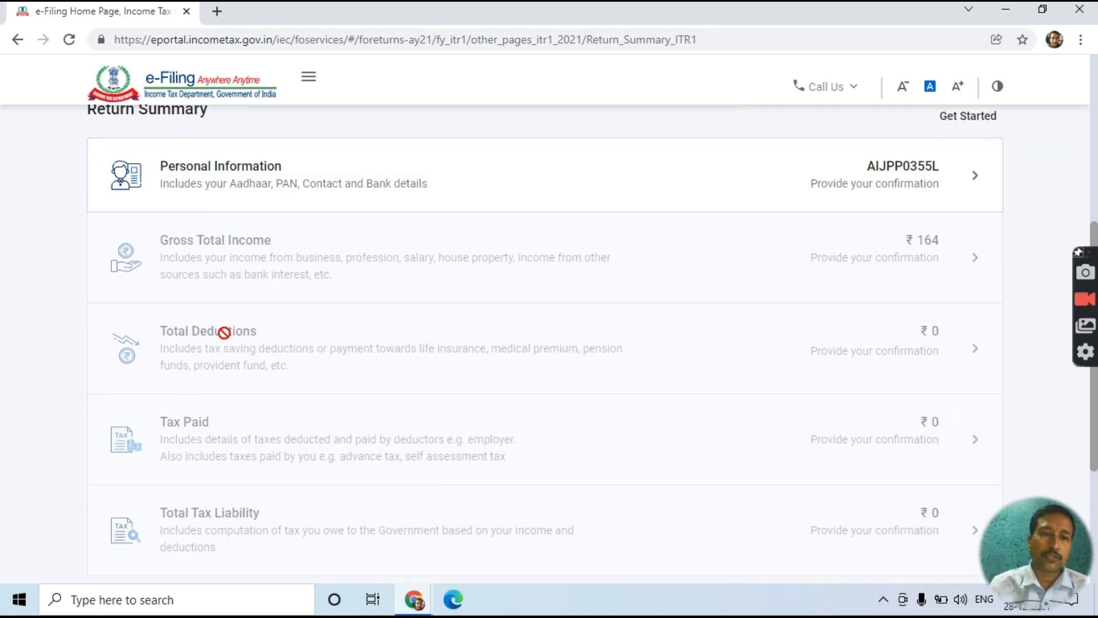
pyautogui.scroll(-1, 223, 429)
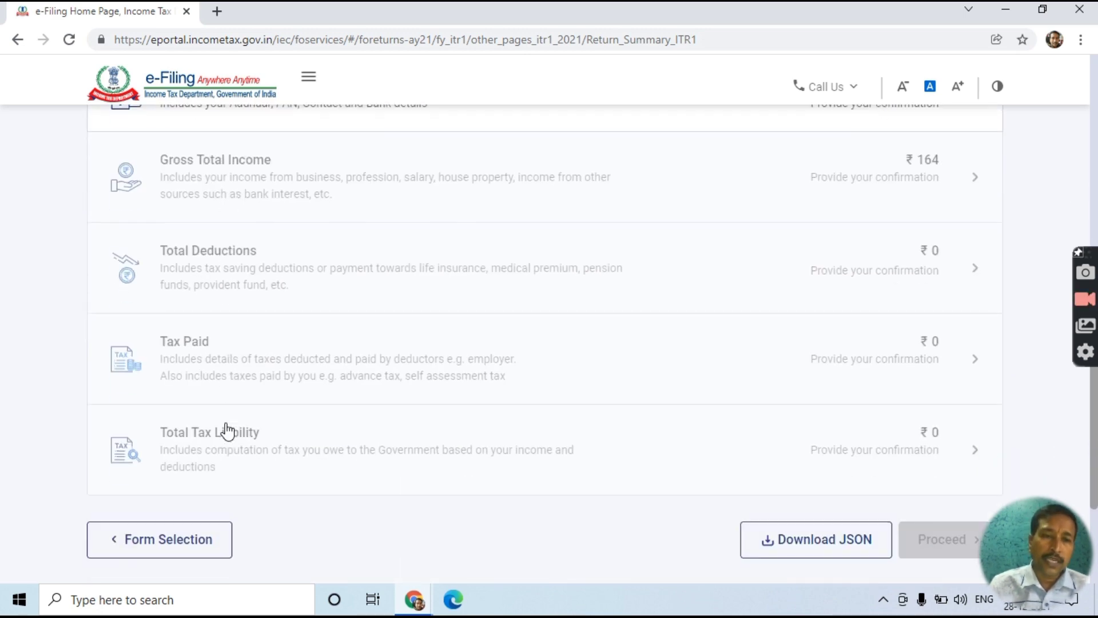
pyautogui.scroll(5, 229, 455)
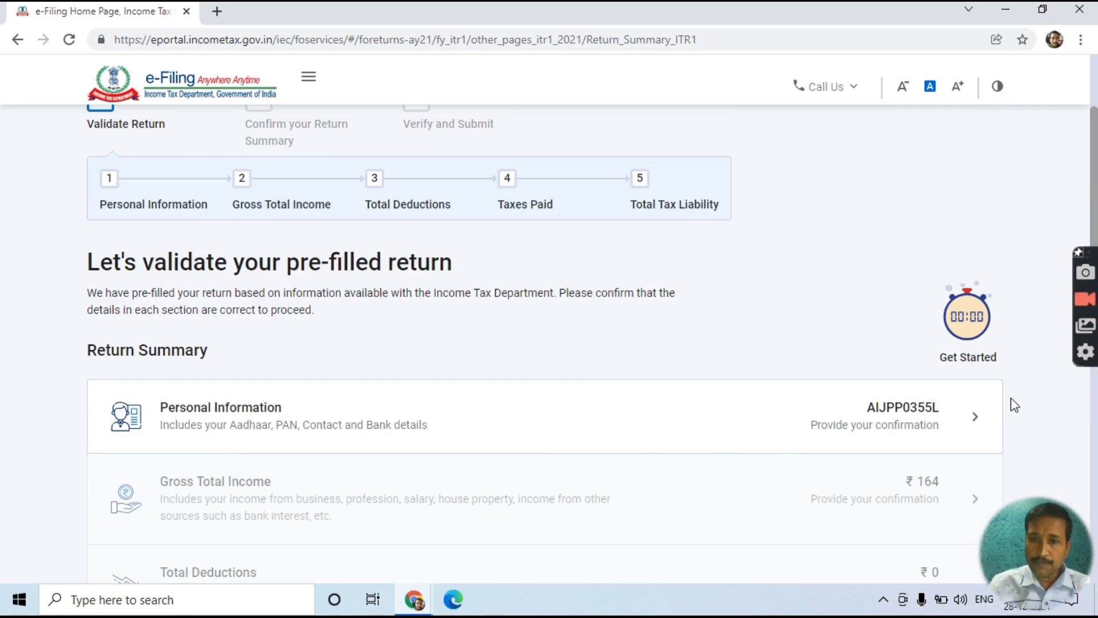
pyautogui.click(968, 422)
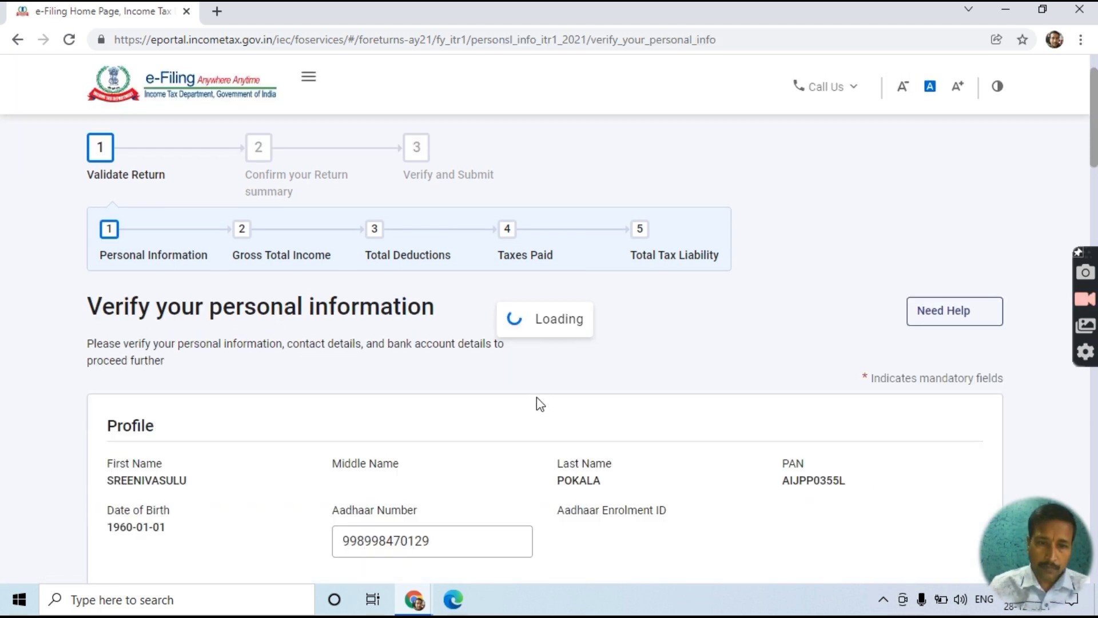
# - Check the Profile and Contact details and keep Nature of Employment as Central Government
pyautogui.scroll(-3, 537, 396)
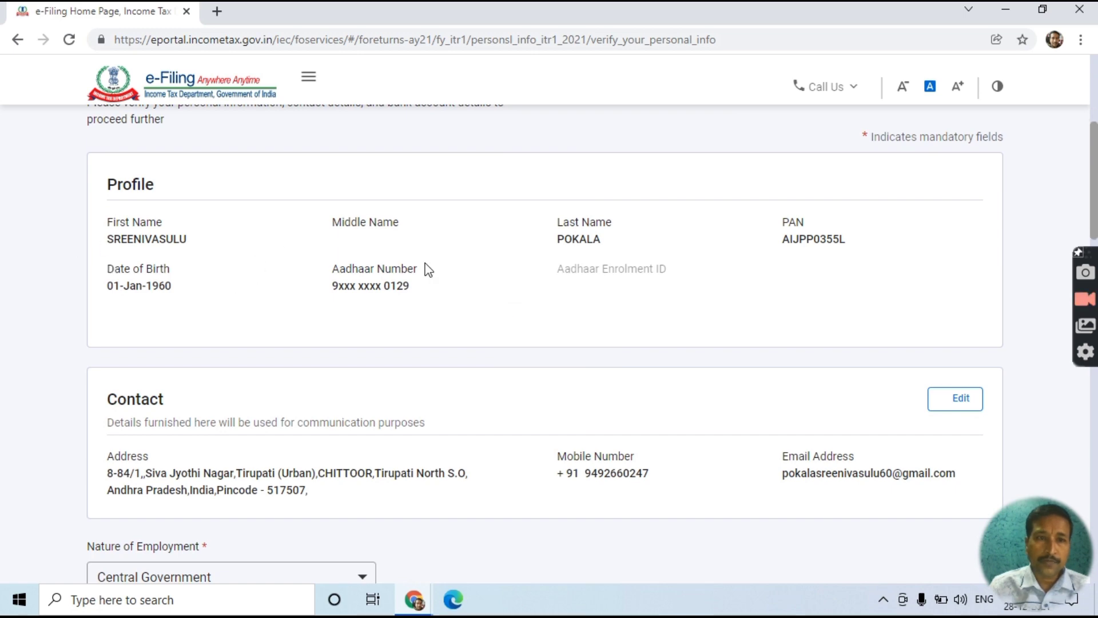
pyautogui.scroll(-3, 165, 343)
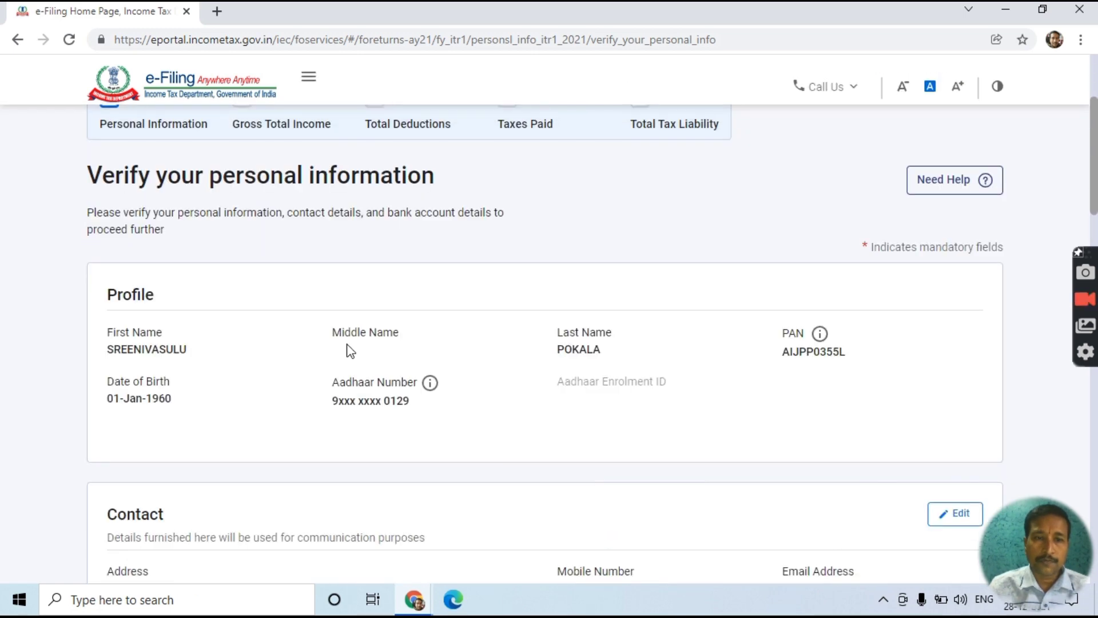
pyautogui.scroll(-3, 388, 408)
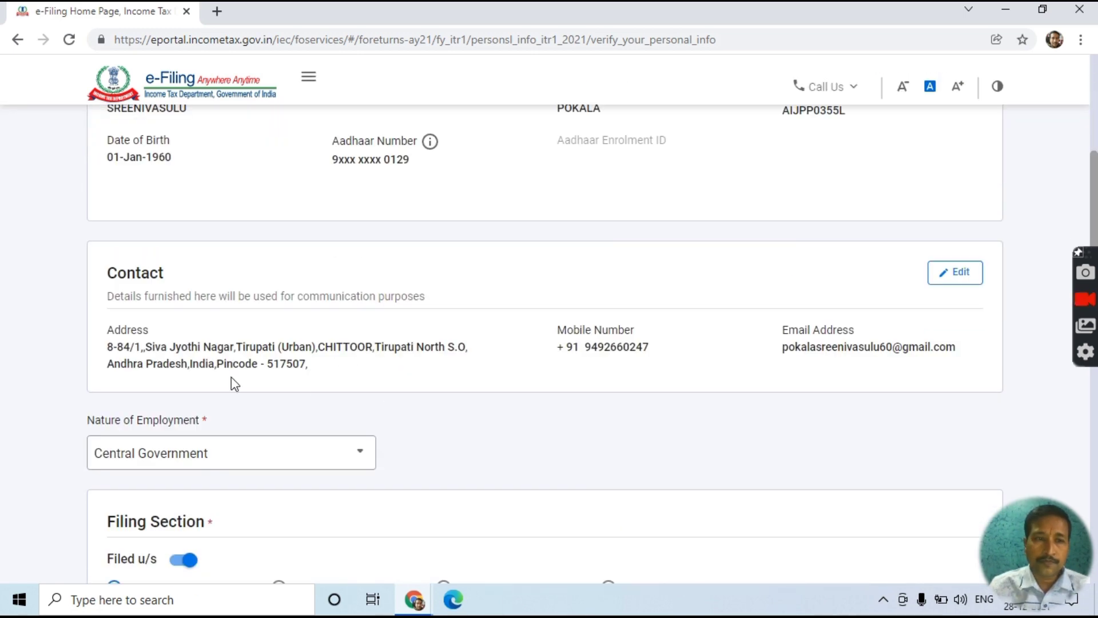
pyautogui.scroll(-2, 359, 359)
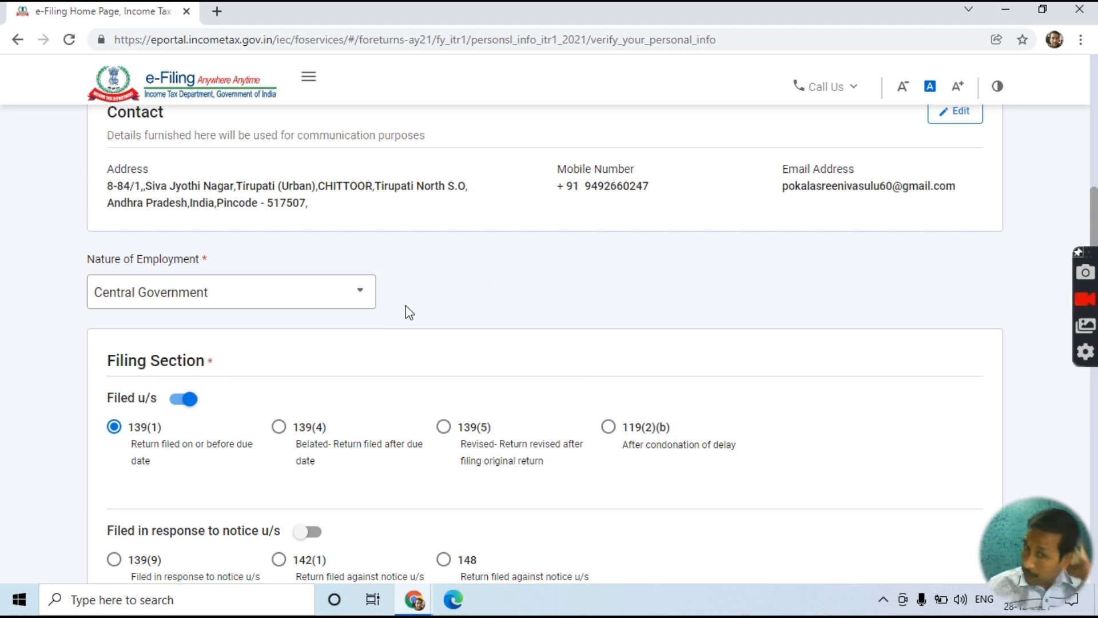
pyautogui.click(357, 299)
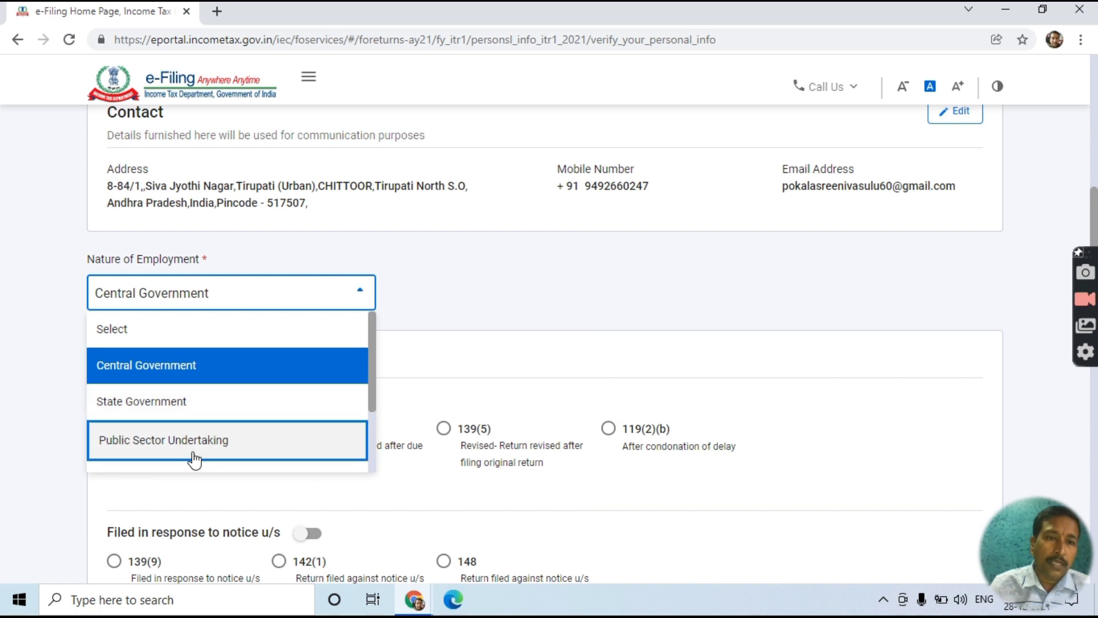
pyautogui.scroll(-3, 192, 455)
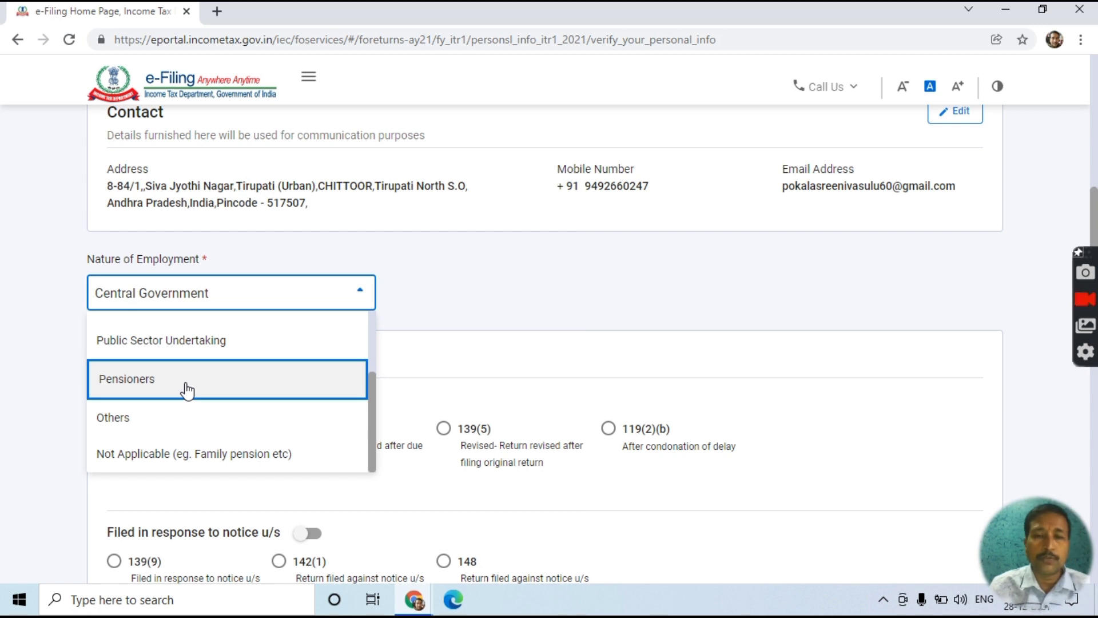
pyautogui.scroll(5, 186, 387)
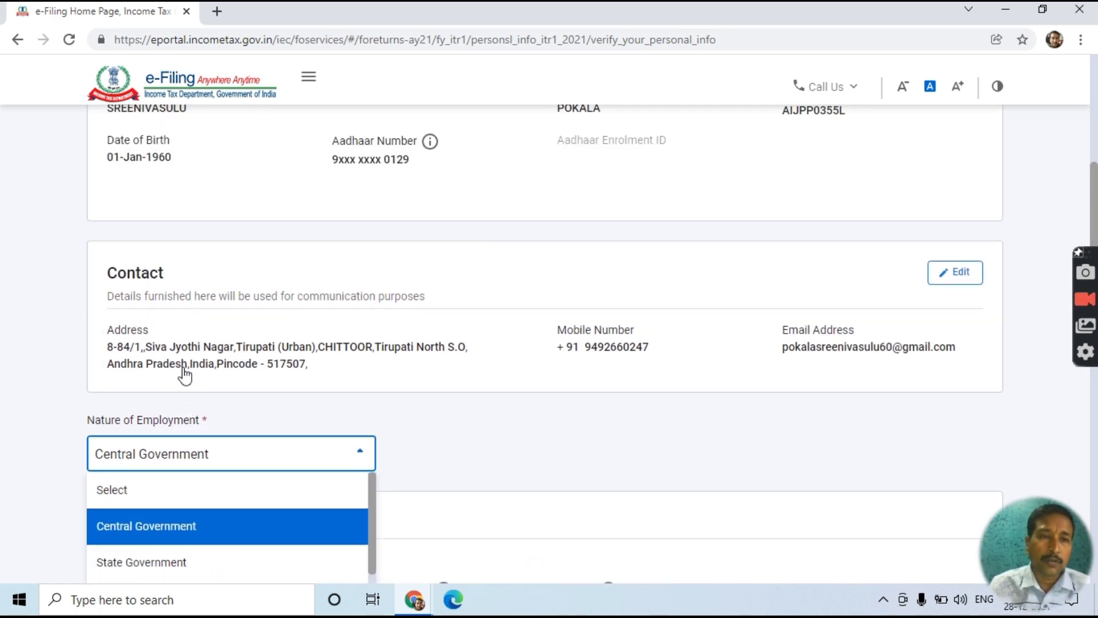
pyautogui.scroll(-3, 185, 401)
pyautogui.scroll(1, 235, 449)
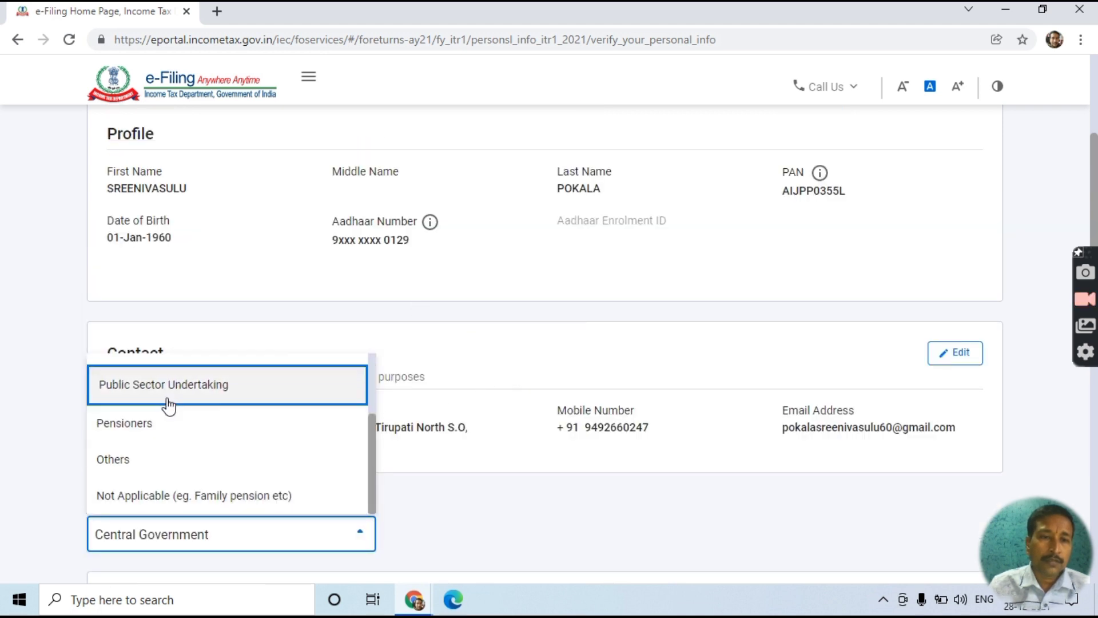
pyautogui.click(223, 542)
pyautogui.scroll(-5, 489, 412)
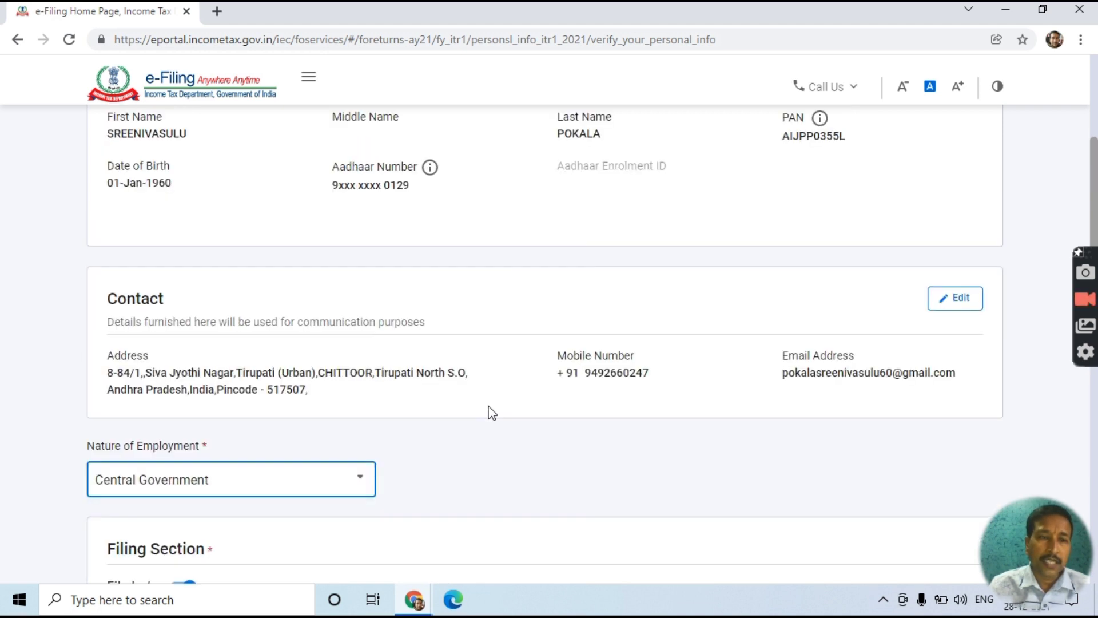
pyautogui.scroll(-1, 492, 412)
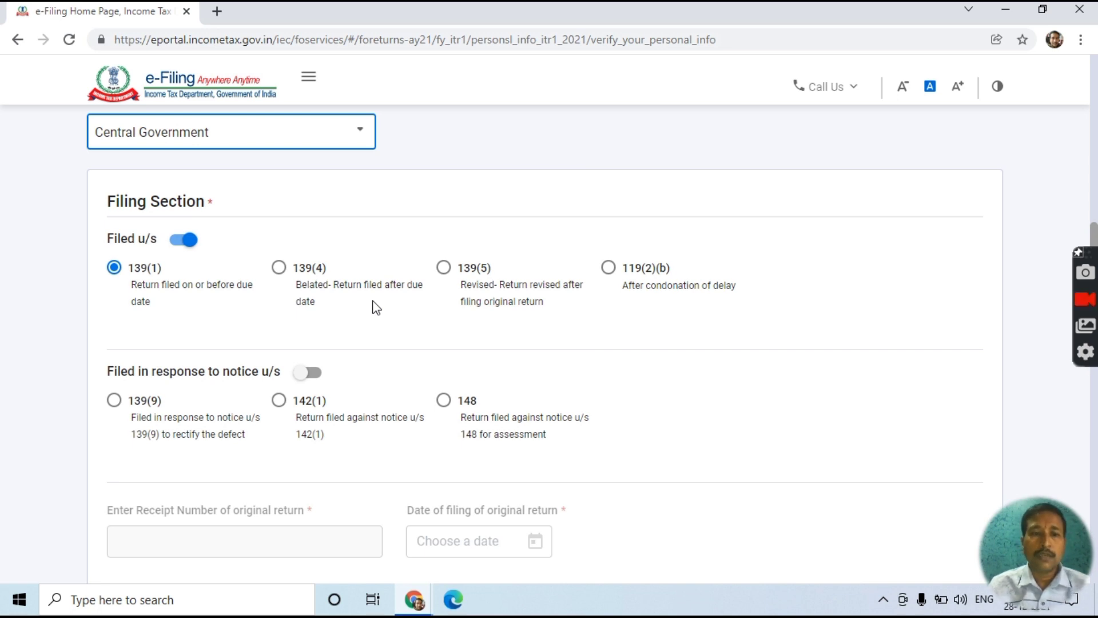
pyautogui.scroll(-4, 375, 307)
pyautogui.scroll(-3, 375, 307)
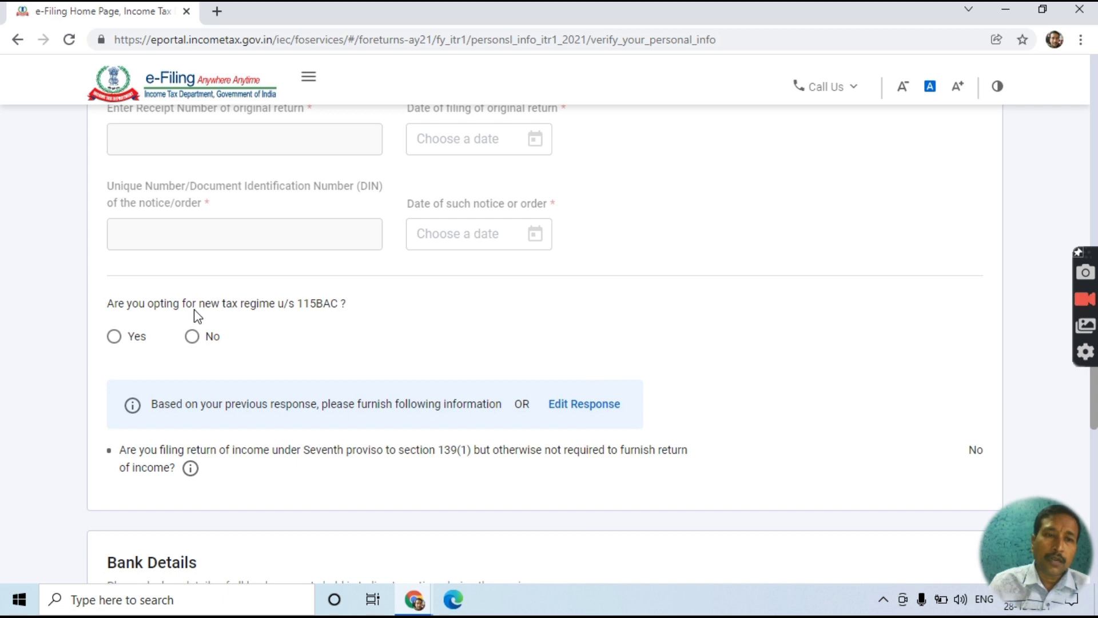
# - Answer No to the new tax regime u/s 115BAC and mark the validated bank account for refund
pyautogui.click(196, 341)
pyautogui.scroll(-7, 228, 341)
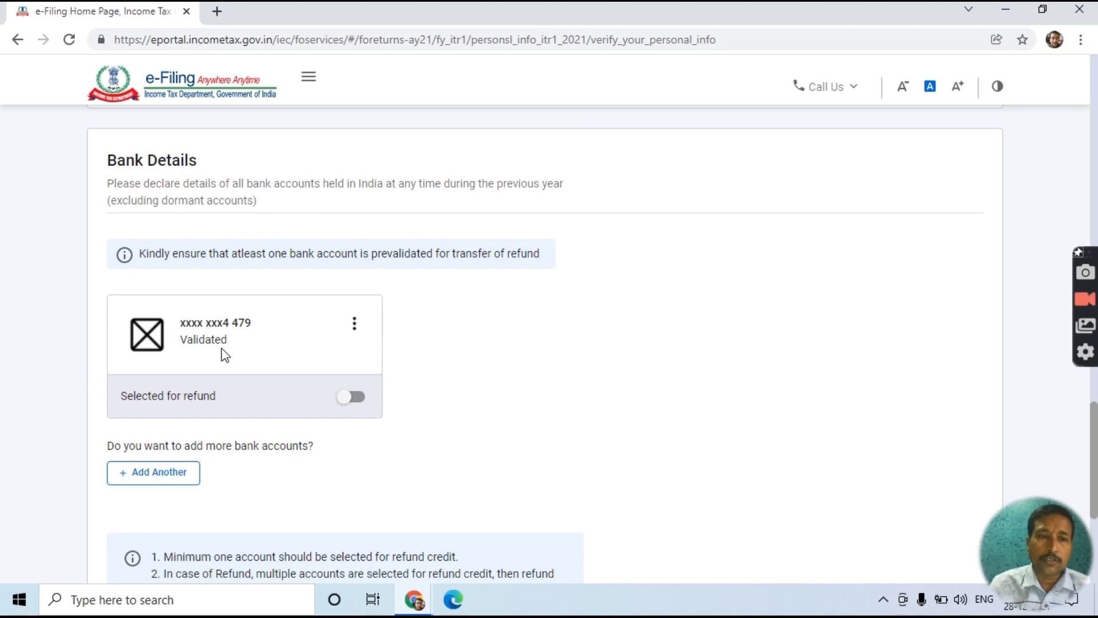
pyautogui.click(371, 402)
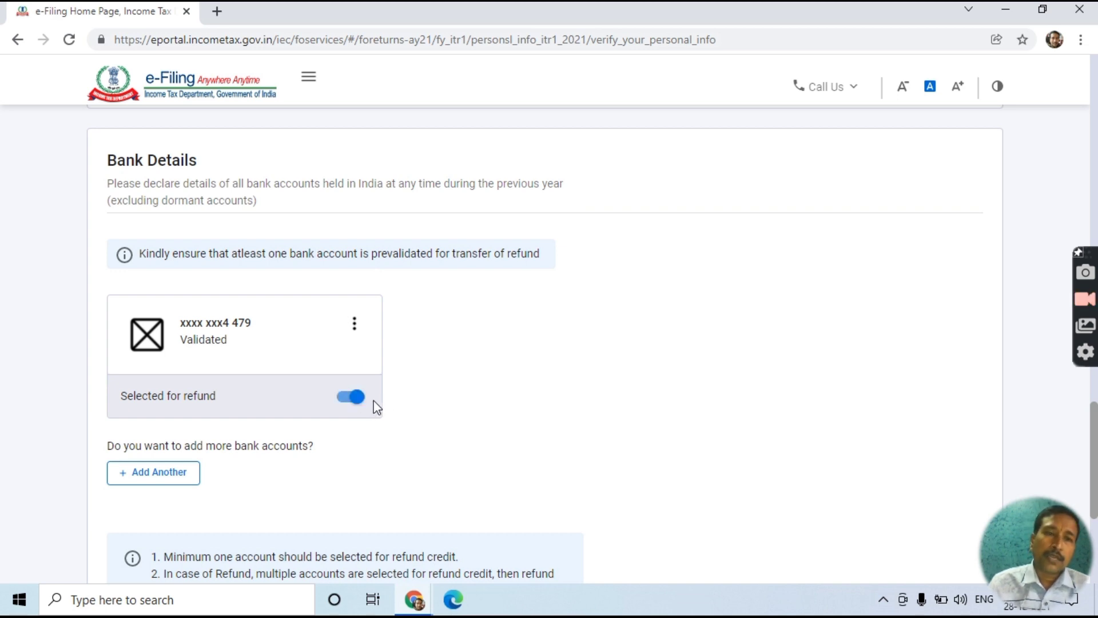
# - Cancel adding another bank account, then confirm the Personal Information section
pyautogui.click(160, 475)
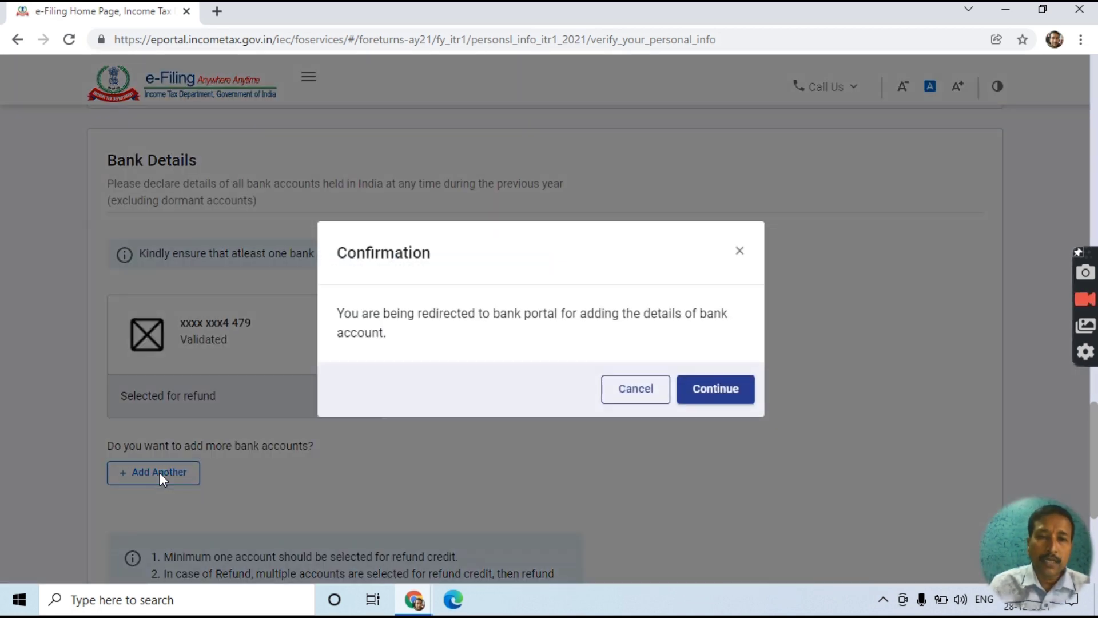
pyautogui.click(632, 393)
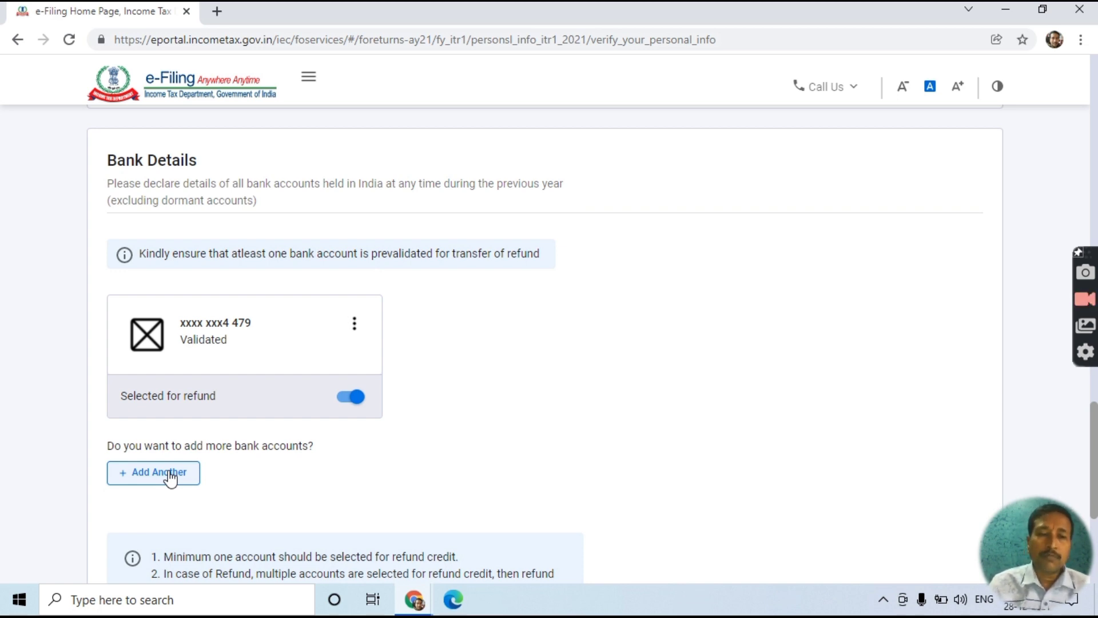
pyautogui.scroll(-4, 169, 477)
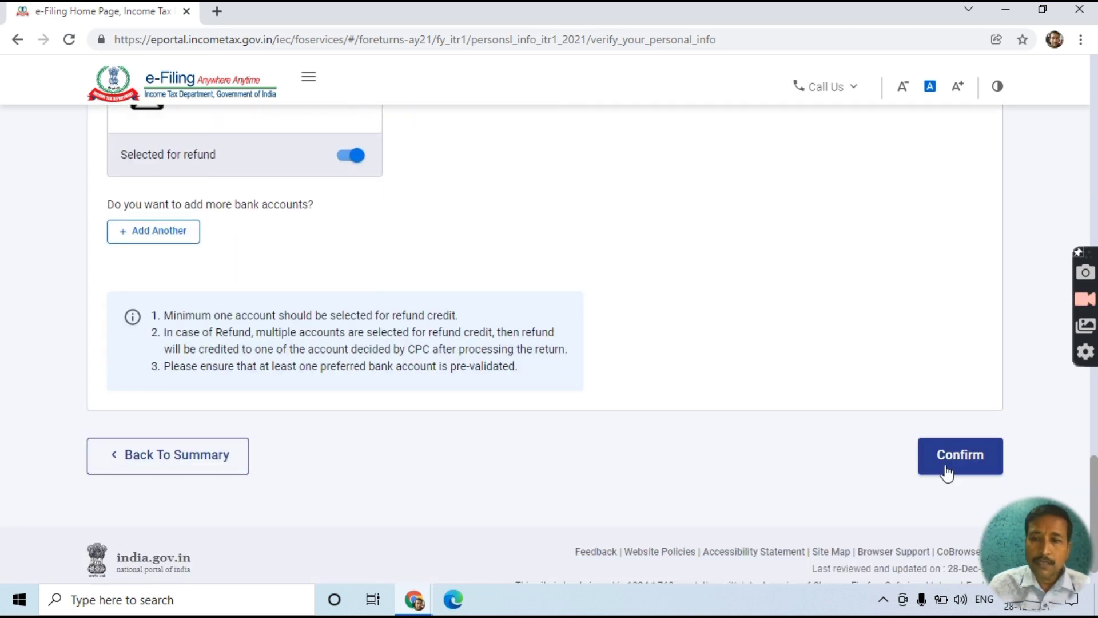
pyautogui.click(966, 473)
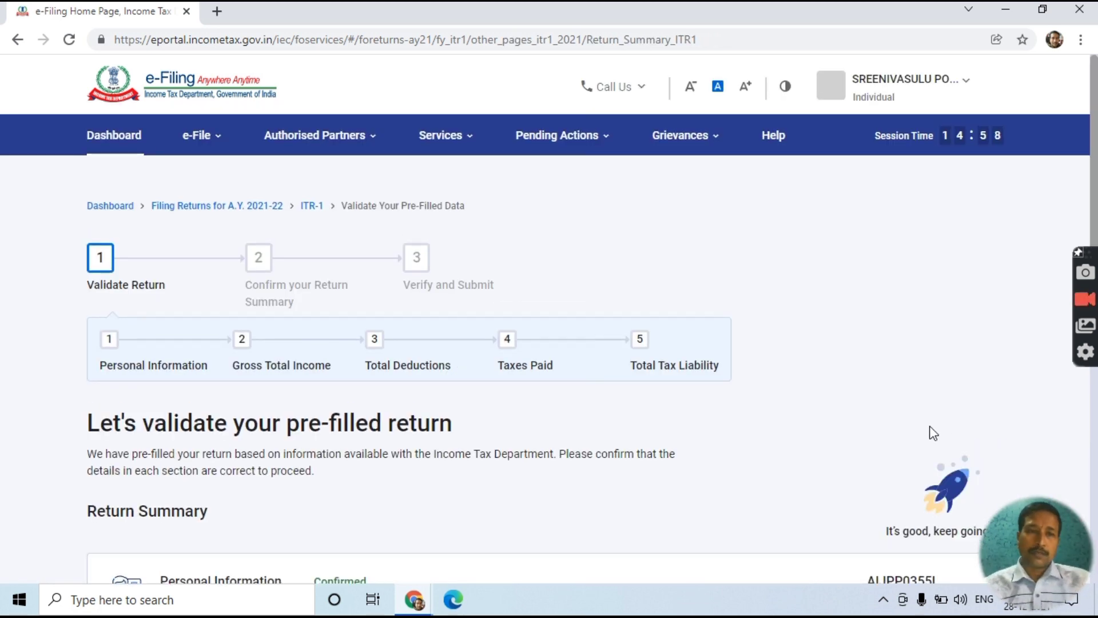
# - Open the Gross Total Income card (₹164) from the Return Summary
pyautogui.scroll(-3, 429, 462)
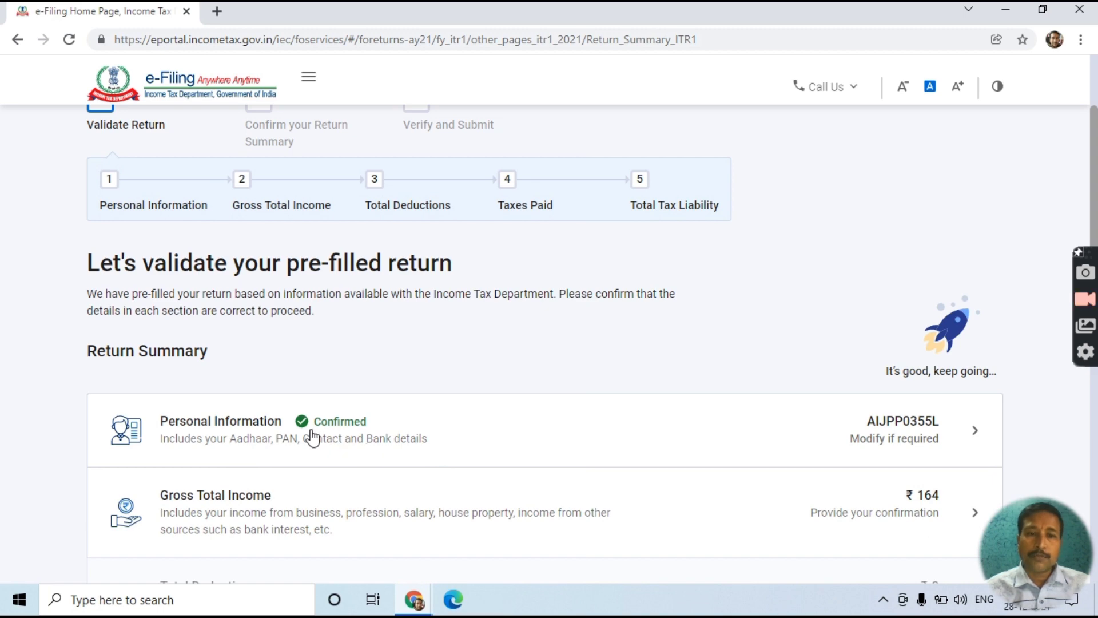
pyautogui.scroll(-3, 352, 435)
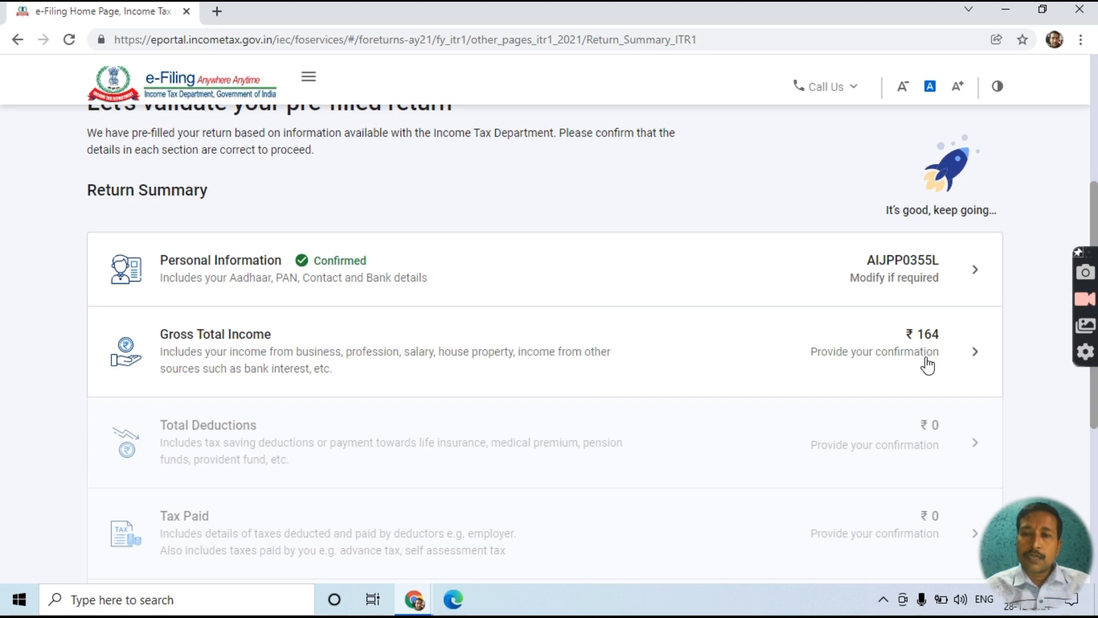
pyautogui.click(927, 365)
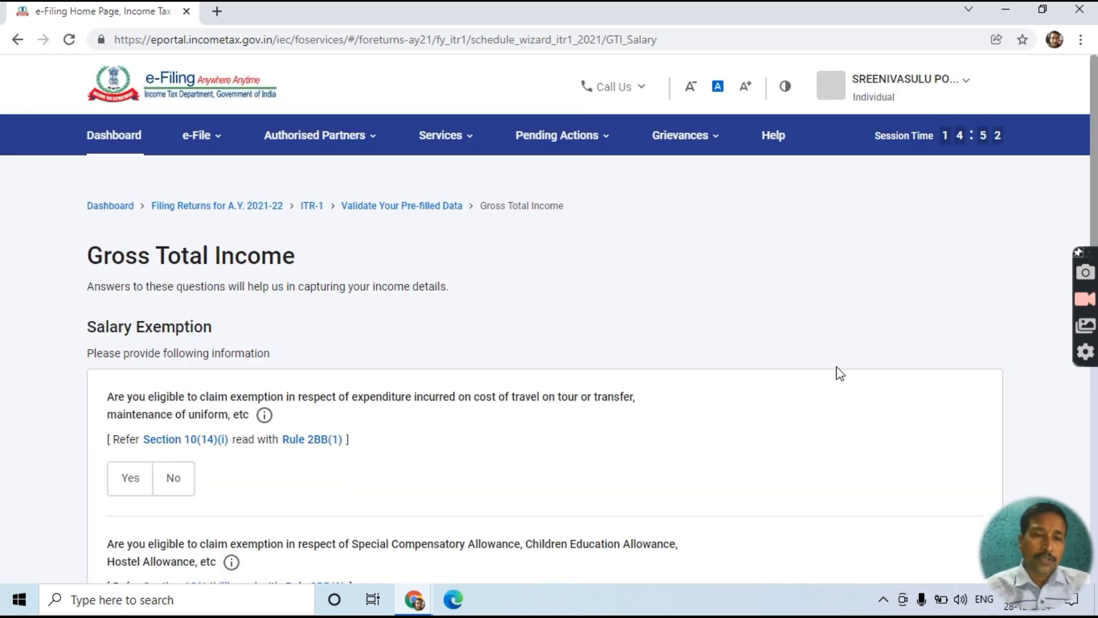
# - Enter and clear a 24000 amount, then answer No to the Section 10(14)(ii) allowance exemption
pyautogui.scroll(-3, 837, 366)
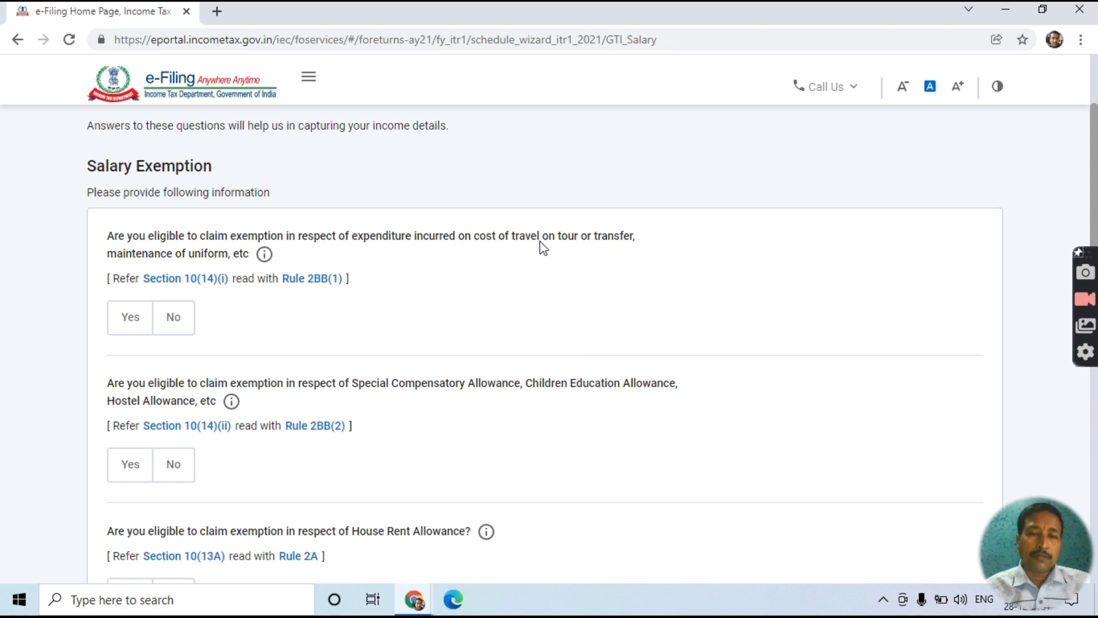
pyautogui.scroll(-3, 343, 346)
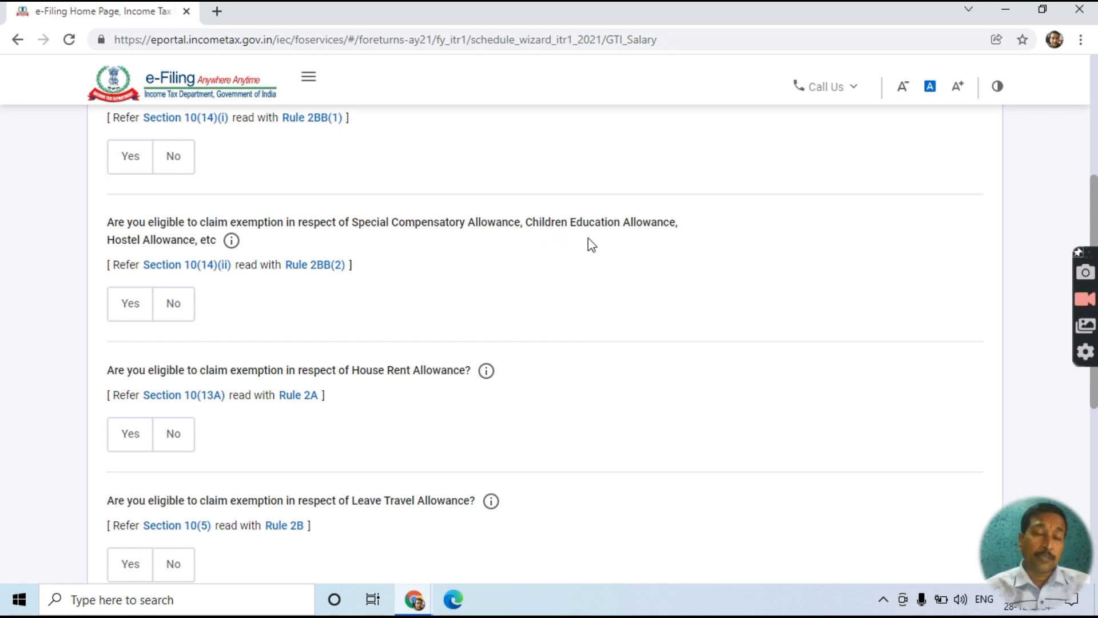
pyautogui.click(125, 313)
pyautogui.click(165, 375)
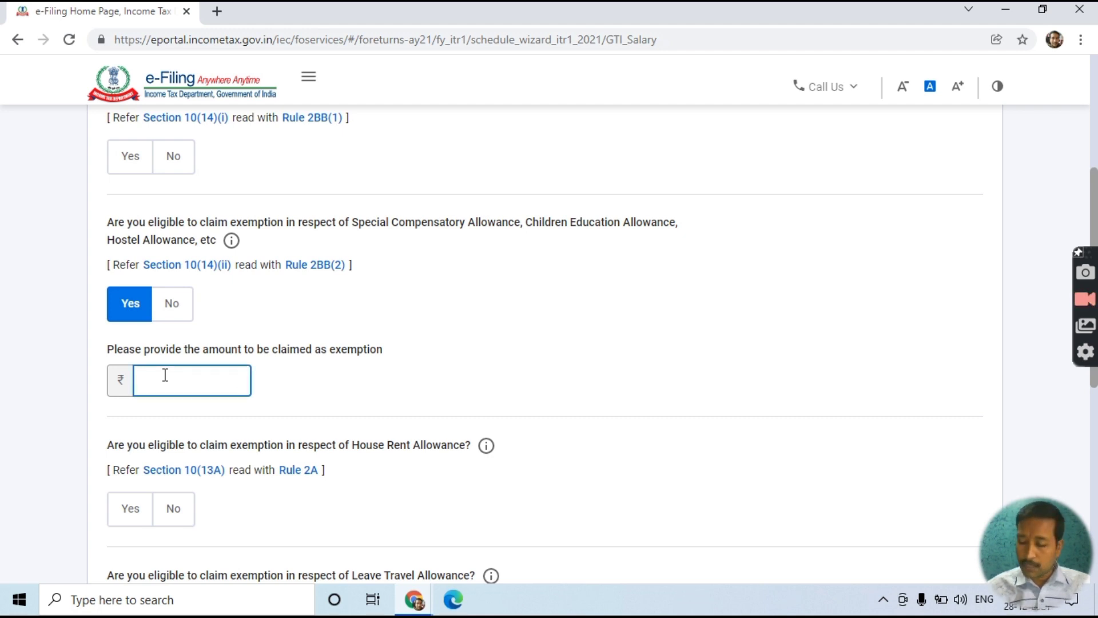
pyautogui.write('24000')
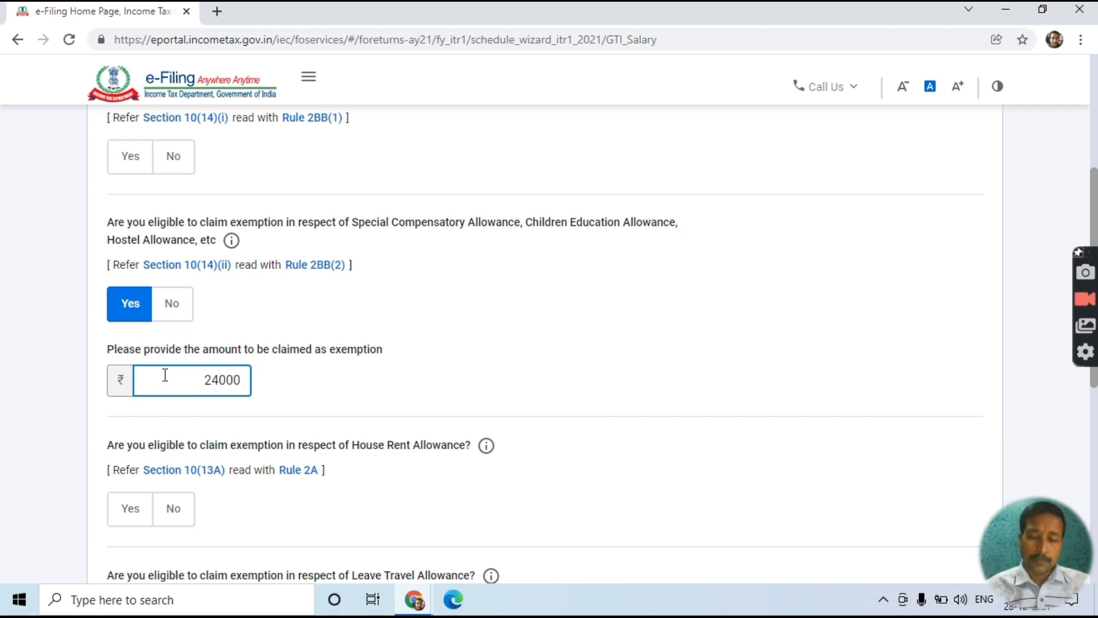
pyautogui.press('BackSpace')
pyautogui.press('BackSpace')
pyautogui.press('BackSpace')
pyautogui.press('BackSpace')
pyautogui.press('BackSpace')
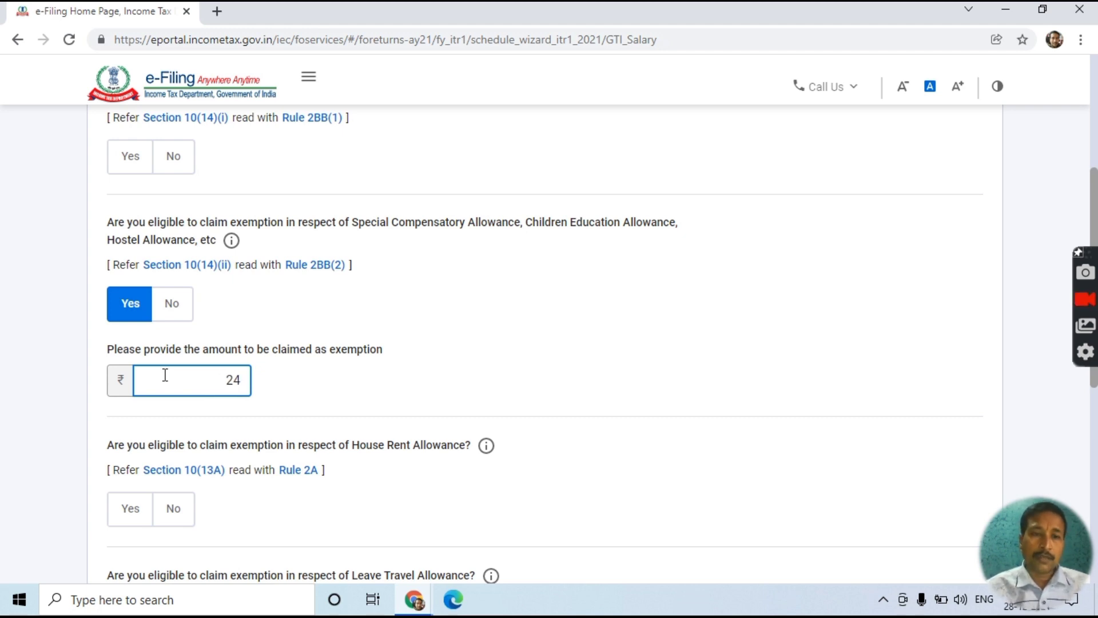
pyautogui.click(165, 308)
pyautogui.scroll(-3, 353, 344)
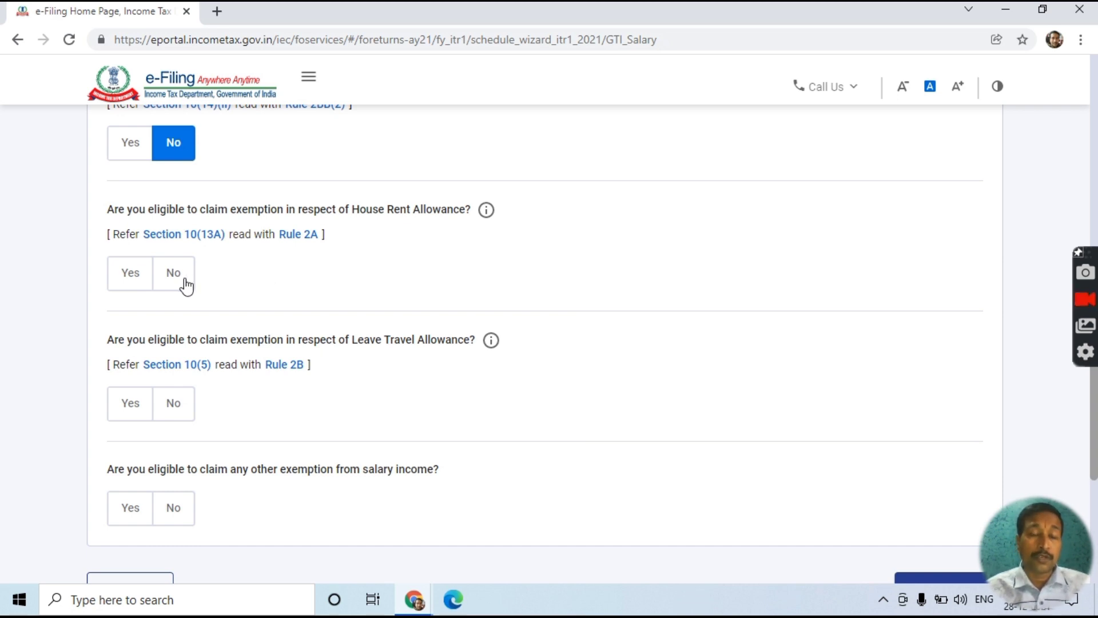
# - Switch the House Rent Allowance and Leave Travel Allowance exemption answers from Yes to No
pyautogui.click(137, 286)
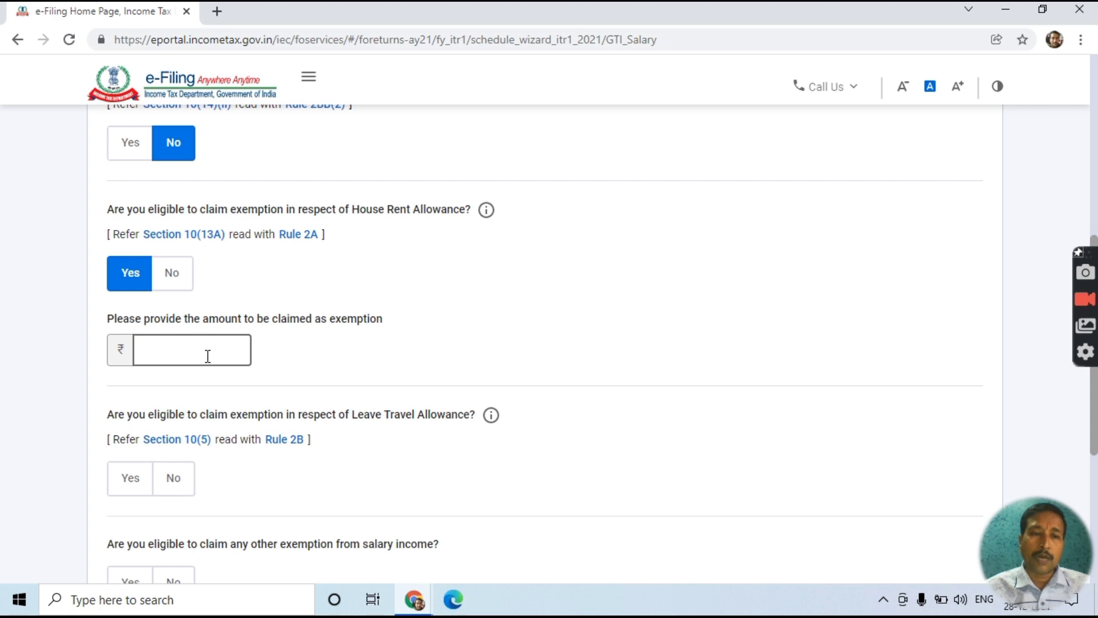
pyautogui.click(173, 277)
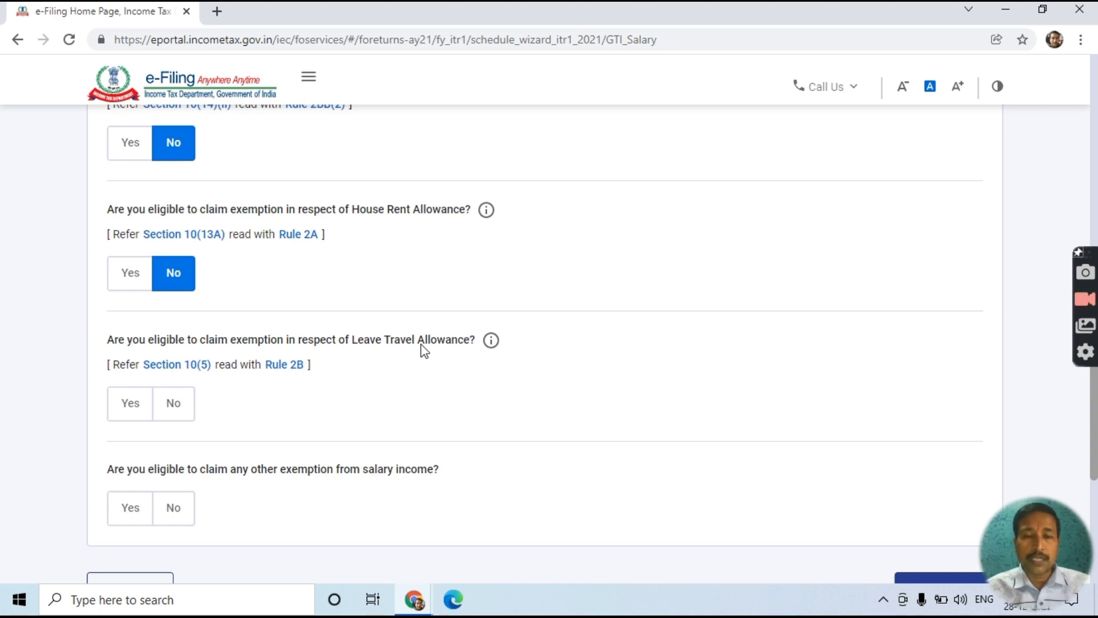
pyautogui.scroll(-2, 424, 350)
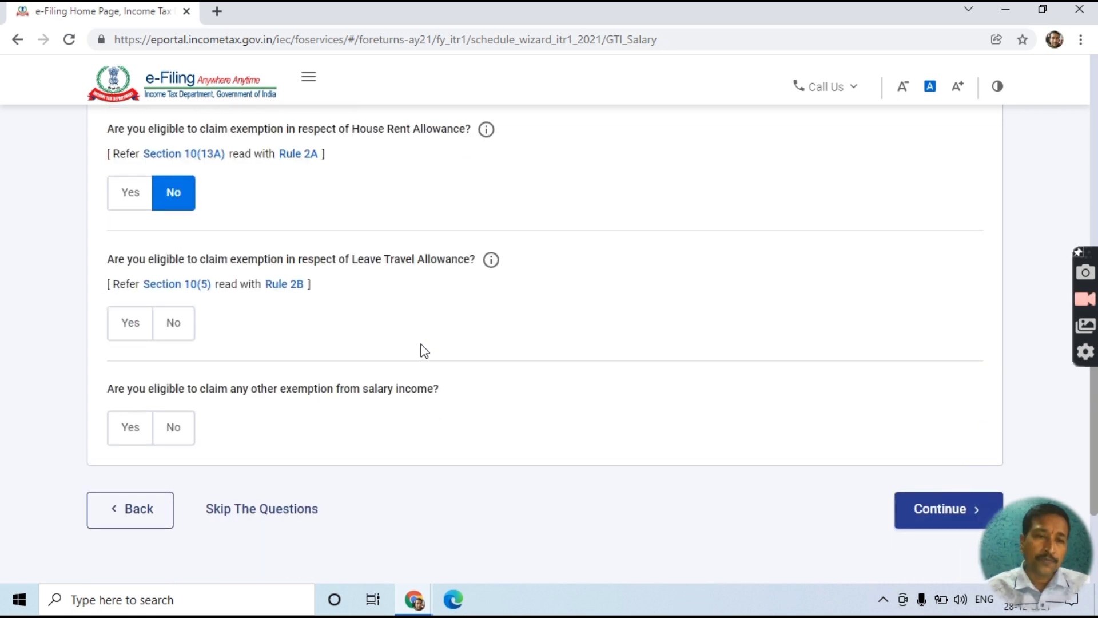
pyautogui.click(129, 338)
pyautogui.click(166, 399)
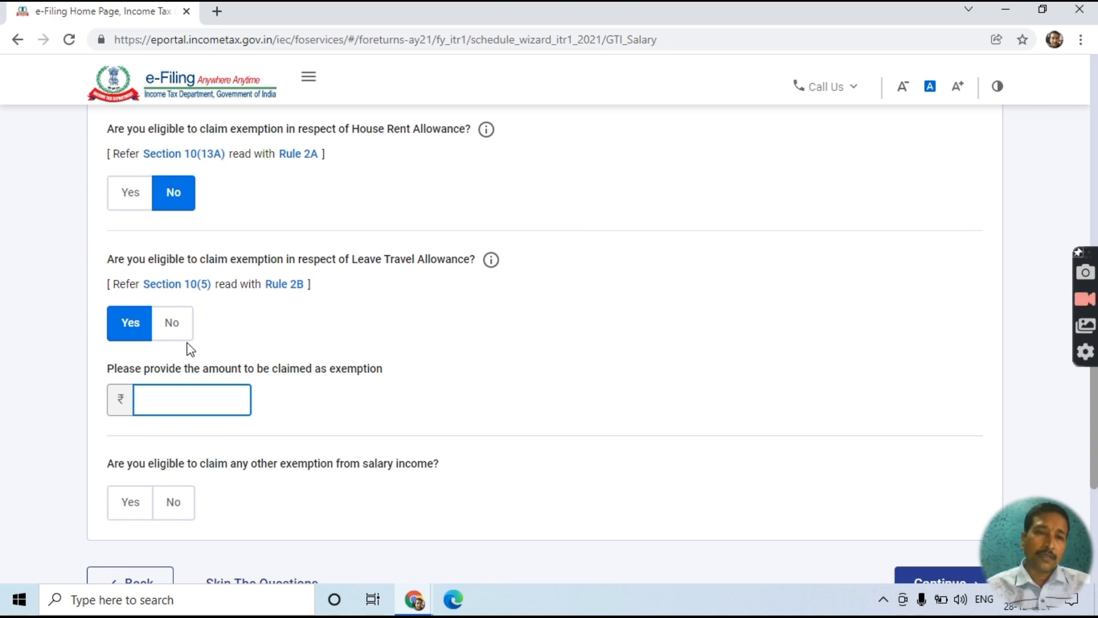
pyautogui.click(171, 322)
pyautogui.scroll(-3, 169, 328)
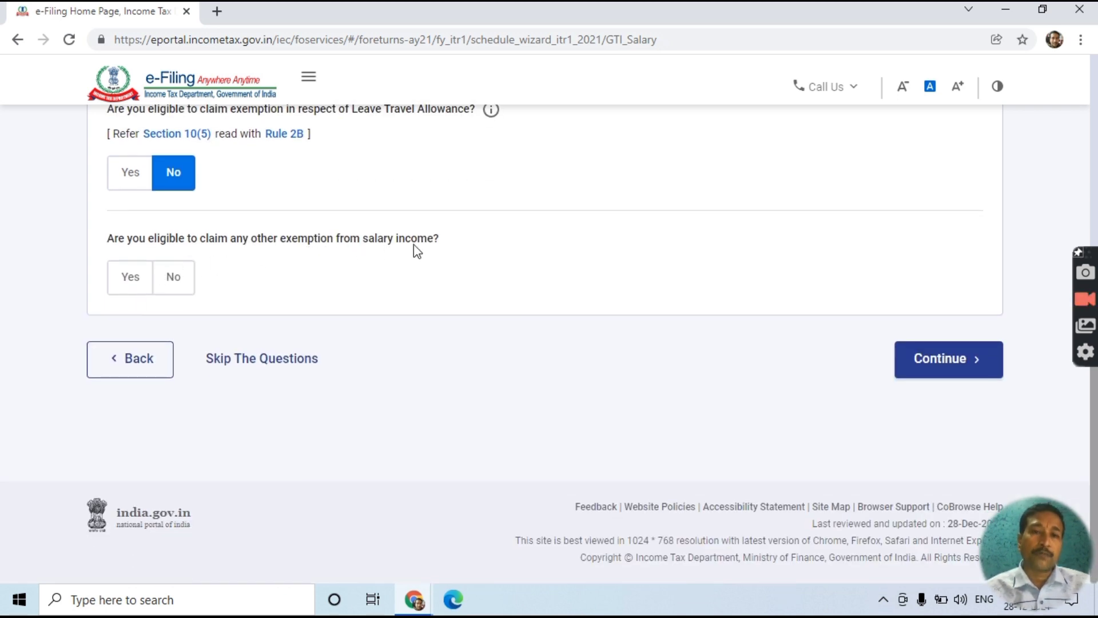
# - Answer Yes to other salary exemptions, review the exemption table, and request Skip The Questions
pyautogui.click(124, 289)
pyautogui.scroll(-3, 127, 318)
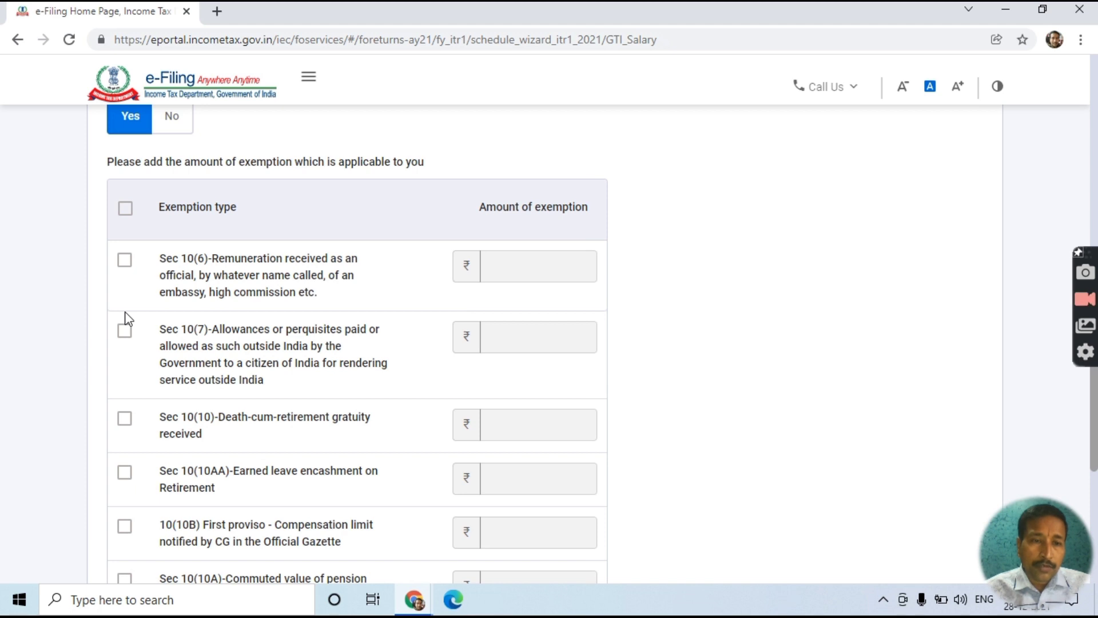
pyautogui.scroll(-3, 127, 319)
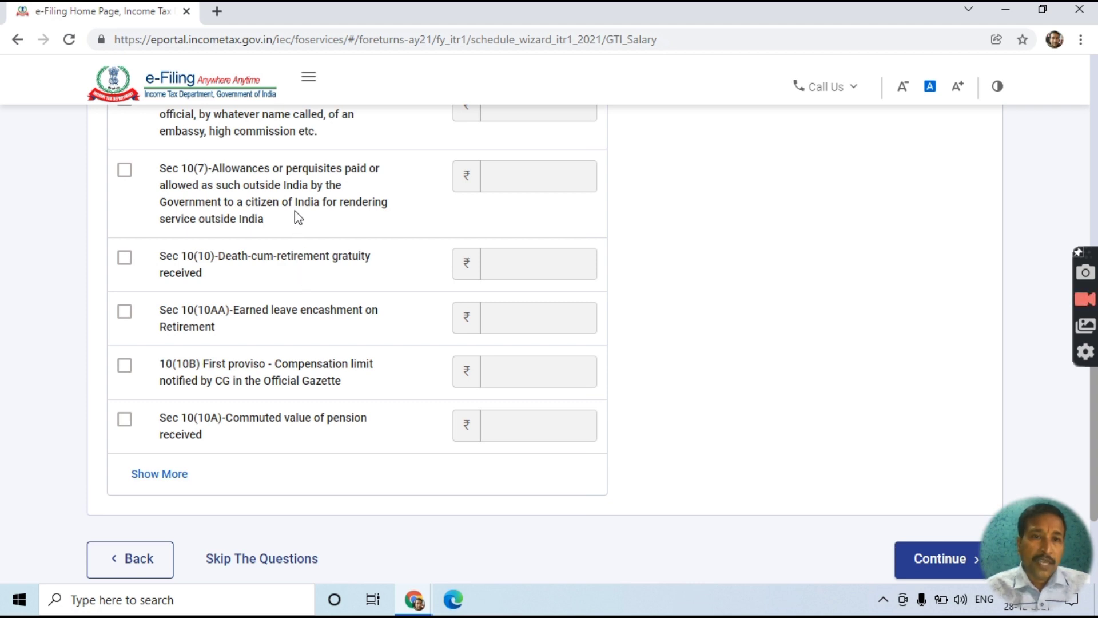
pyautogui.scroll(1, 294, 211)
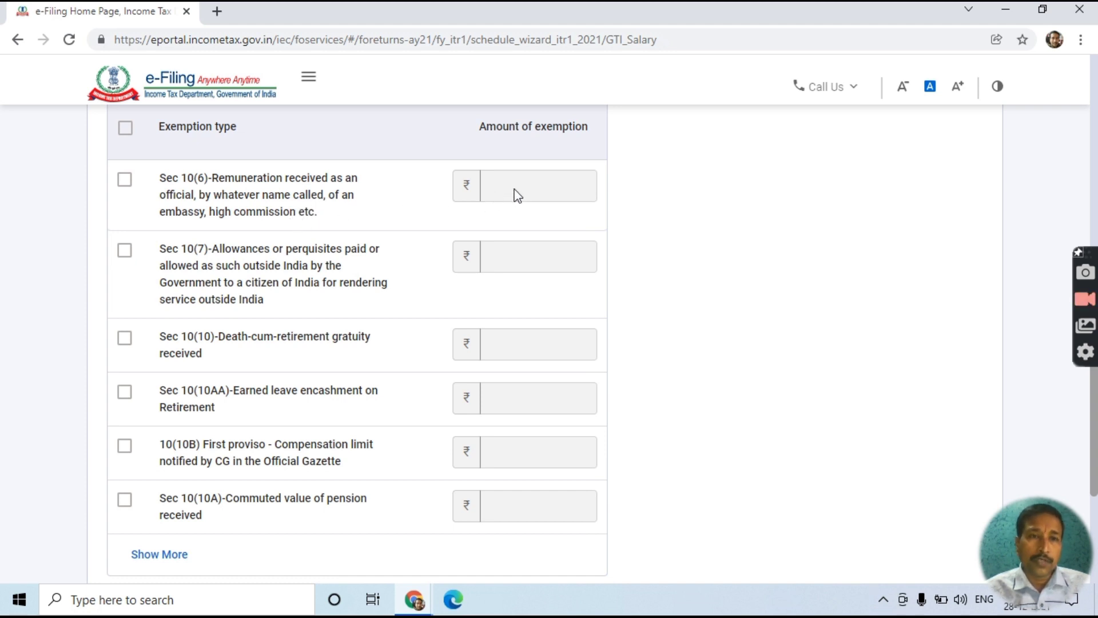
pyautogui.scroll(-3, 544, 503)
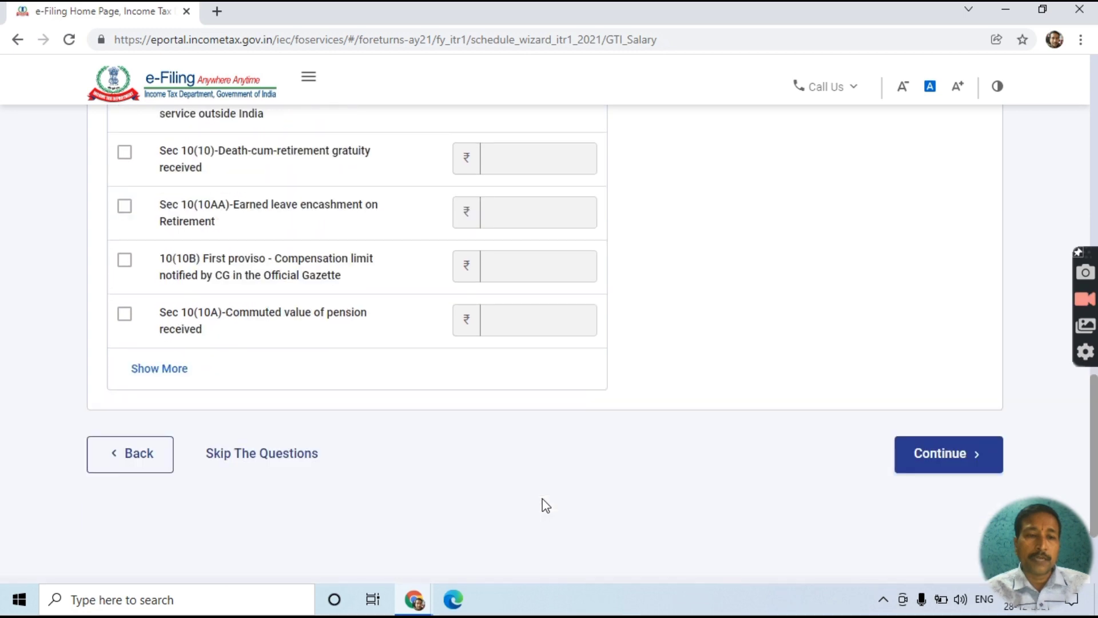
pyautogui.scroll(-2, 543, 499)
pyautogui.click(272, 365)
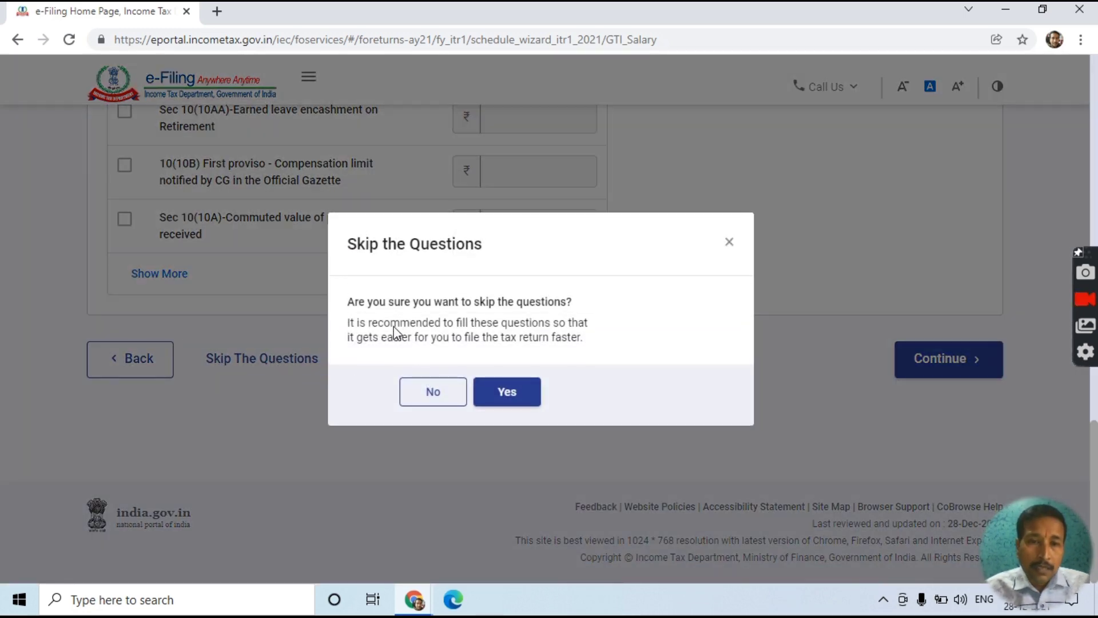
# - Confirm skipping the questions and open Income from Salary, showing gross salary ₹0, for editing
pyautogui.click(492, 389)
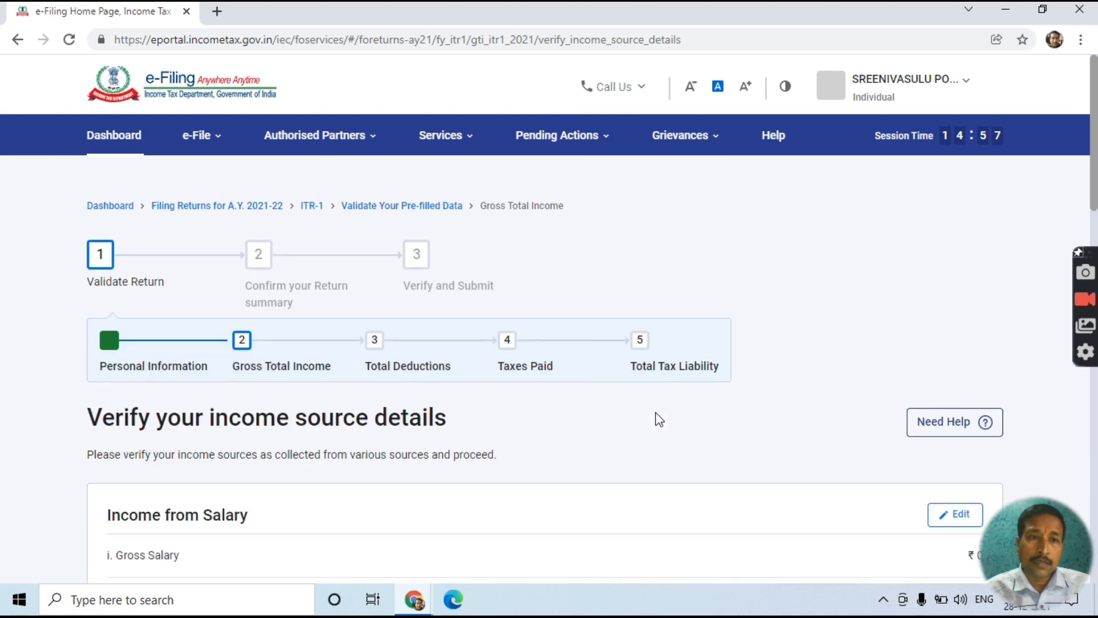
pyautogui.scroll(-3, 656, 413)
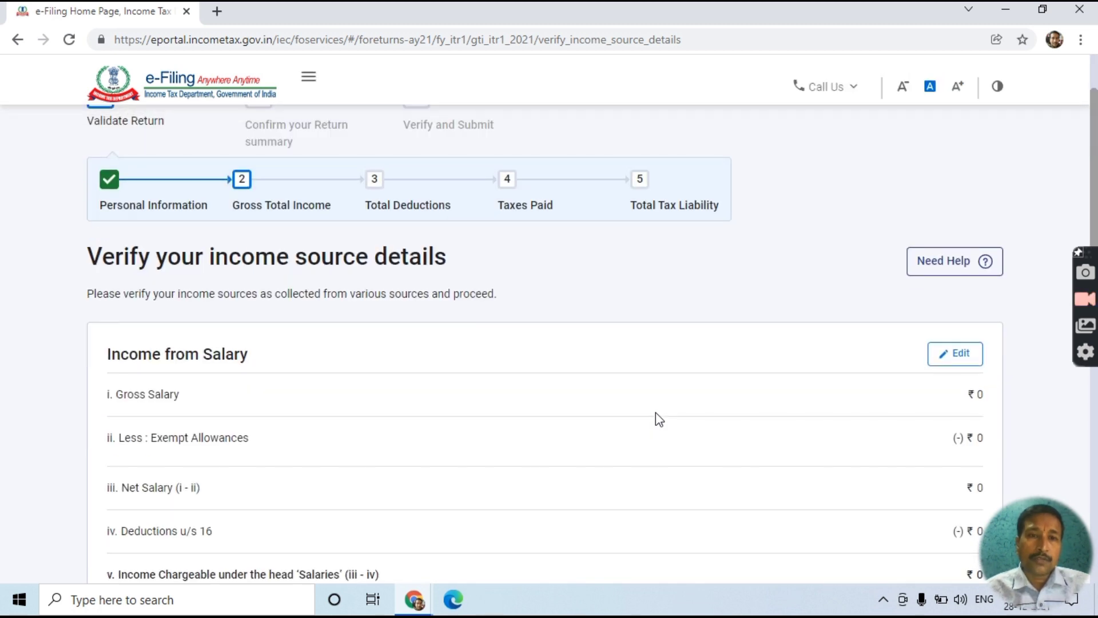
pyautogui.scroll(-3, 655, 413)
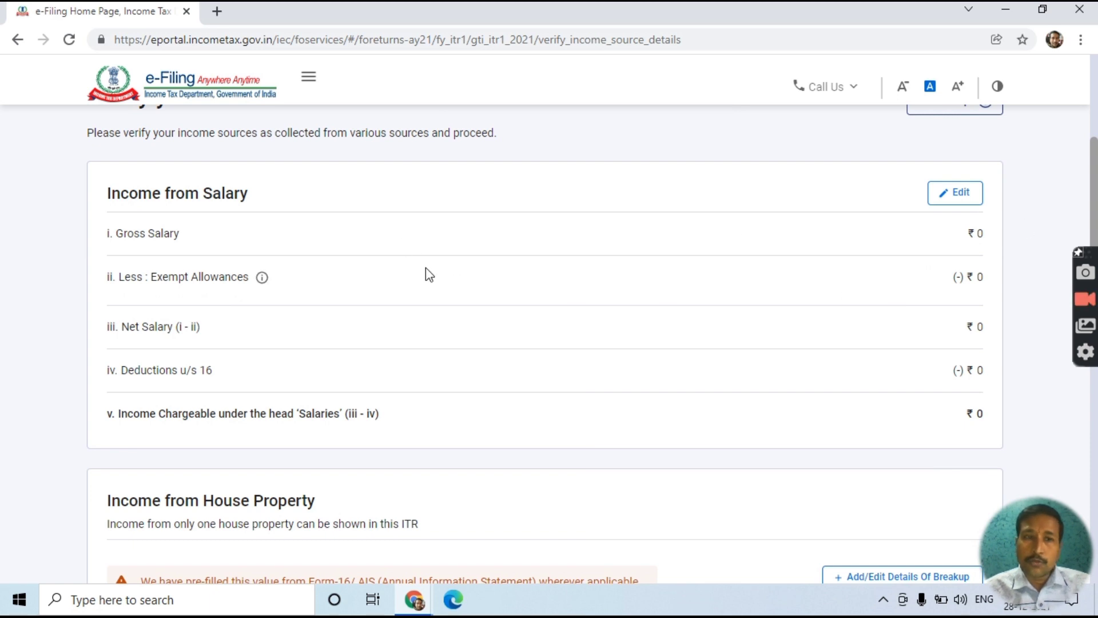
pyautogui.click(948, 207)
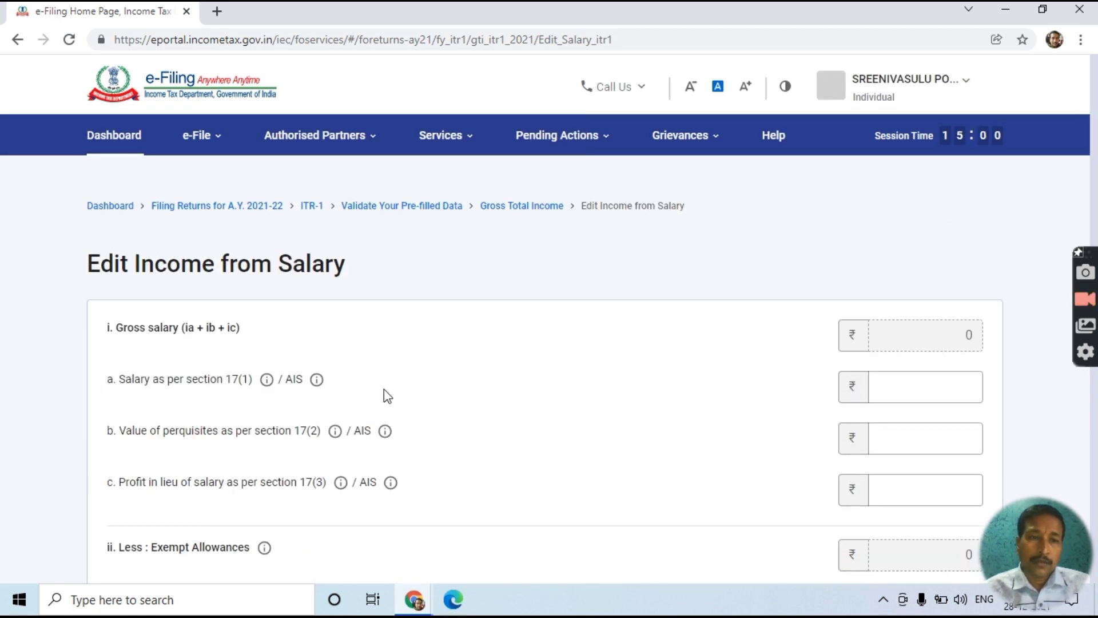
# - Enter 500000 as section 17(1) salary, making gross and net salary ₹5,00,000
pyautogui.click(918, 383)
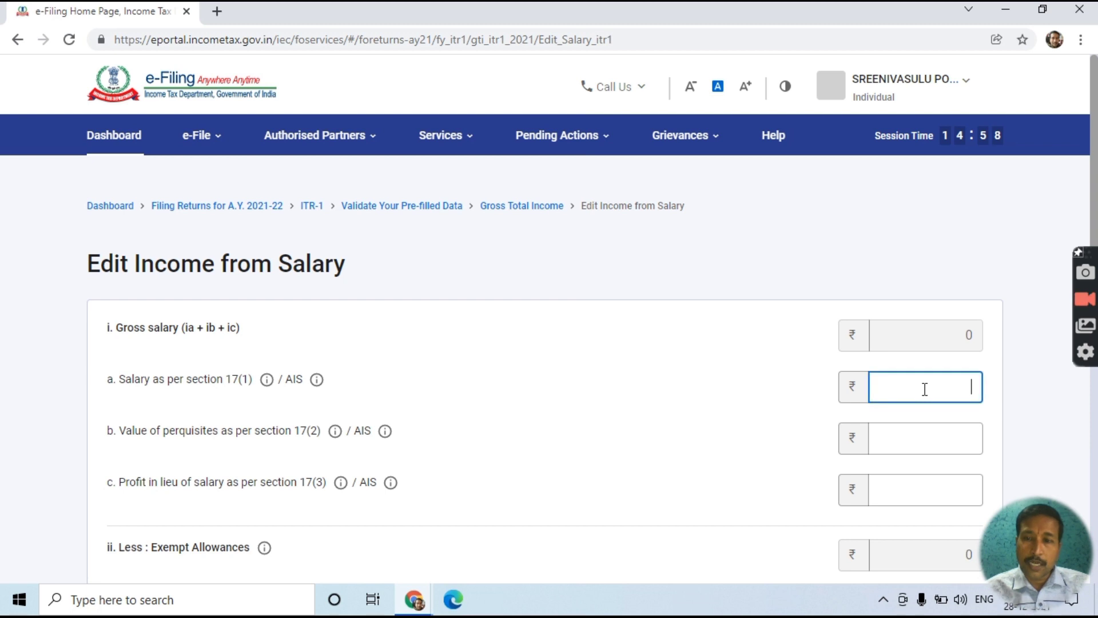
pyautogui.write('500000')
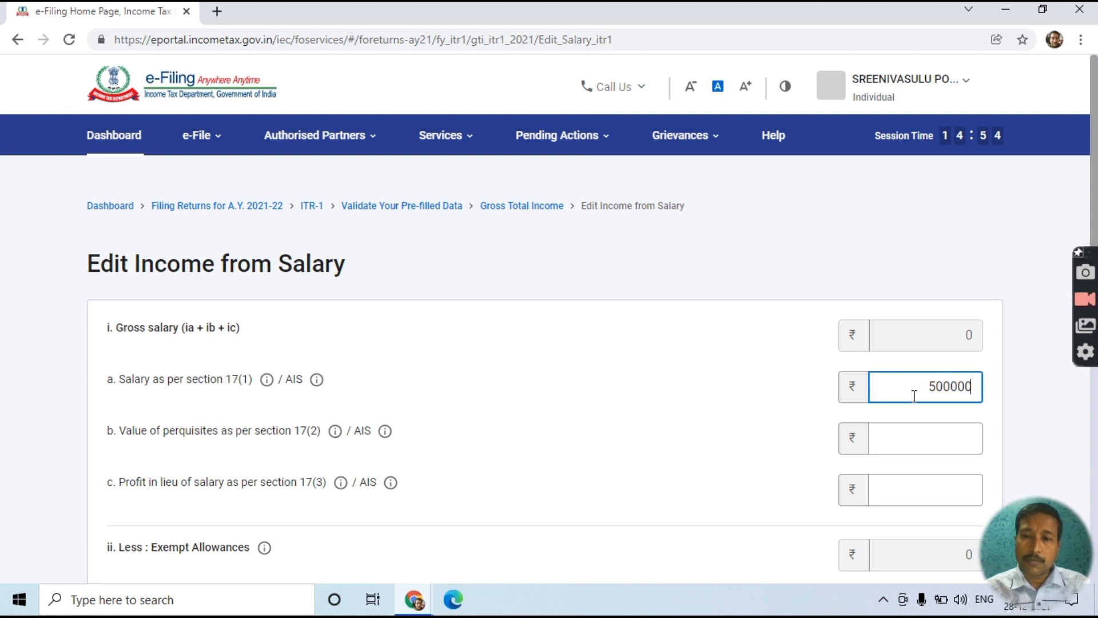
pyautogui.press('Tab')
pyautogui.scroll(-3, 916, 433)
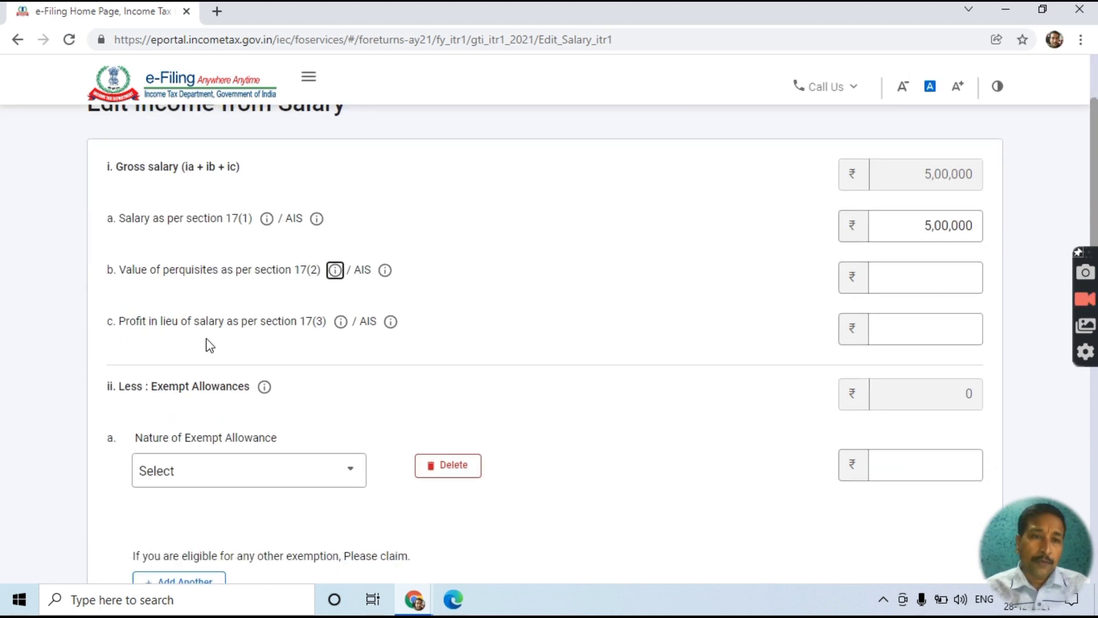
pyautogui.click(950, 338)
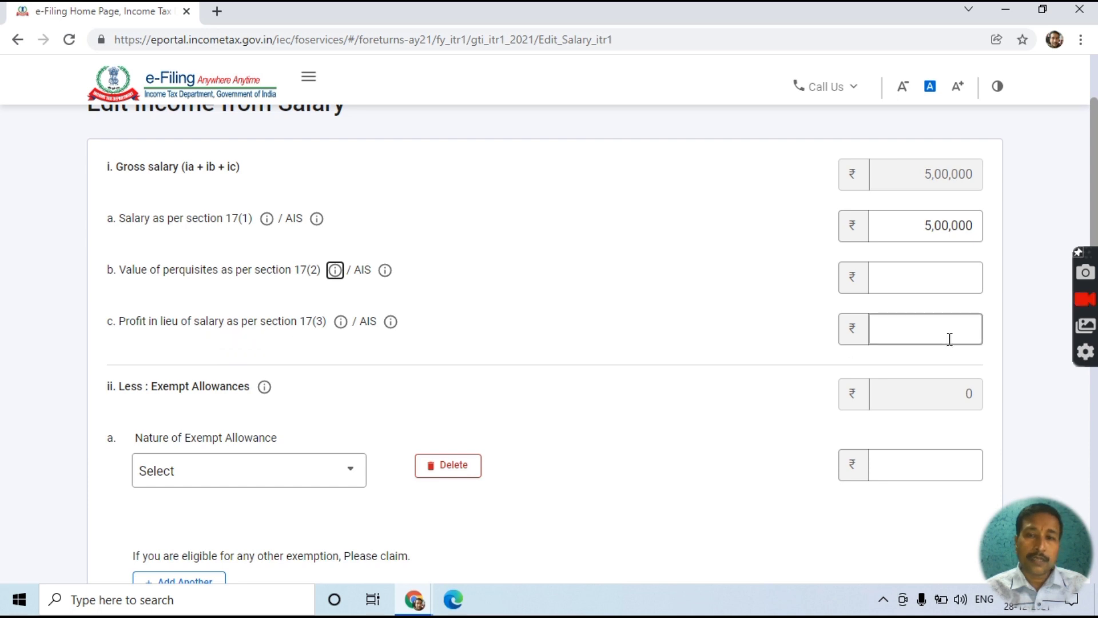
pyautogui.press('Tab')
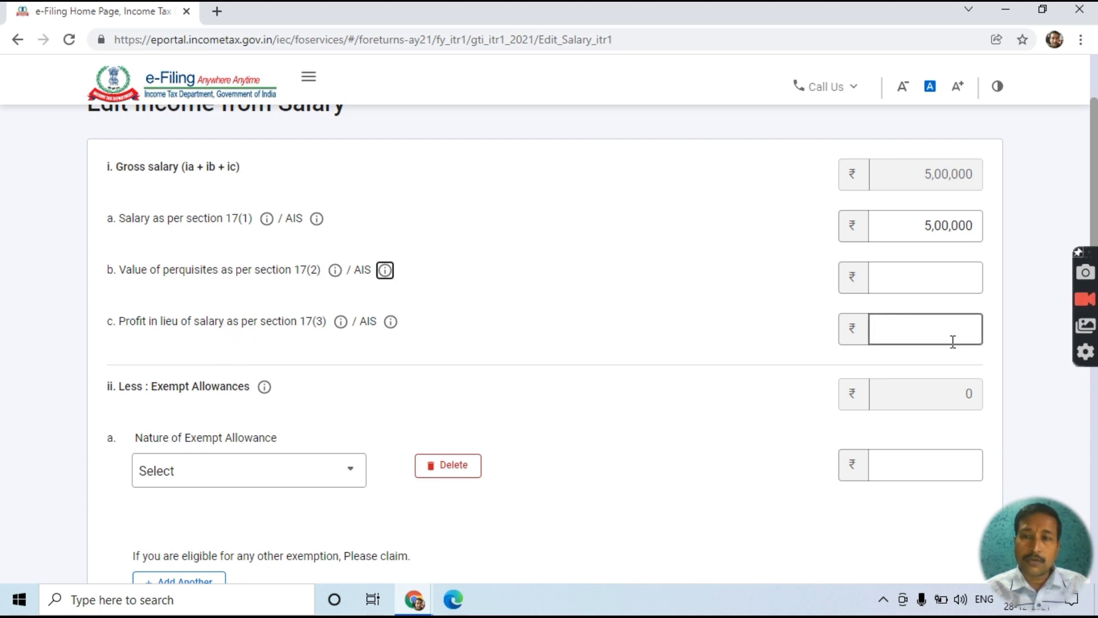
pyautogui.press('Tab')
pyautogui.press('Tab')
pyautogui.press('Tab')
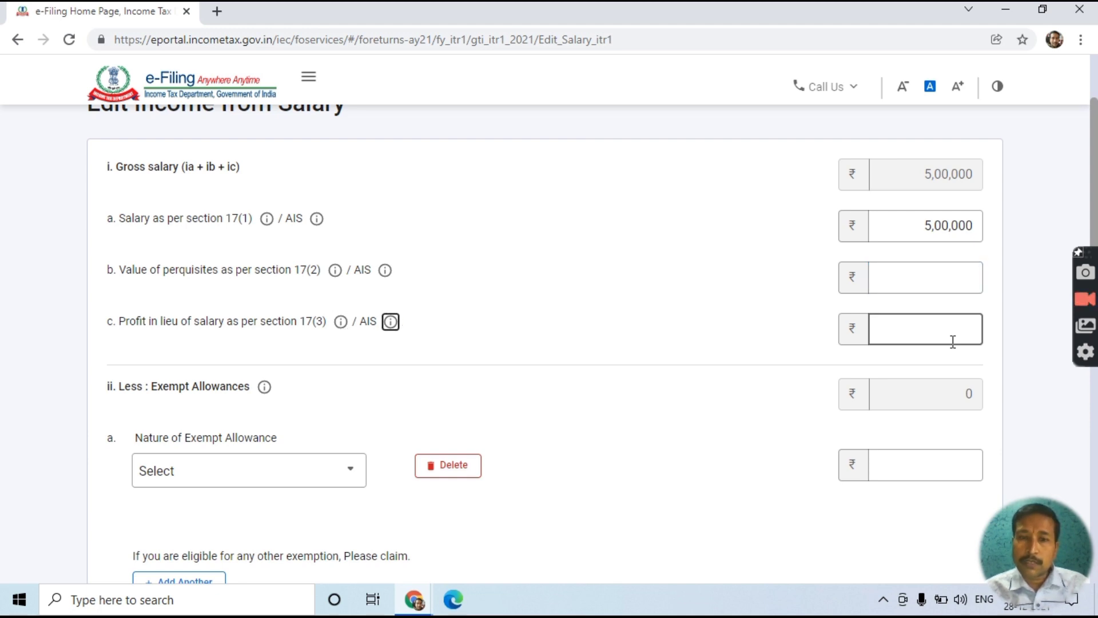
pyautogui.scroll(-5, 621, 380)
pyautogui.scroll(4, 622, 380)
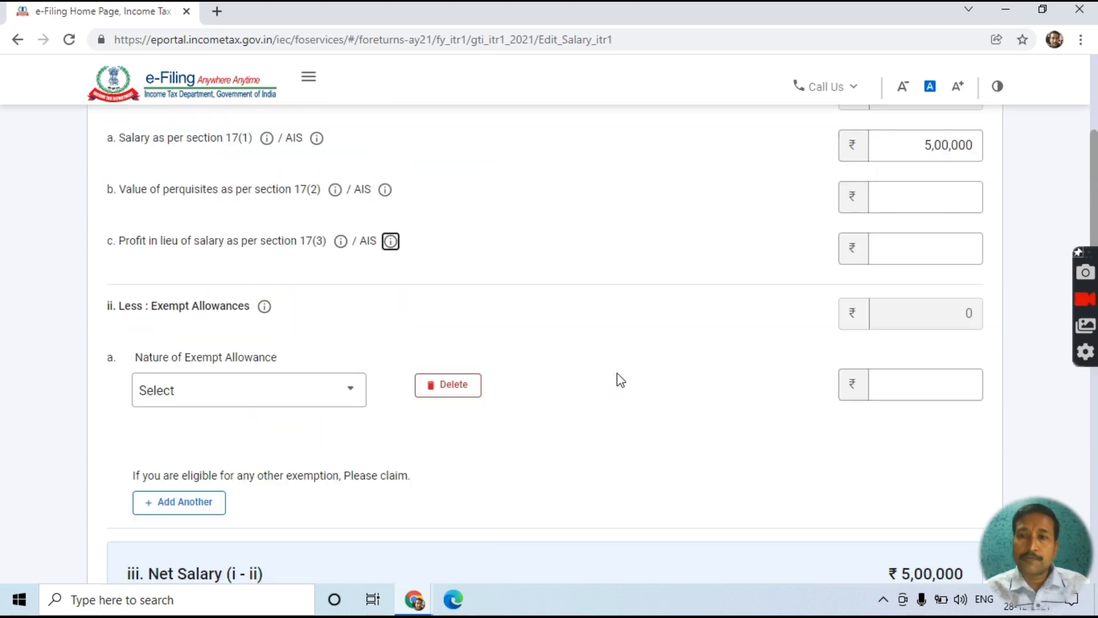
pyautogui.scroll(4, 621, 380)
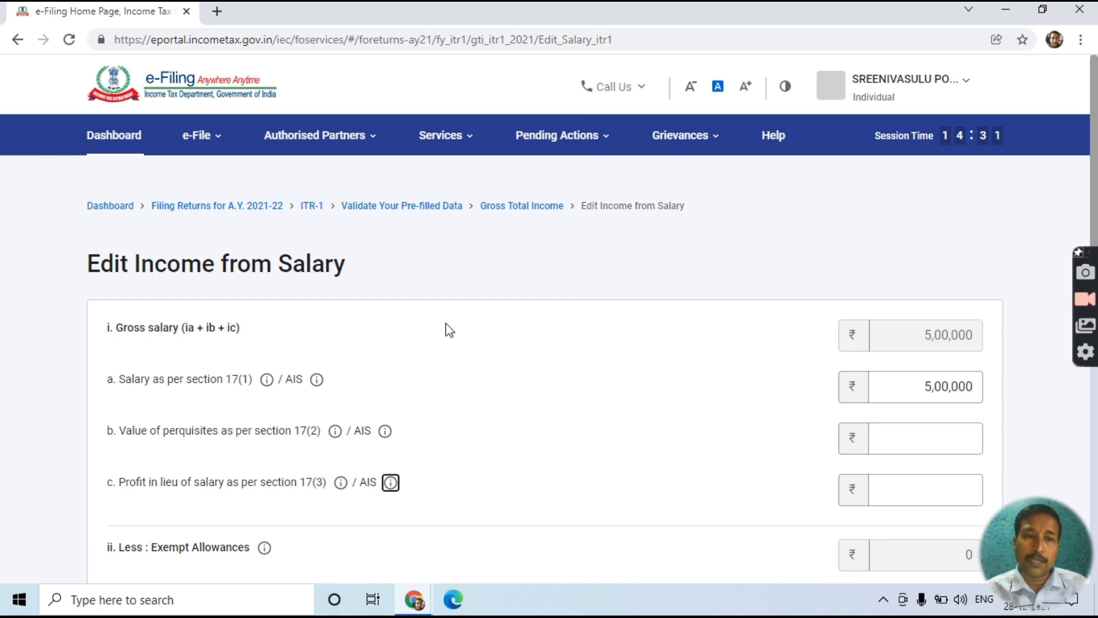
pyautogui.scroll(-5, 864, 360)
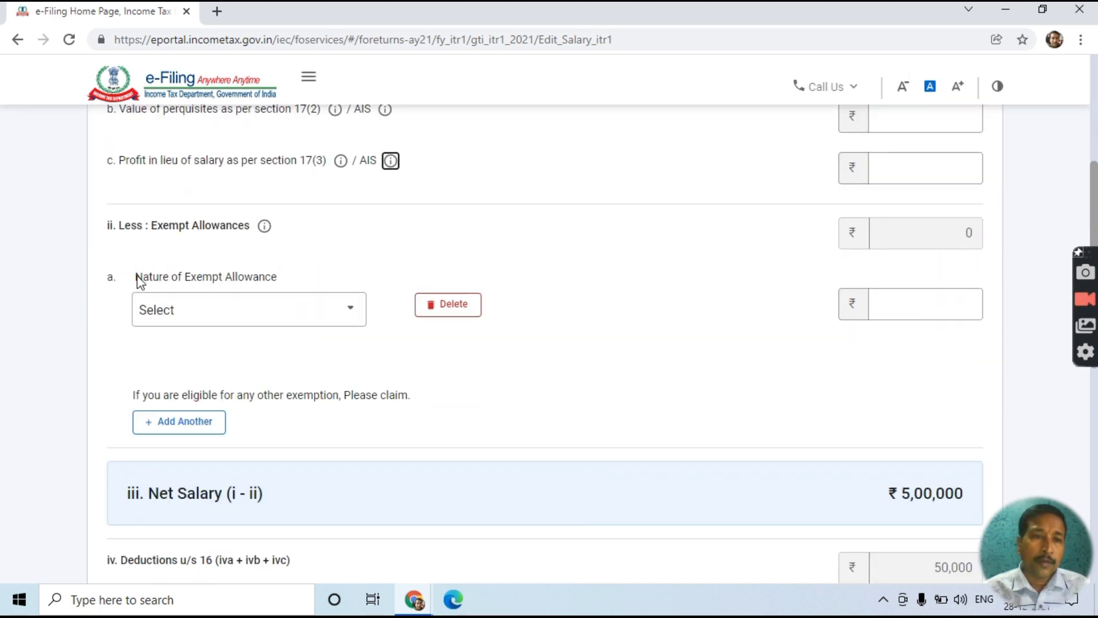
pyautogui.click(350, 320)
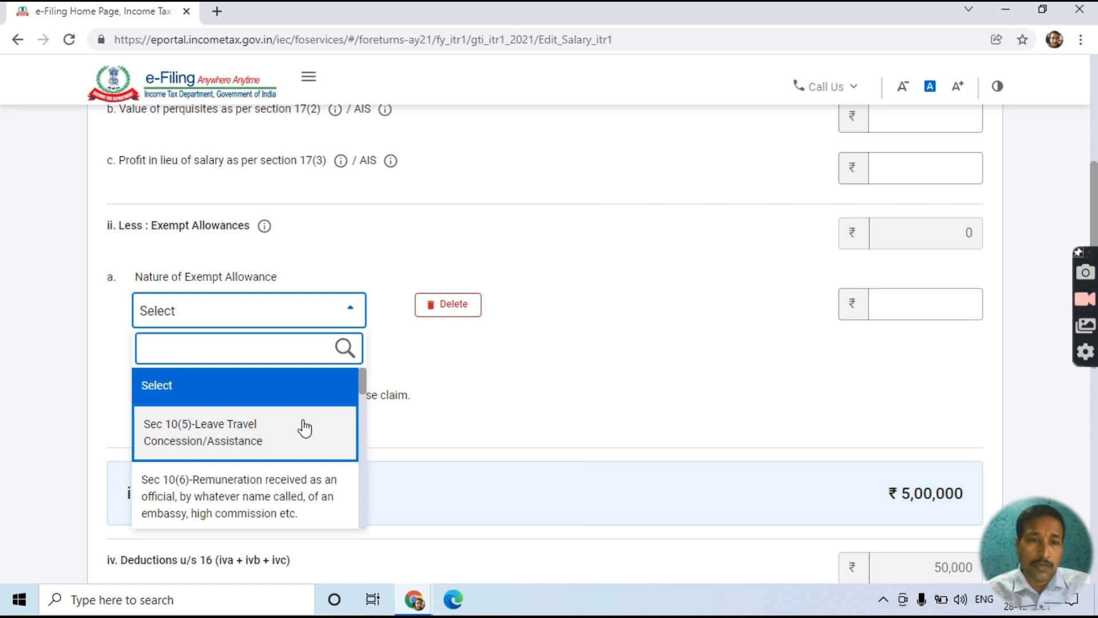
pyautogui.scroll(-1, 304, 428)
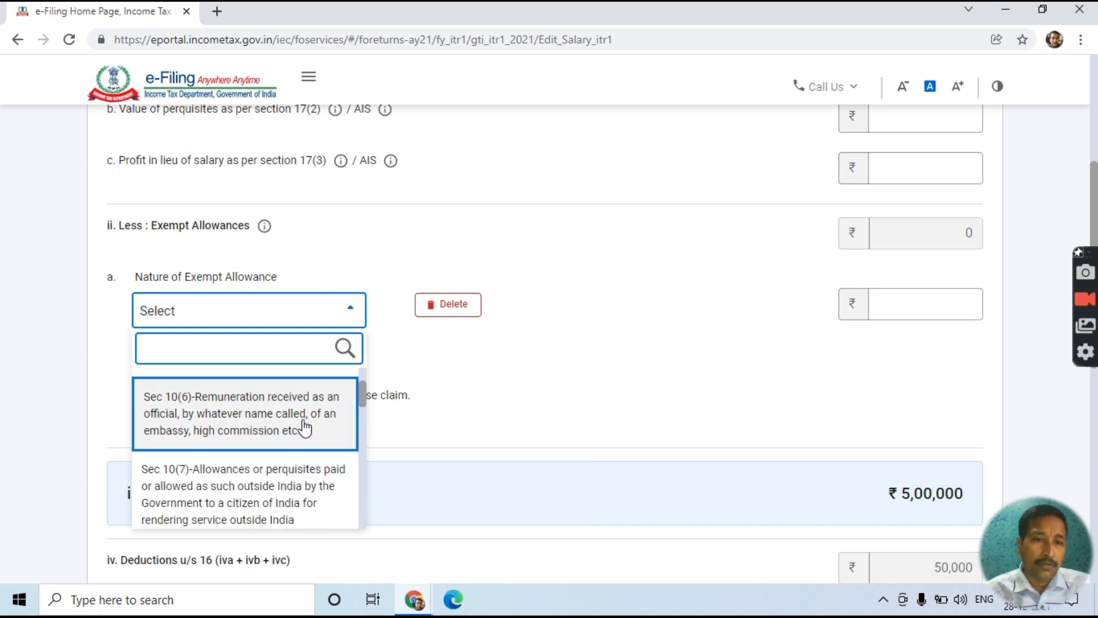
pyautogui.scroll(-1, 305, 428)
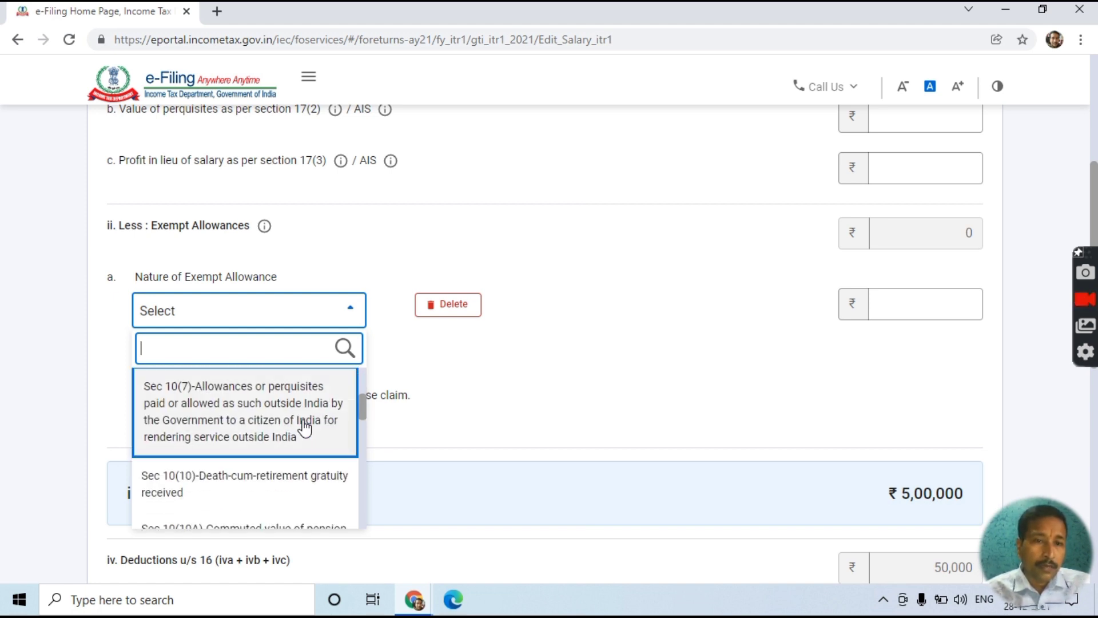
pyautogui.scroll(-1, 304, 427)
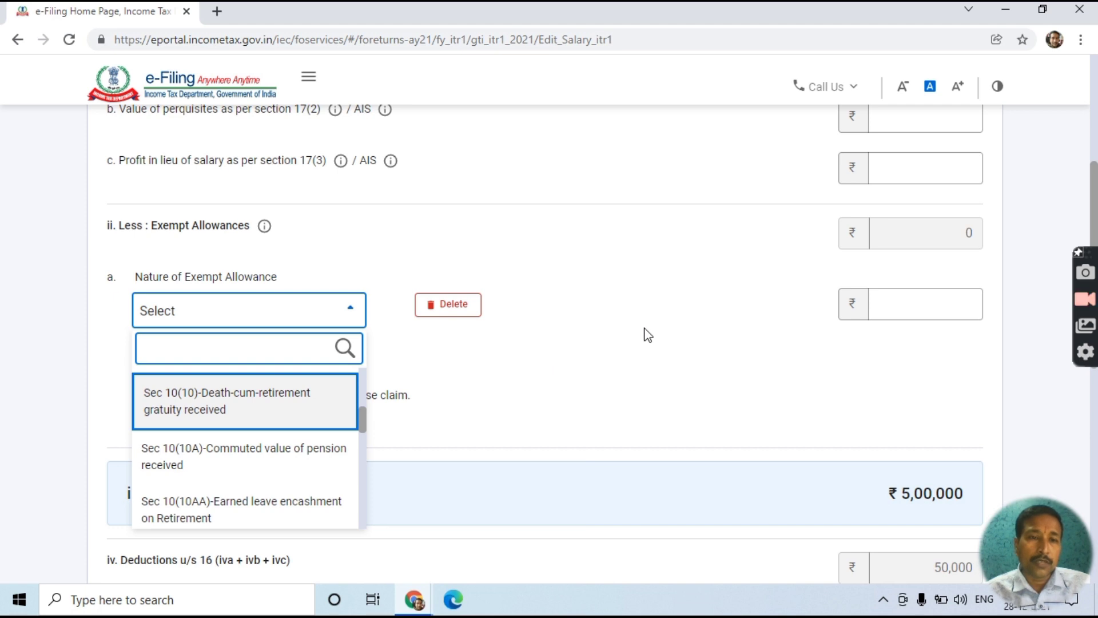
pyautogui.scroll(-4, 723, 321)
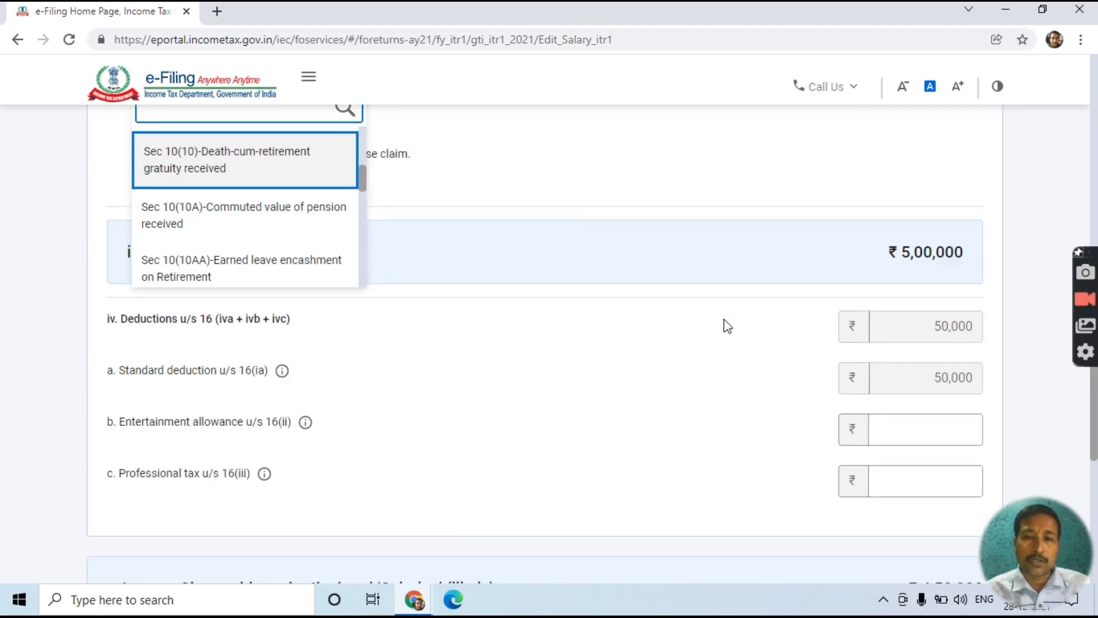
pyautogui.click(578, 267)
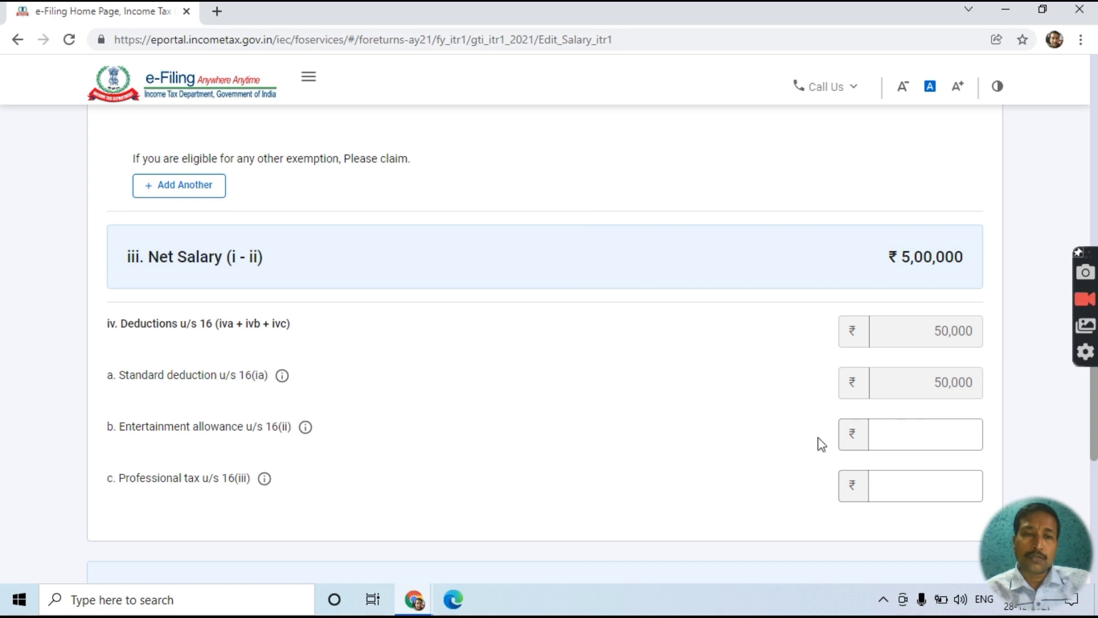
pyautogui.scroll(-2, 503, 446)
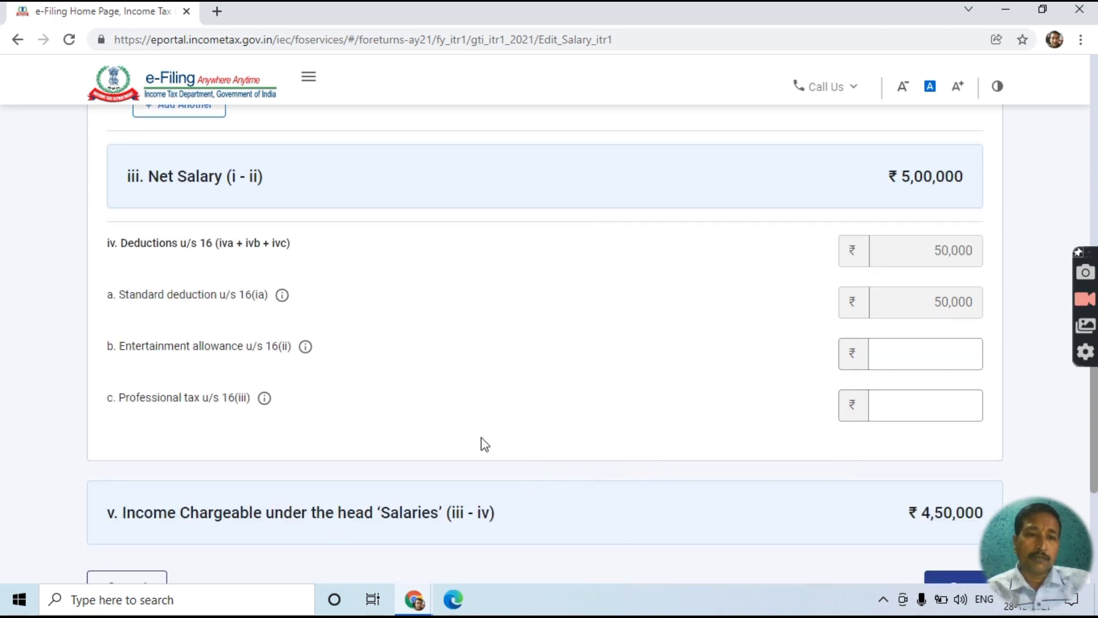
# - Enter ₹2,400 professional tax u/s 16(iii) and save, reducing salary income to ₹4,47,600
pyautogui.click(913, 402)
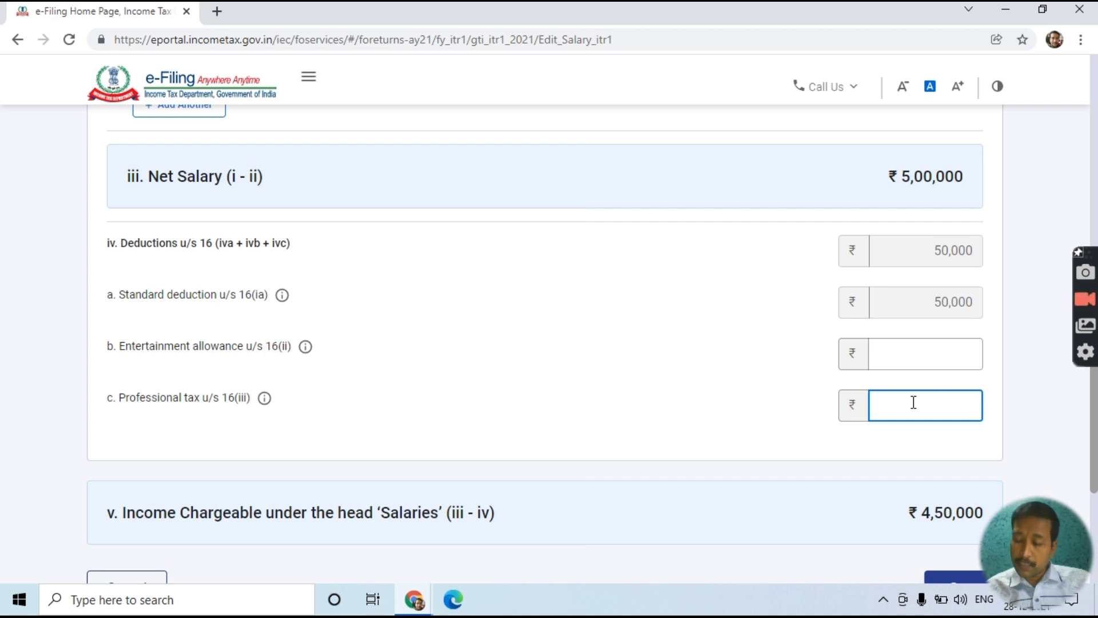
pyautogui.write('2400')
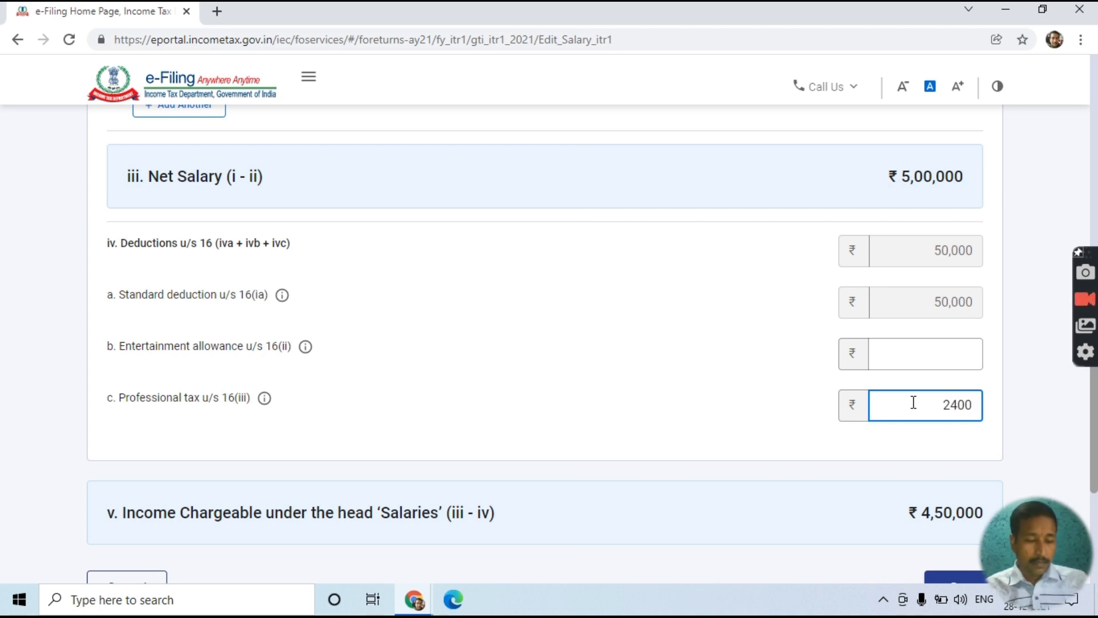
pyautogui.scroll(-2, 896, 434)
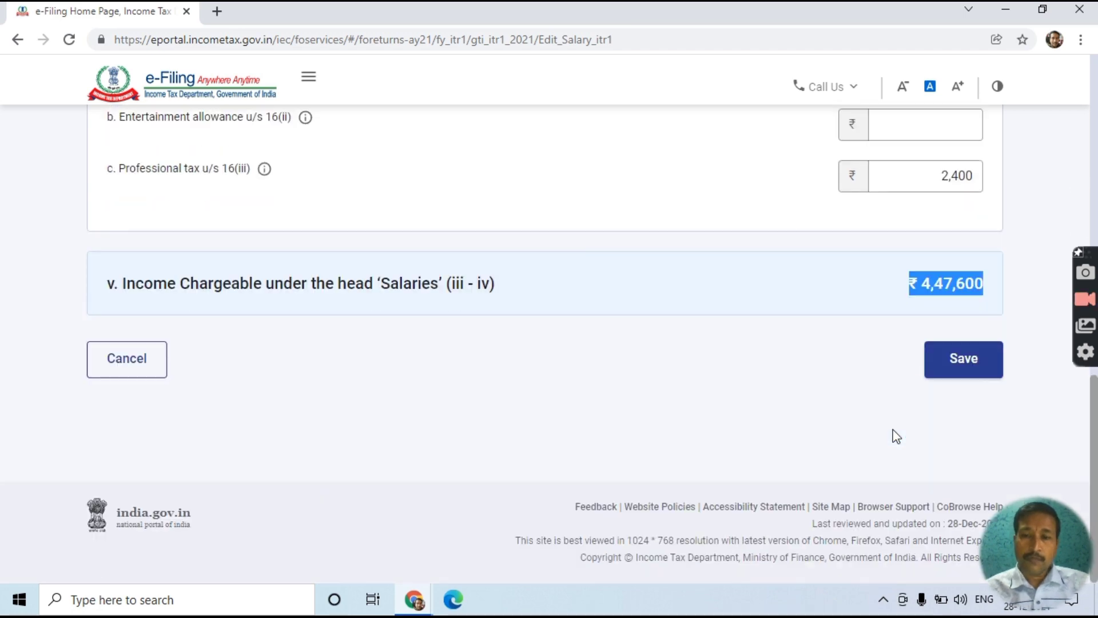
pyautogui.scroll(7, 894, 413)
pyautogui.scroll(4, 893, 412)
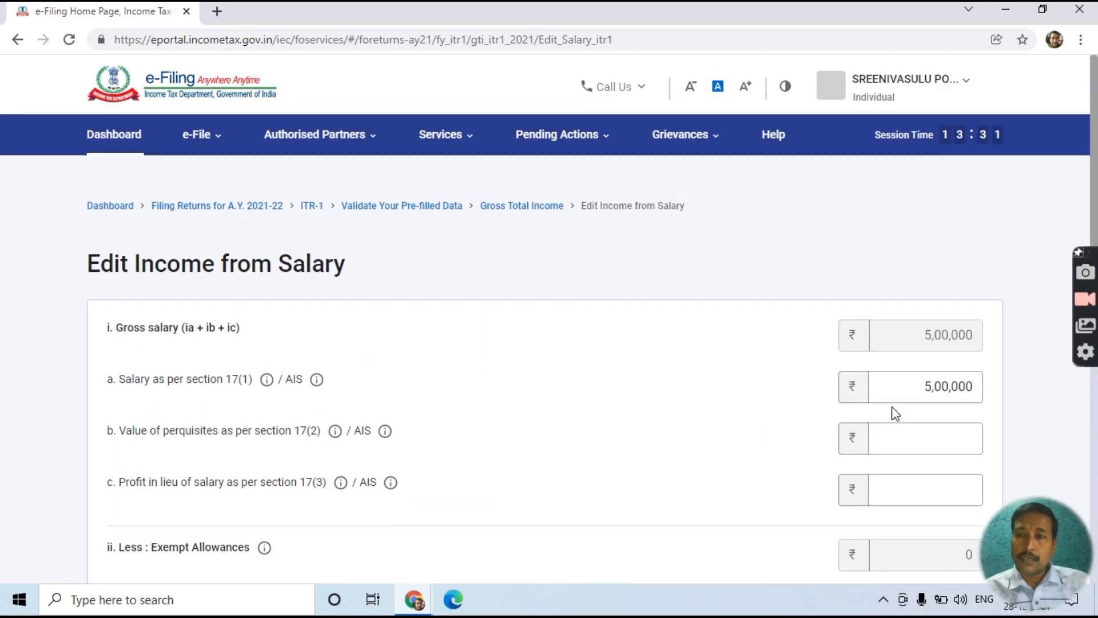
pyautogui.scroll(-3, 892, 414)
pyautogui.scroll(1, 894, 417)
pyautogui.scroll(2, 946, 375)
pyautogui.scroll(-9, 946, 374)
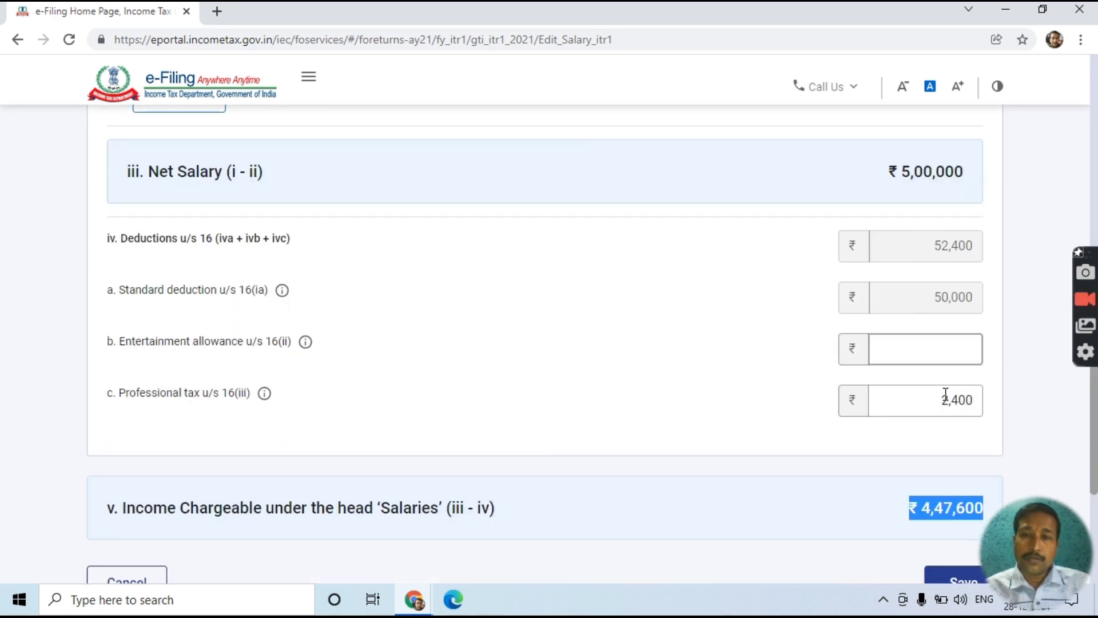
pyautogui.scroll(-4, 947, 408)
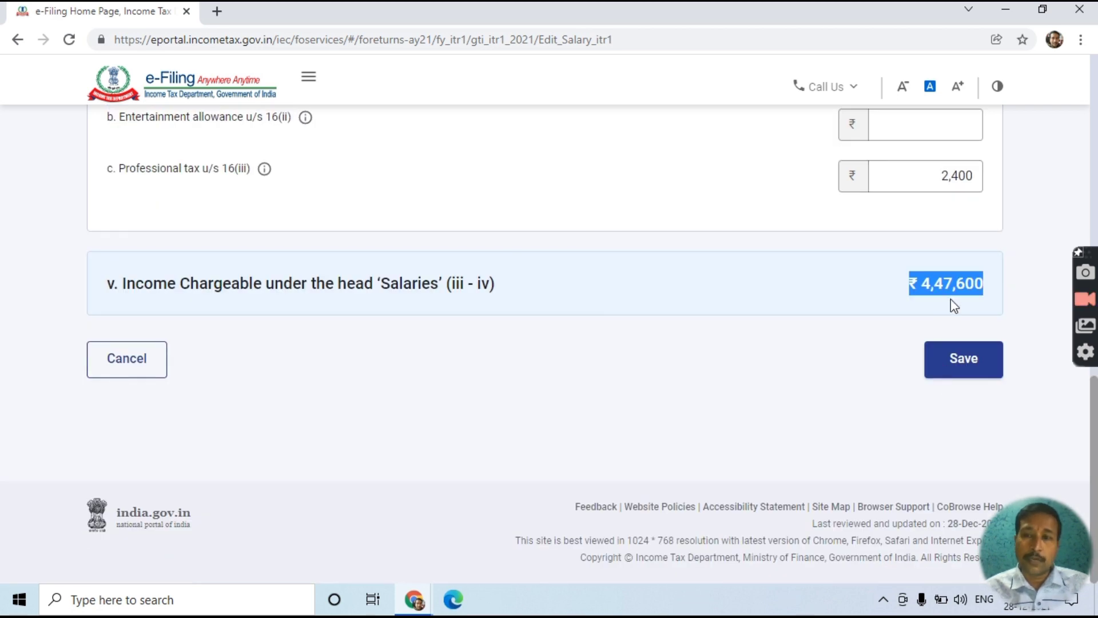
pyautogui.click(954, 366)
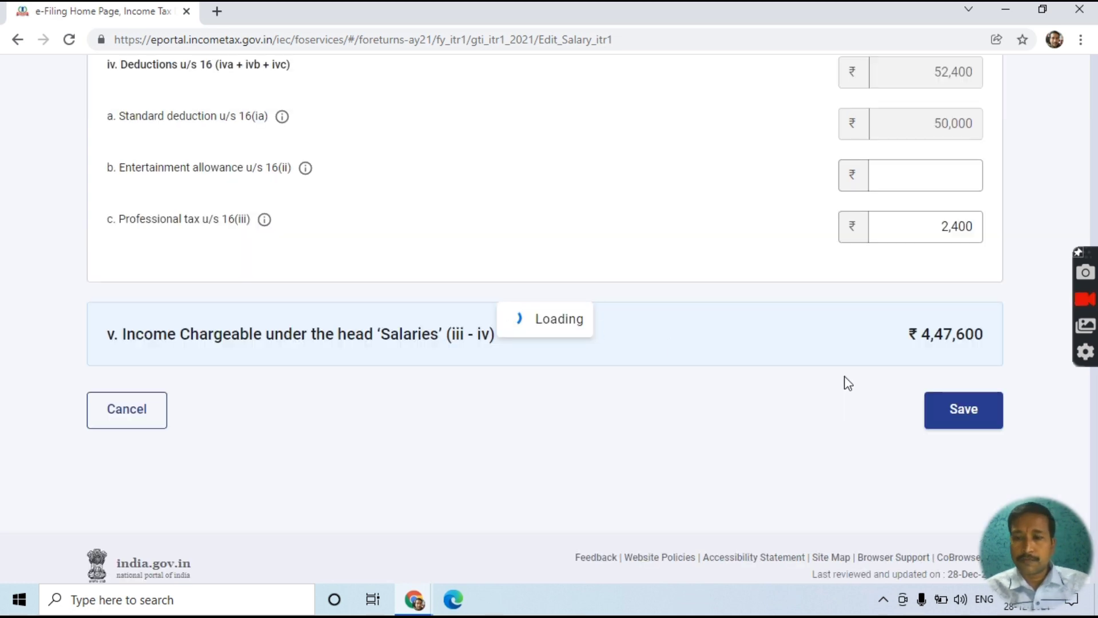
pyautogui.scroll(-5, 723, 335)
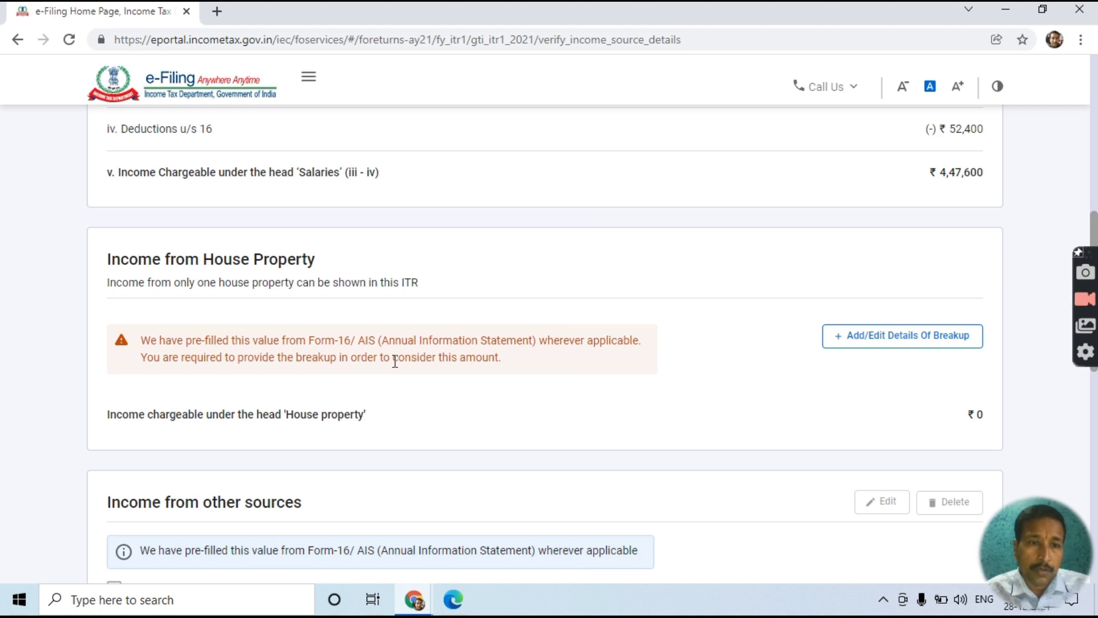
# - Include the ₹164 income-tax-refund interest and confirm Gross Total Income of ₹4,47,764
pyautogui.scroll(-7, 395, 361)
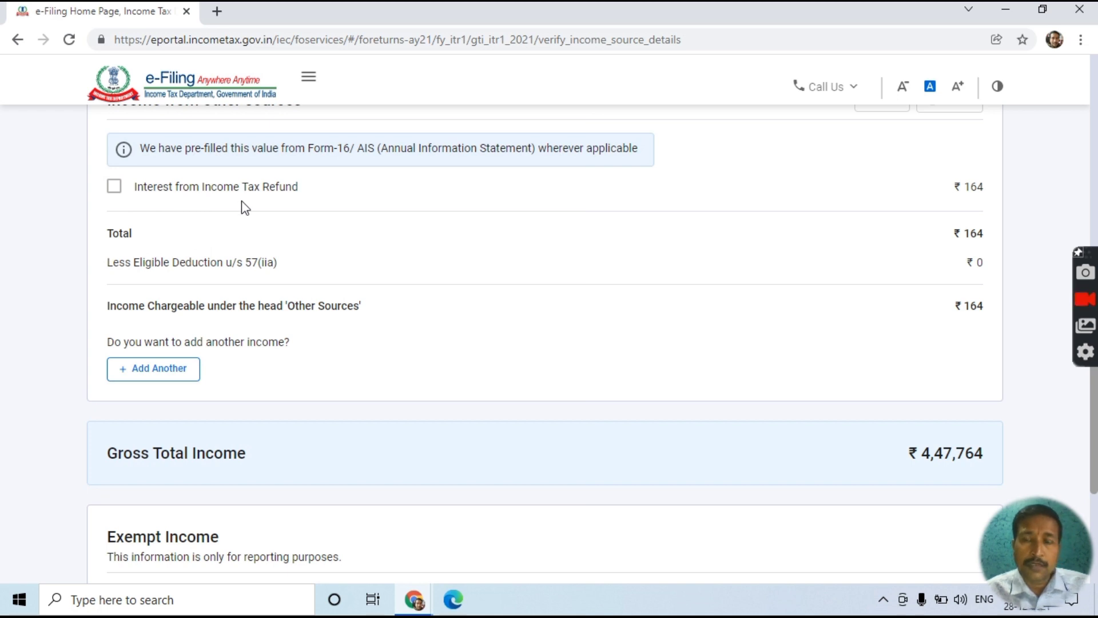
pyautogui.click(112, 194)
pyautogui.scroll(-3, 226, 326)
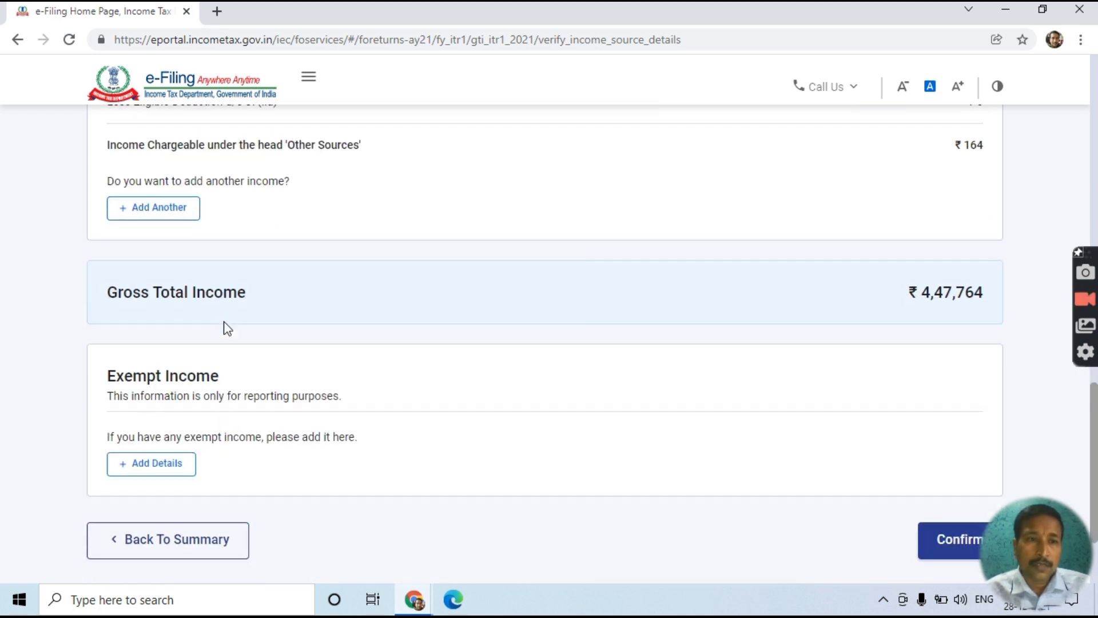
pyautogui.scroll(3, 801, 326)
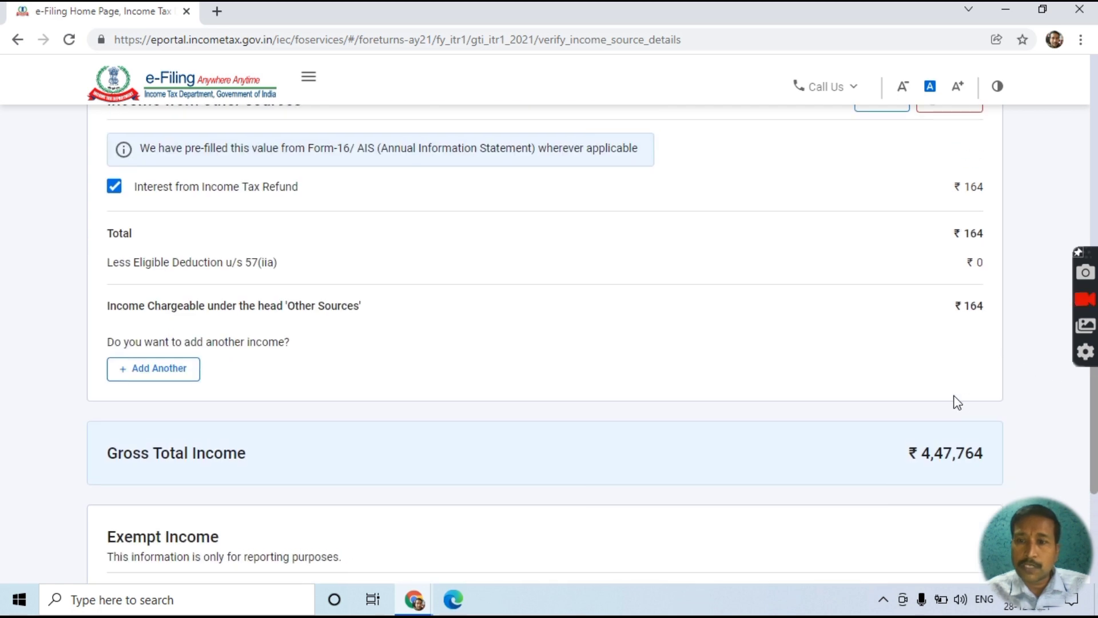
pyautogui.click(116, 188)
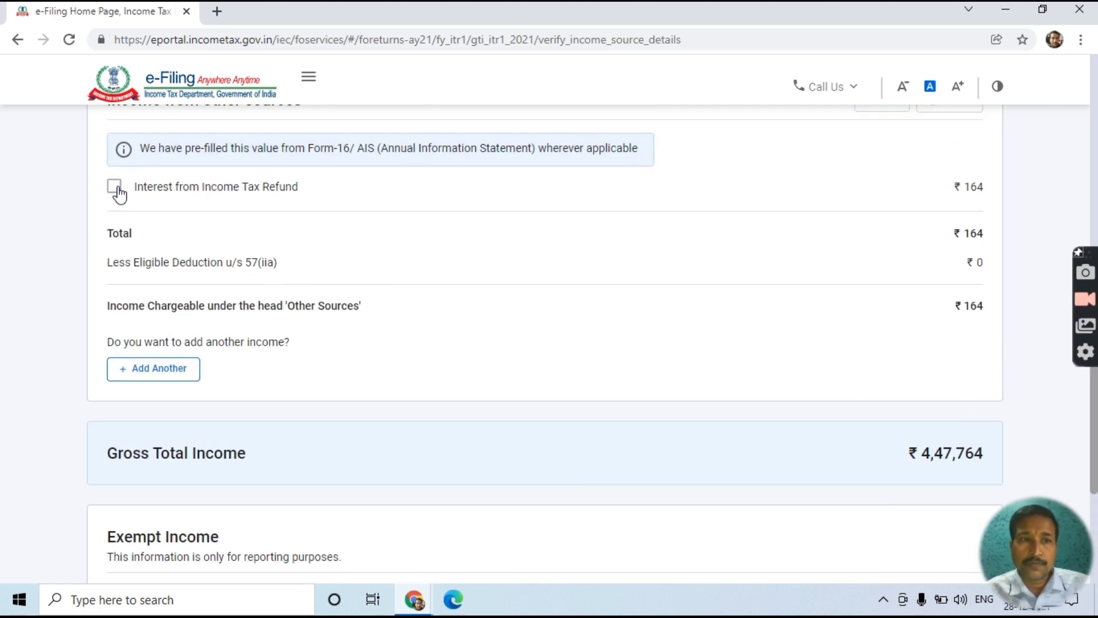
pyautogui.click(116, 189)
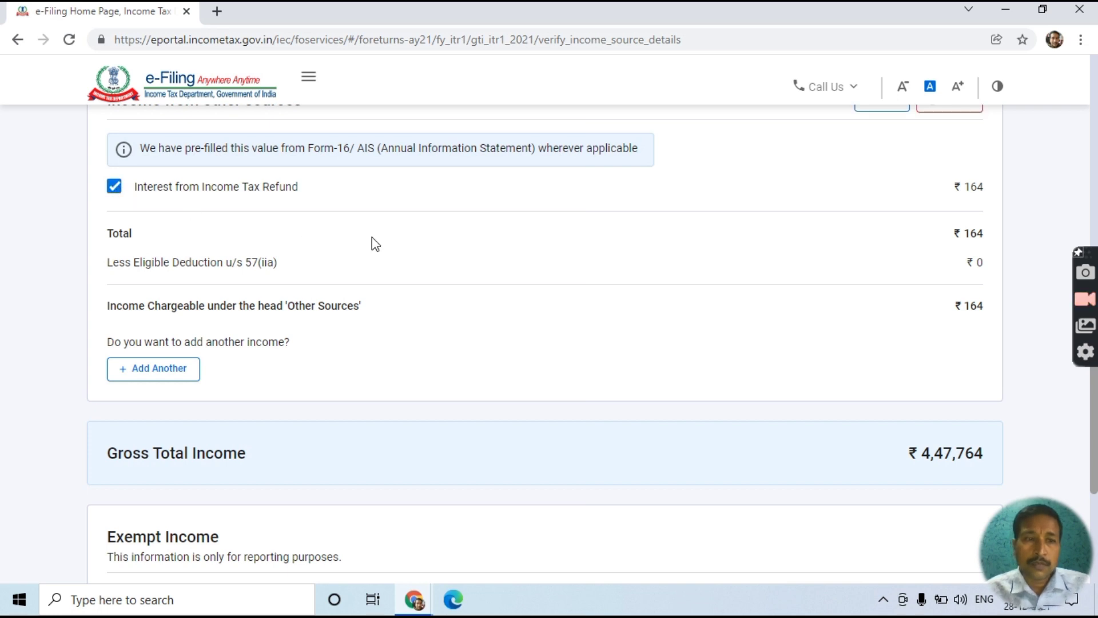
pyautogui.scroll(-5, 372, 242)
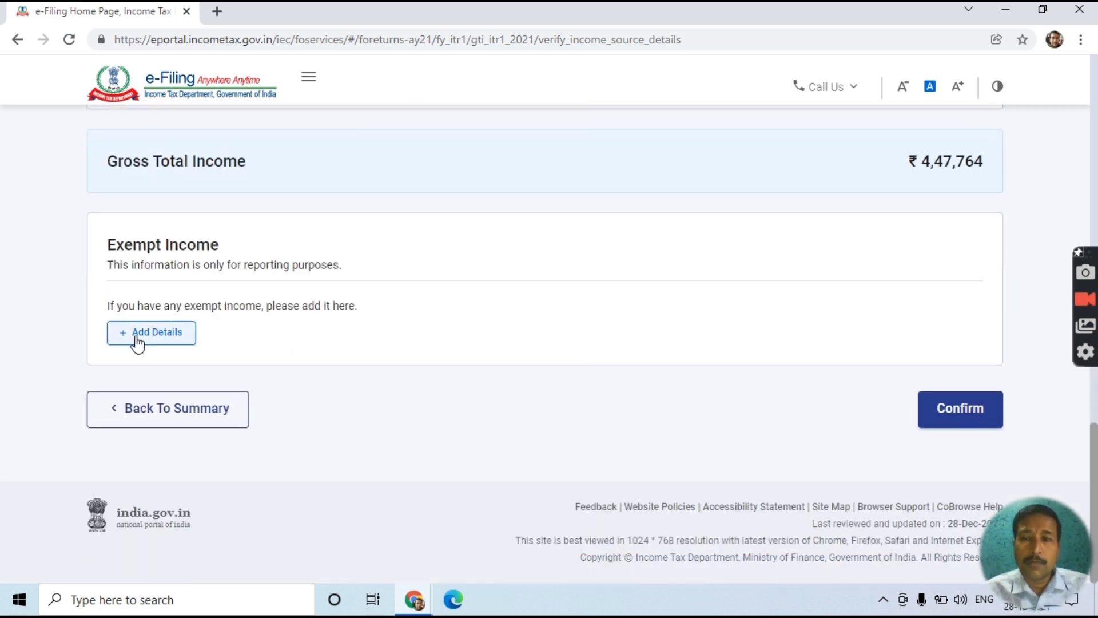
pyautogui.click(979, 417)
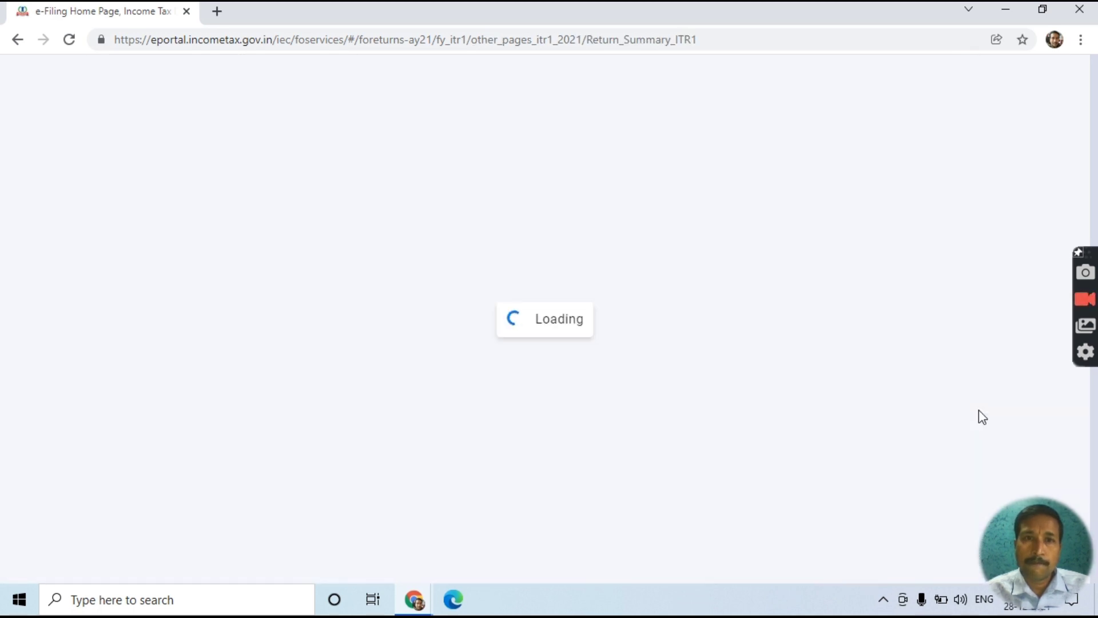
# - Go from the Return Summary's Total Deductions row to the Deduction page
pyautogui.scroll(-4, 982, 417)
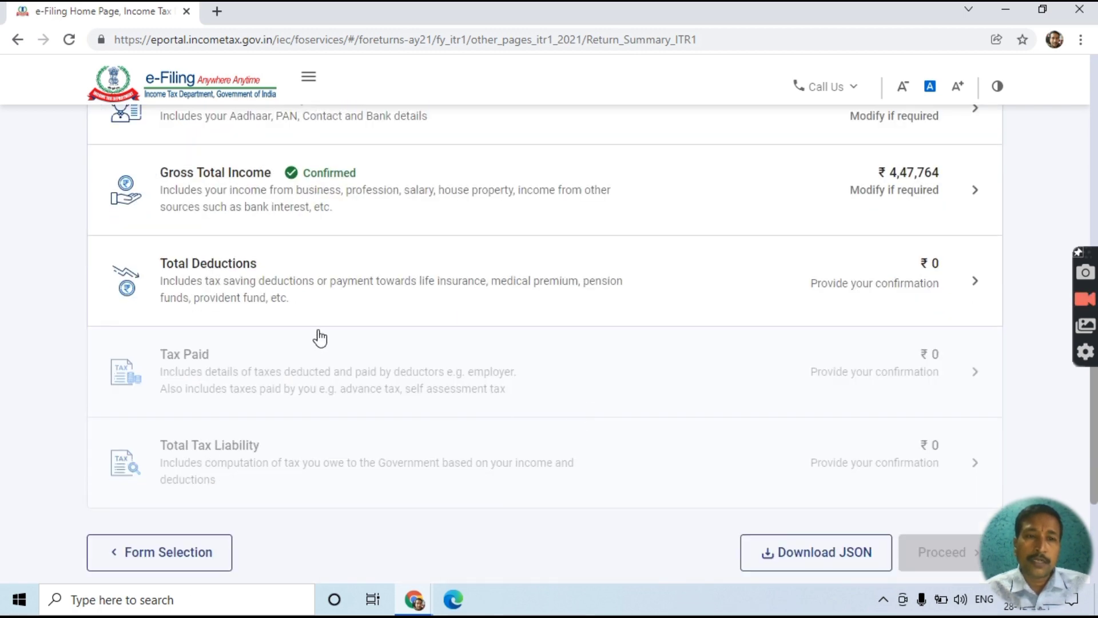
pyautogui.click(918, 294)
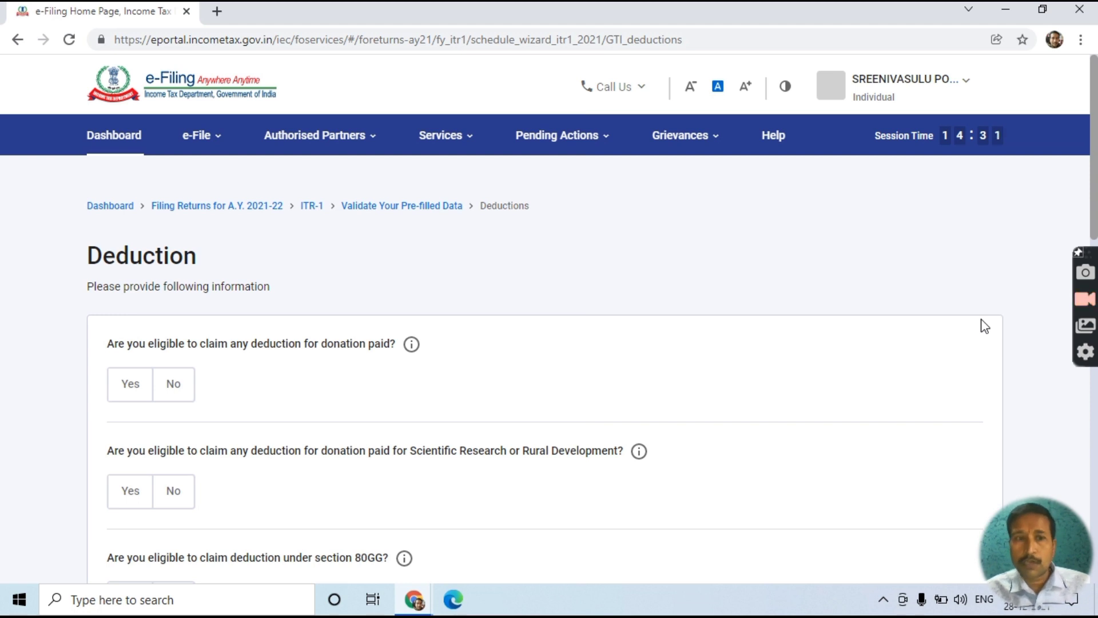
# - Answer No to the donation deduction question
pyautogui.scroll(-3, 983, 357)
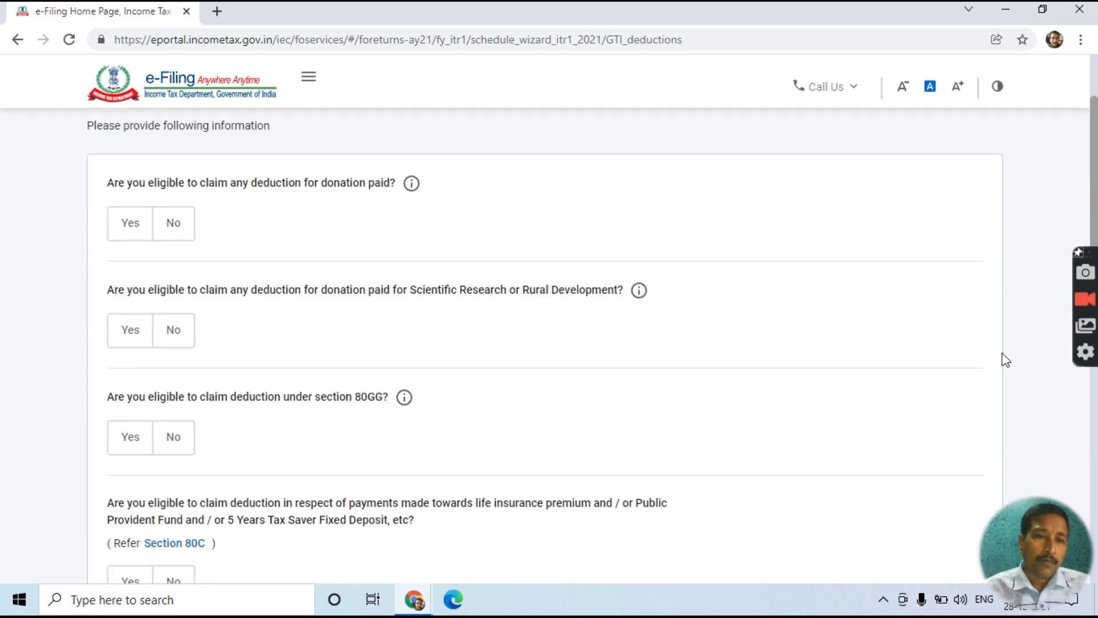
pyautogui.scroll(3, 454, 326)
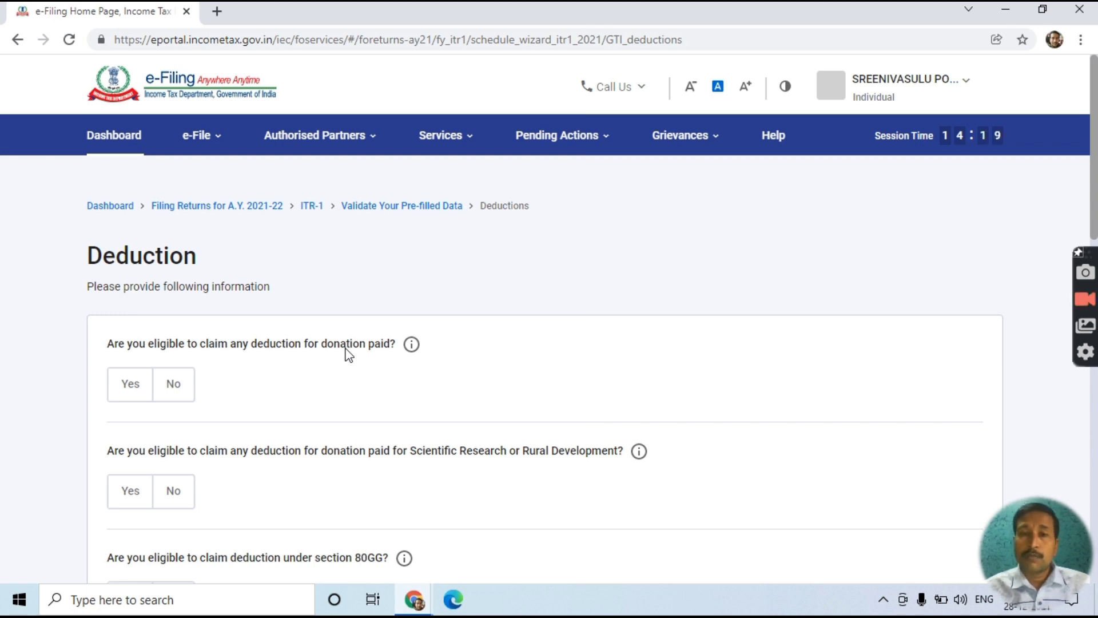
pyautogui.click(125, 396)
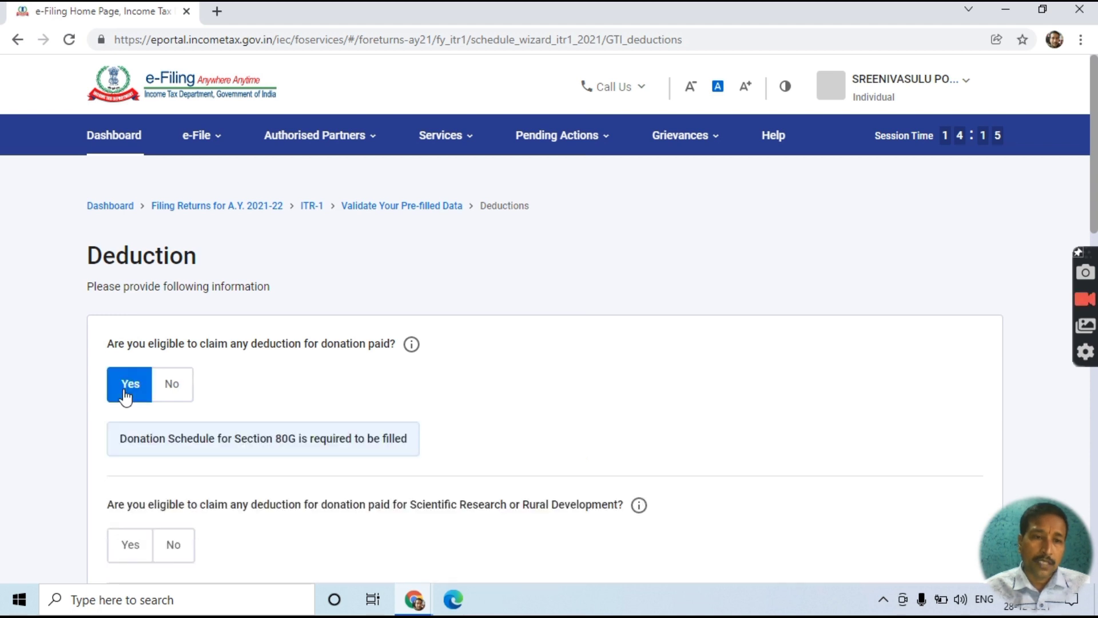
pyautogui.scroll(-3, 171, 372)
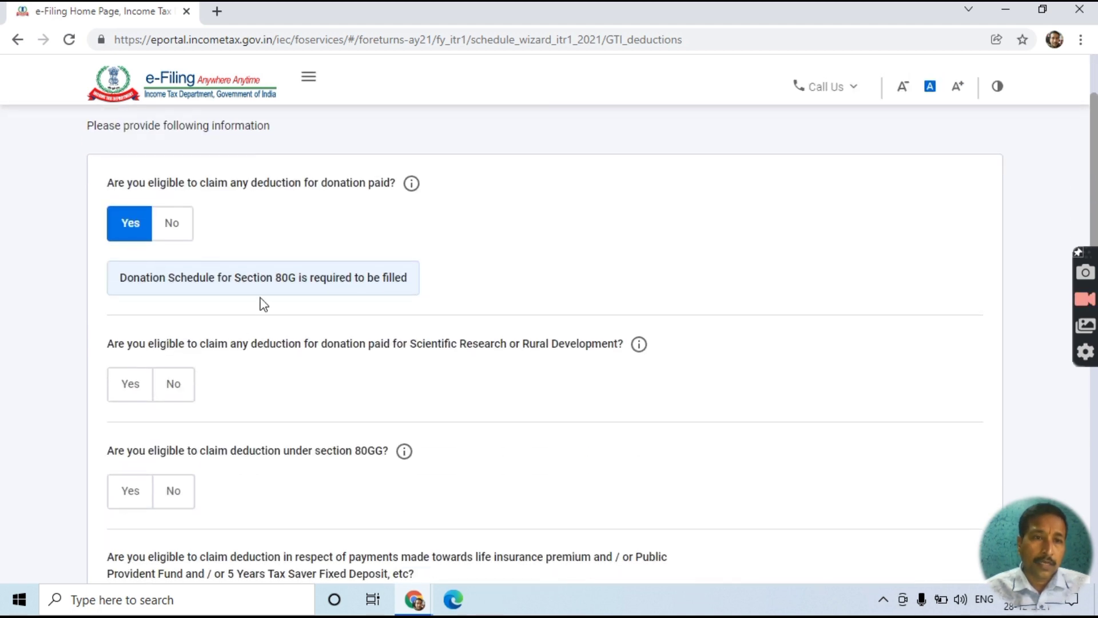
pyautogui.click(183, 231)
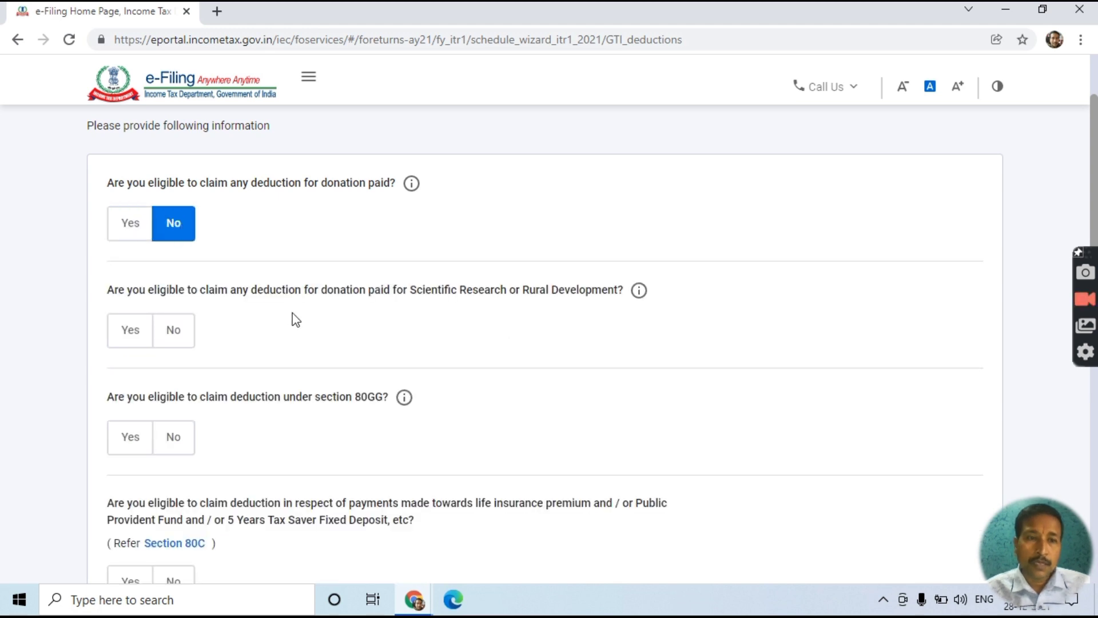
pyautogui.scroll(-4, 231, 239)
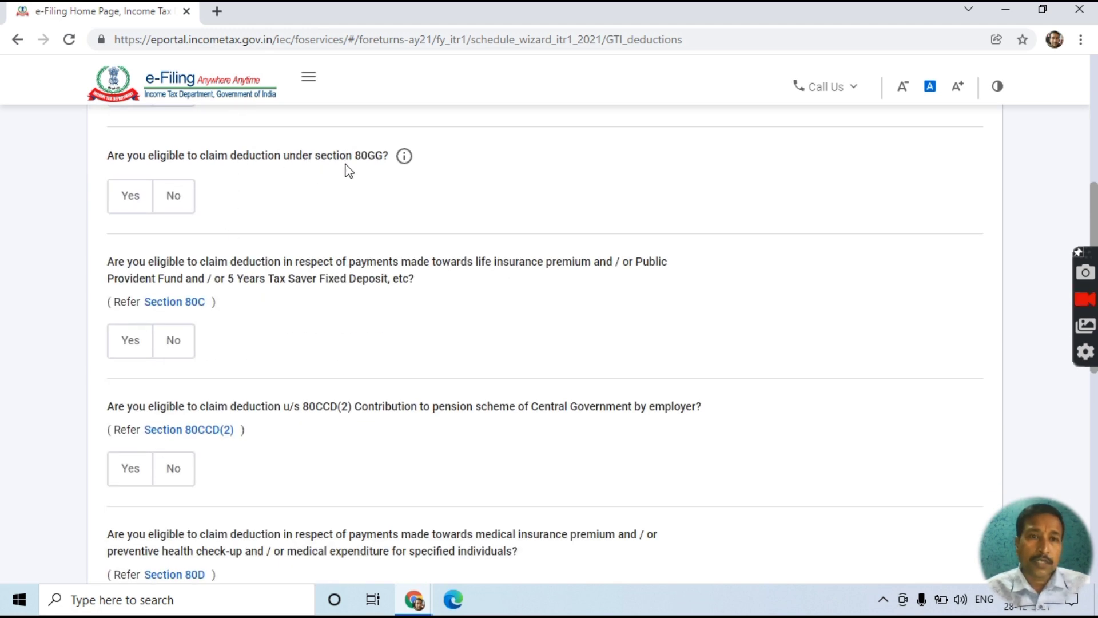
# - Claim a ₹2,000 deduction under section 80GG
pyautogui.click(122, 203)
pyautogui.click(176, 273)
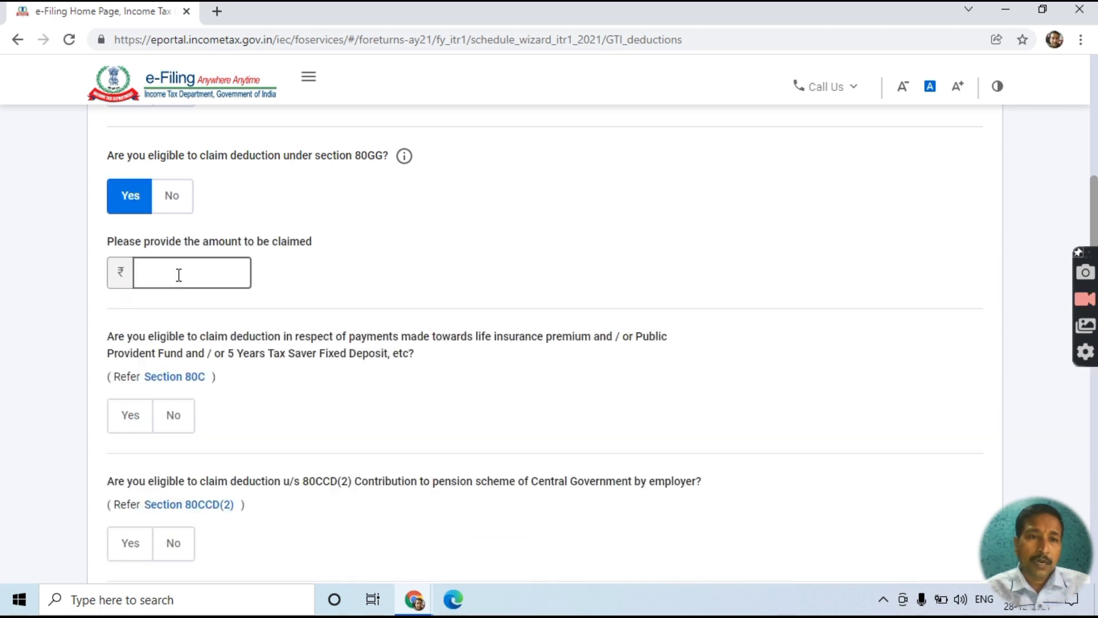
pyautogui.write('2000')
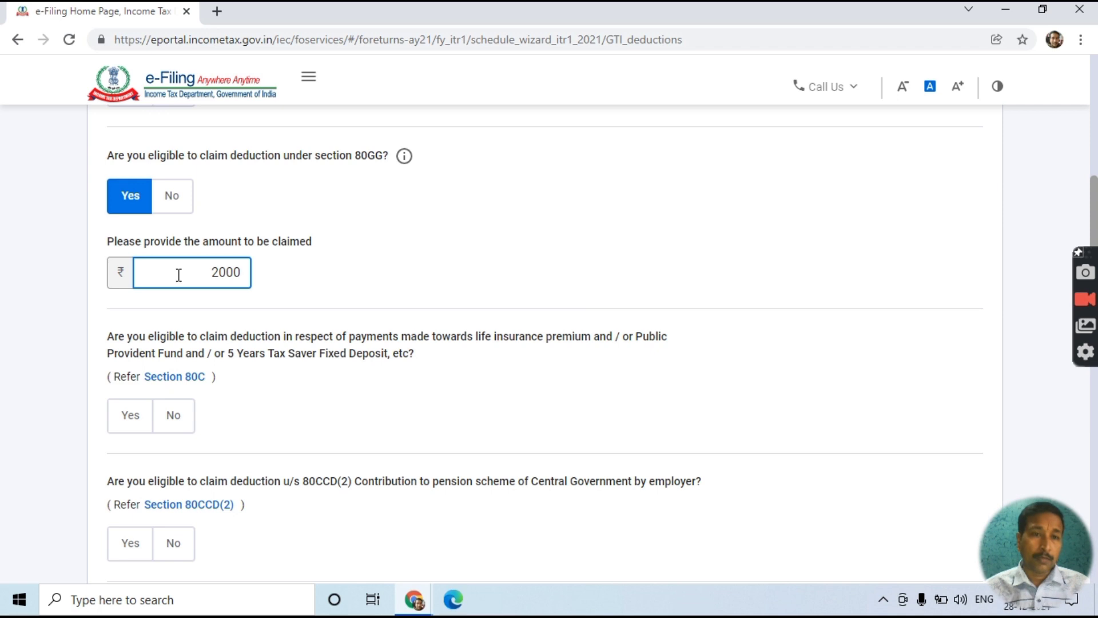
pyautogui.press('Tab')
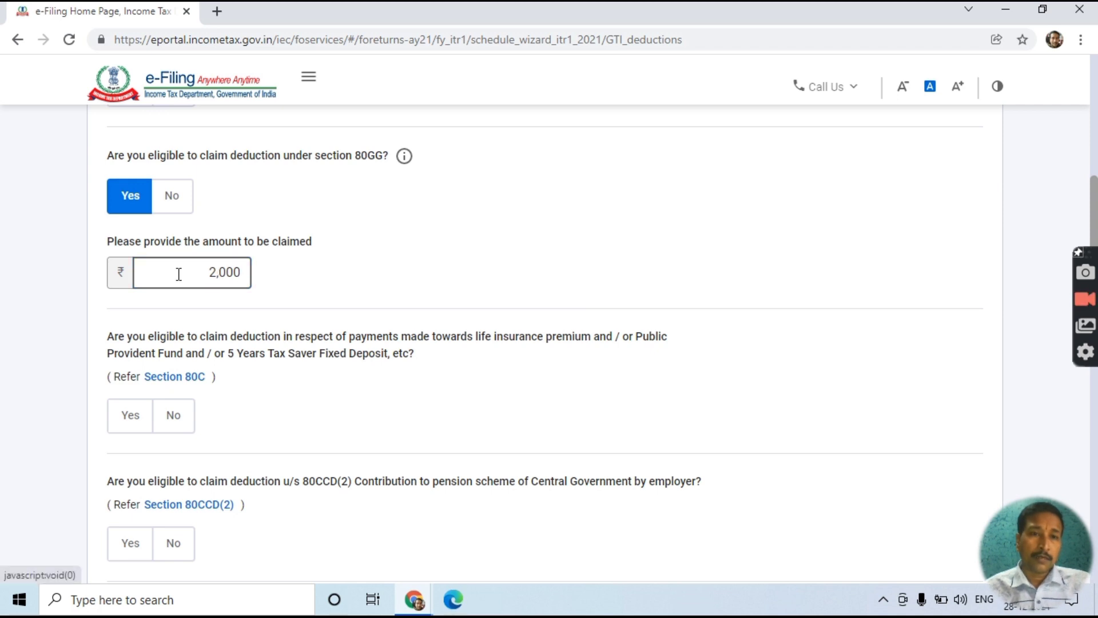
pyautogui.scroll(-4, 245, 333)
pyautogui.scroll(3, 246, 331)
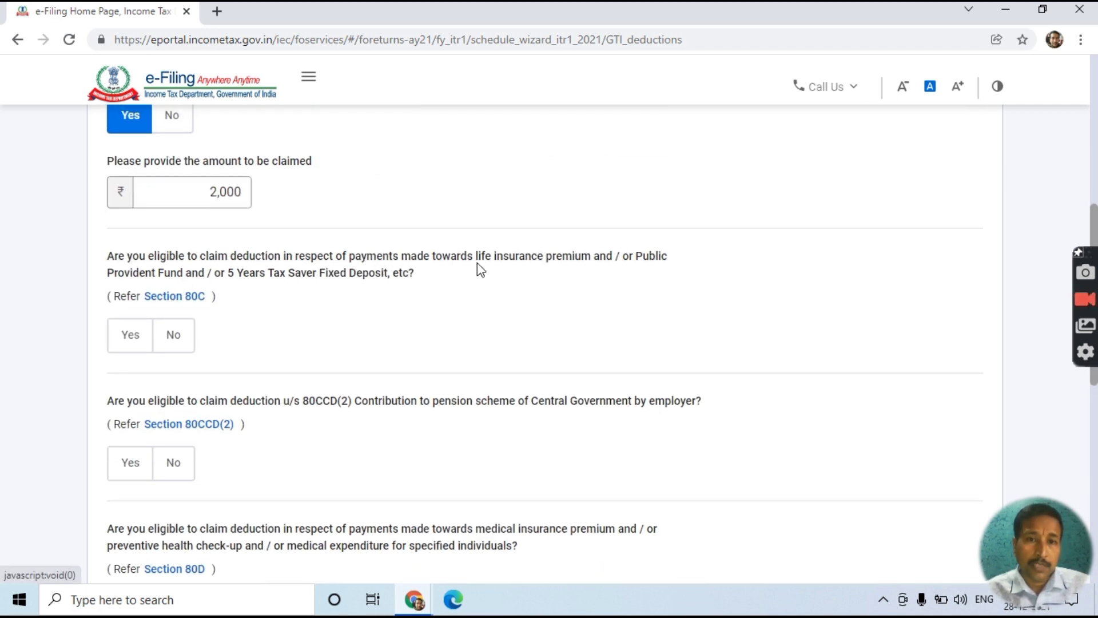
# - Claim ₹1,50,000 under section 80C
pyautogui.click(121, 342)
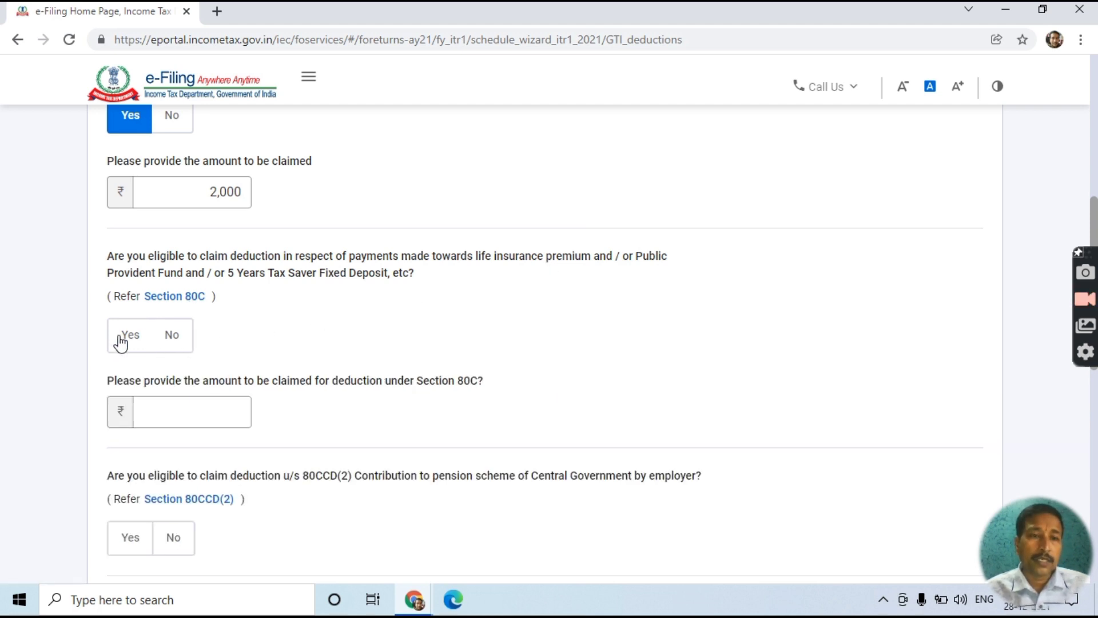
pyautogui.click(167, 419)
pyautogui.click(168, 419)
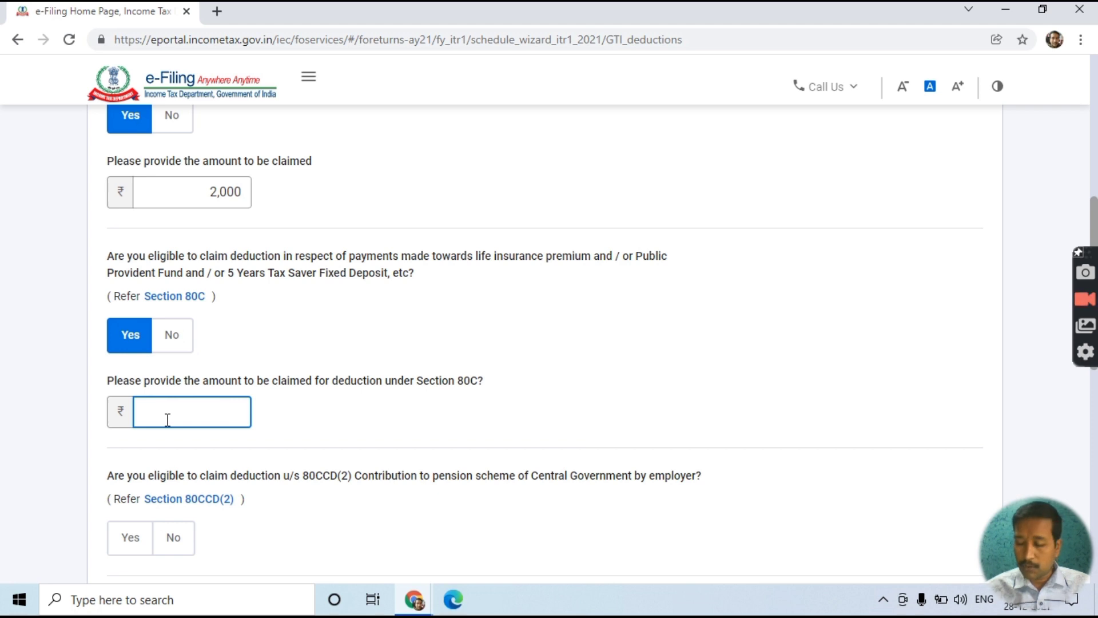
pyautogui.write('150000')
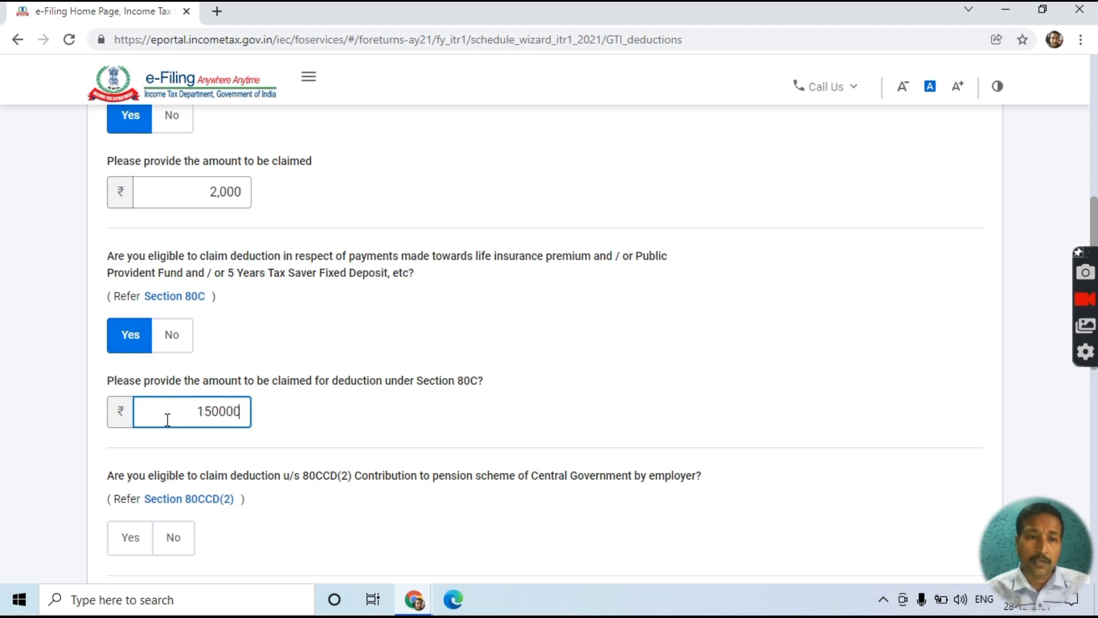
pyautogui.press('Tab')
pyautogui.scroll(-3, 166, 417)
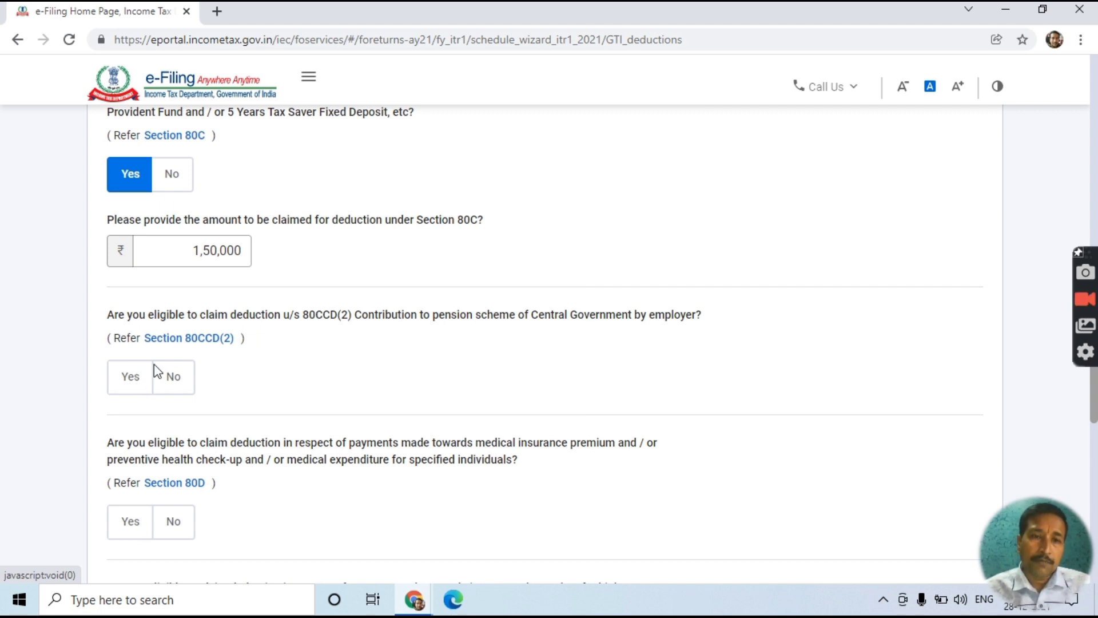
# - Claim ₹50,000 employer pension contribution under section 80CCD(2)
pyautogui.click(128, 381)
pyautogui.click(166, 455)
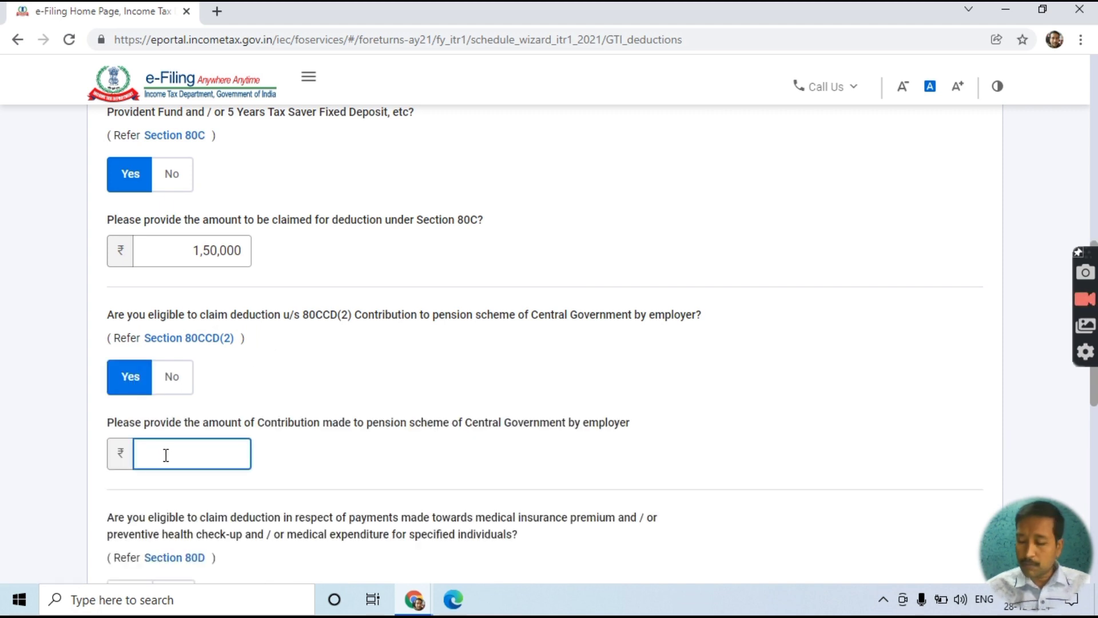
pyautogui.write('50000')
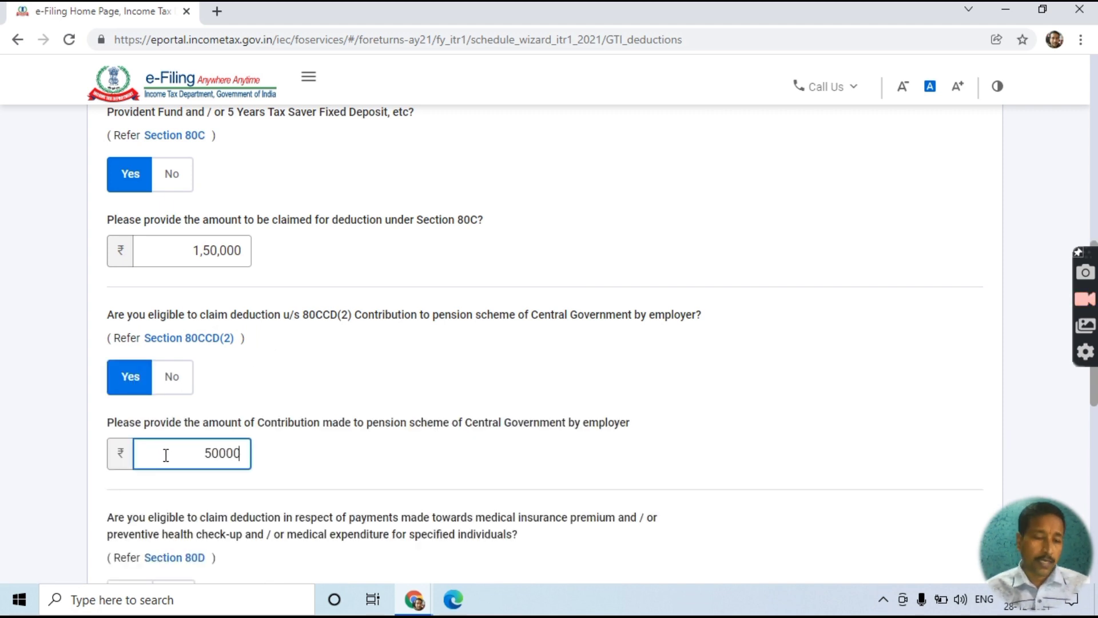
pyautogui.press('Tab')
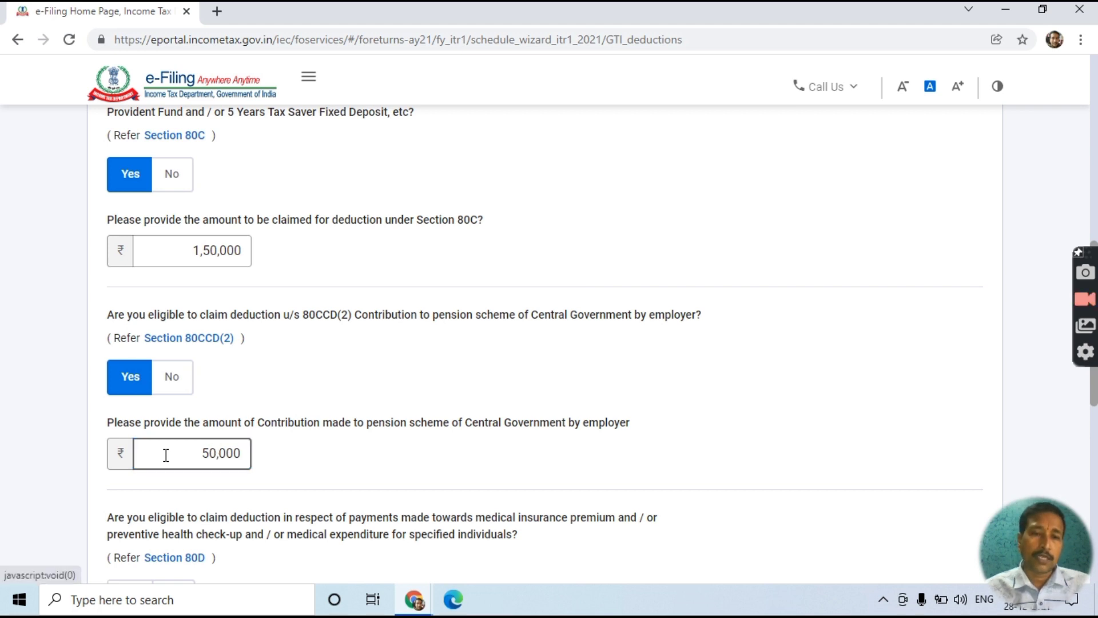
pyautogui.scroll(-5, 166, 455)
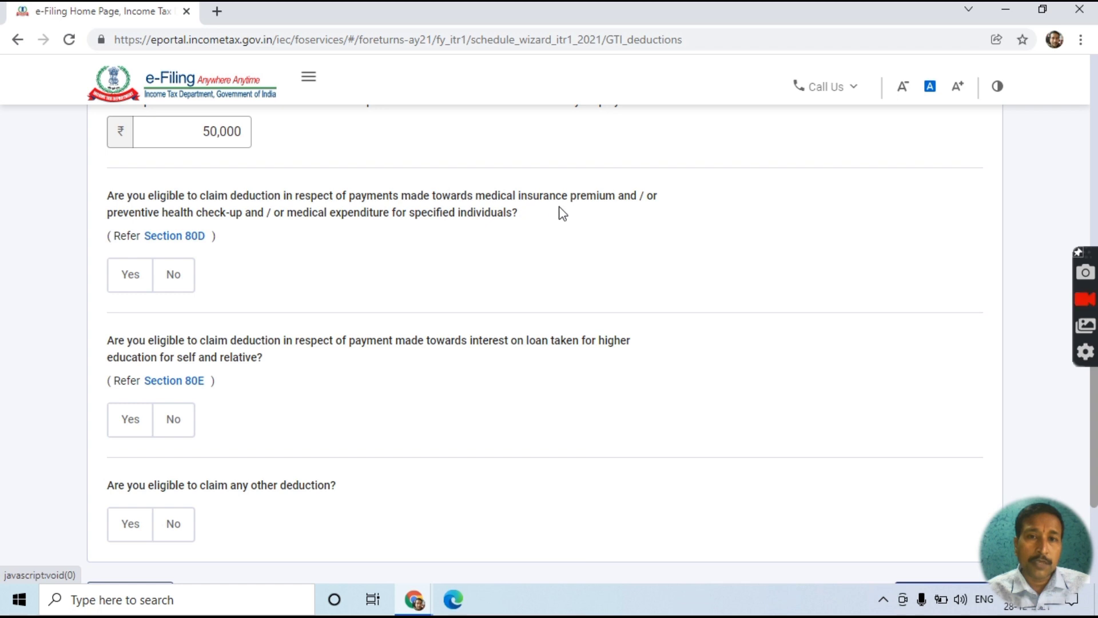
# - Try the 80D answer options and dismiss the Section 80D reference redirect popup
pyautogui.click(130, 281)
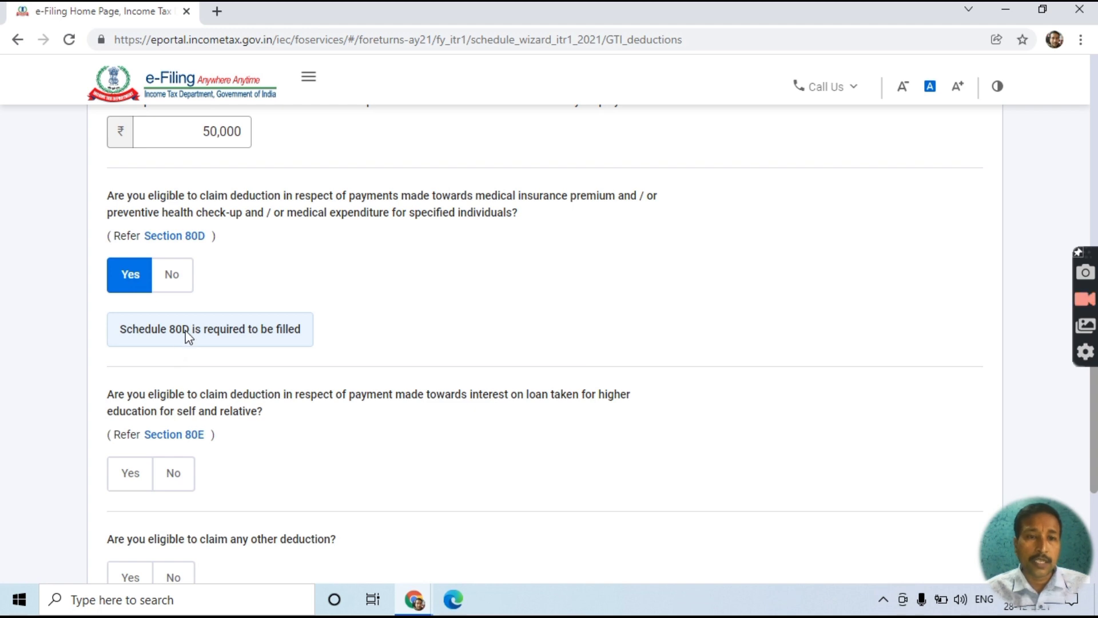
pyautogui.click(174, 279)
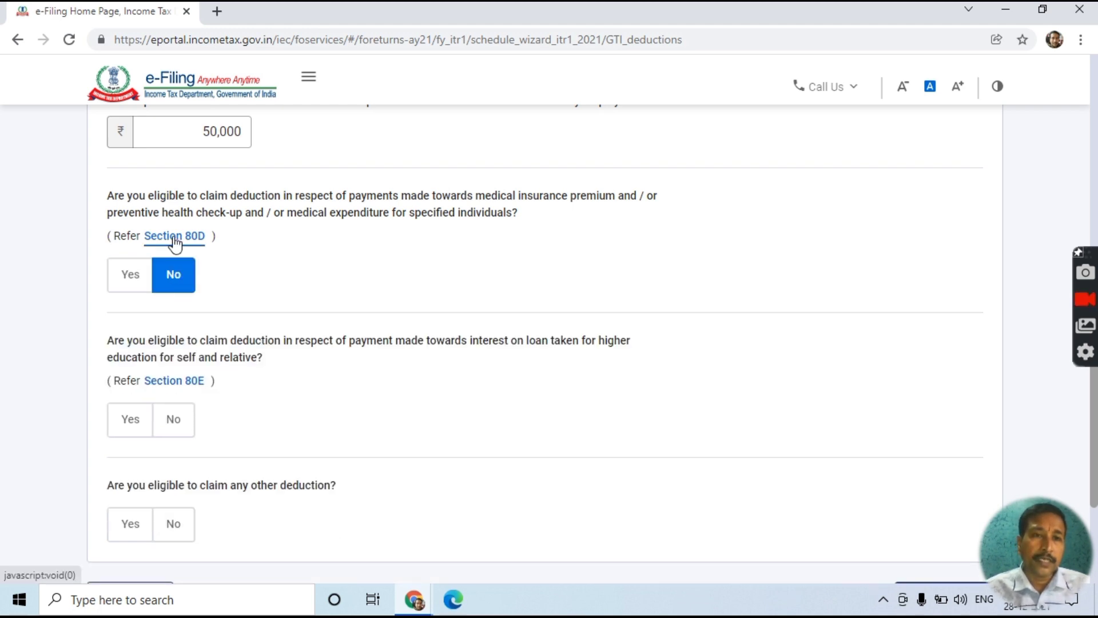
pyautogui.click(134, 275)
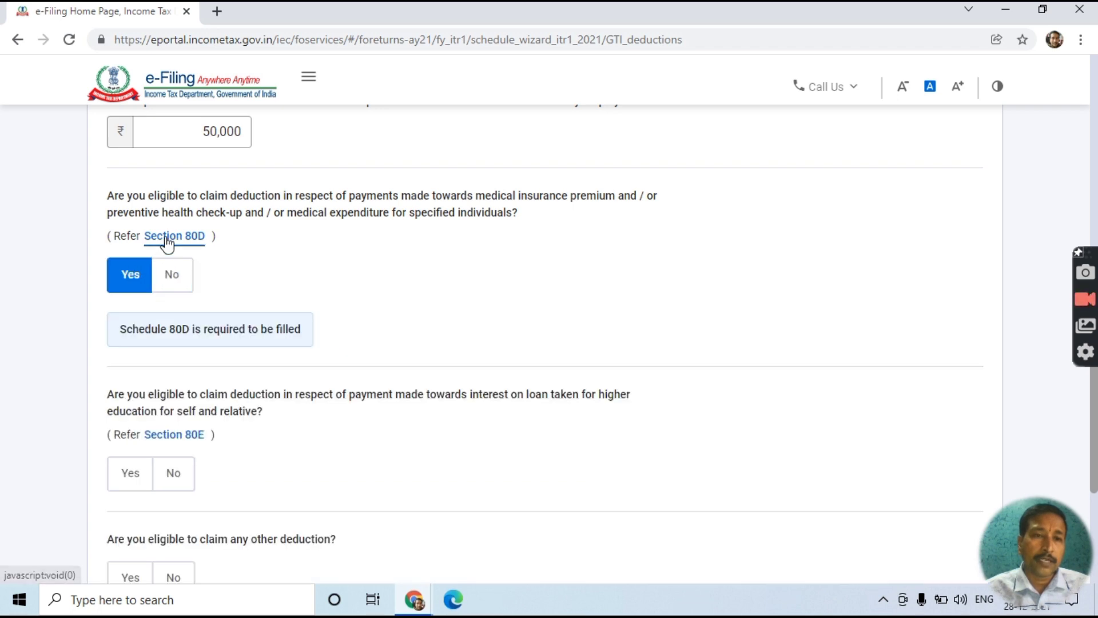
pyautogui.click(166, 237)
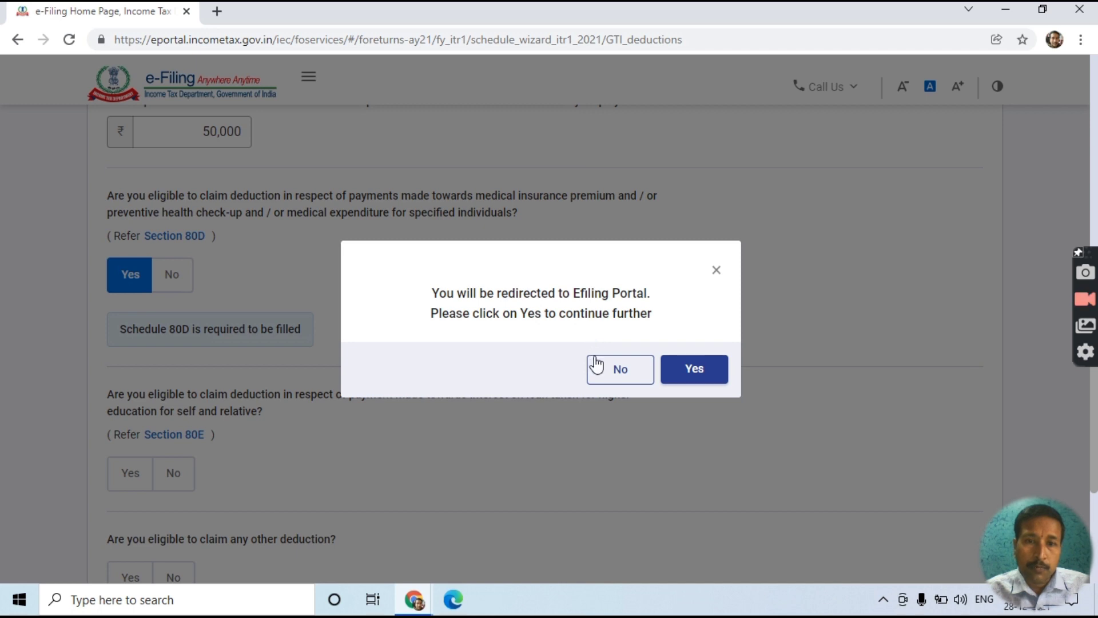
pyautogui.click(690, 371)
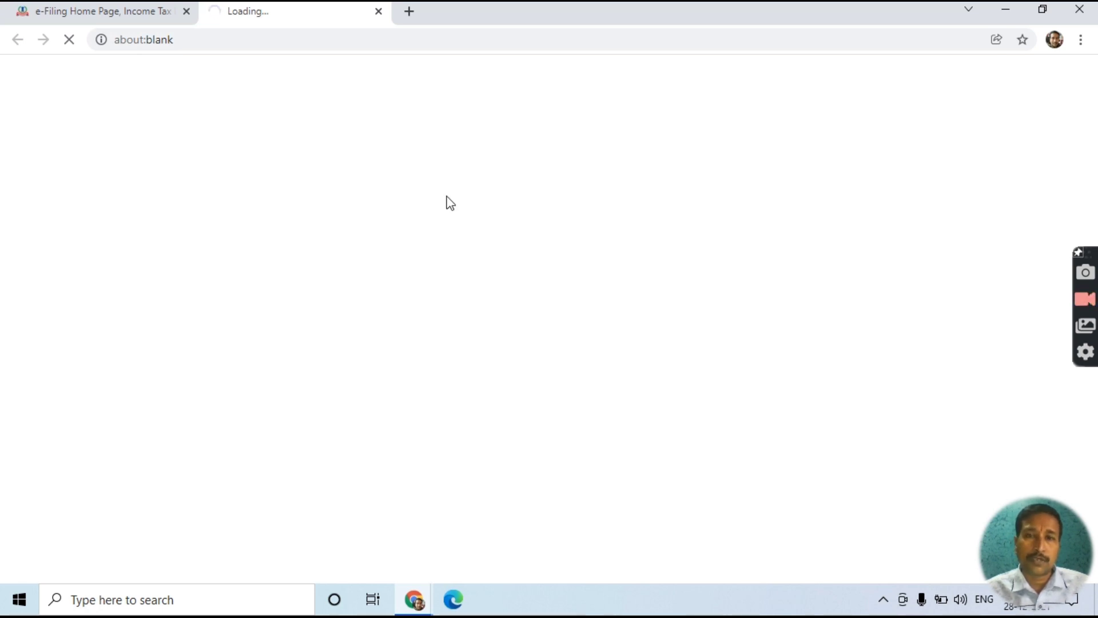
pyautogui.click(379, 12)
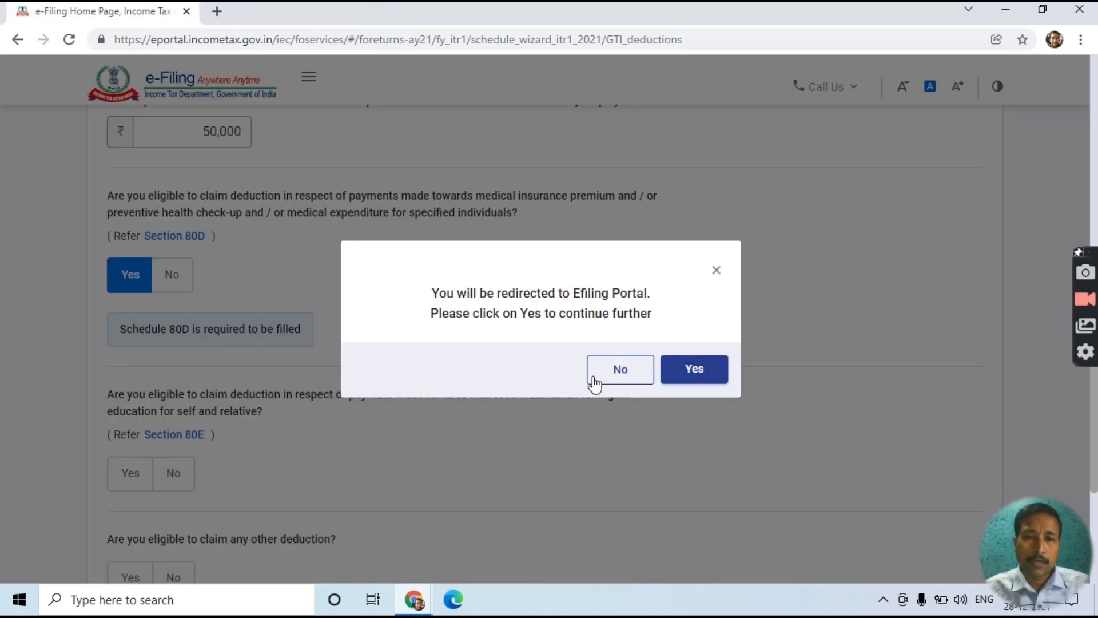
pyautogui.click(594, 381)
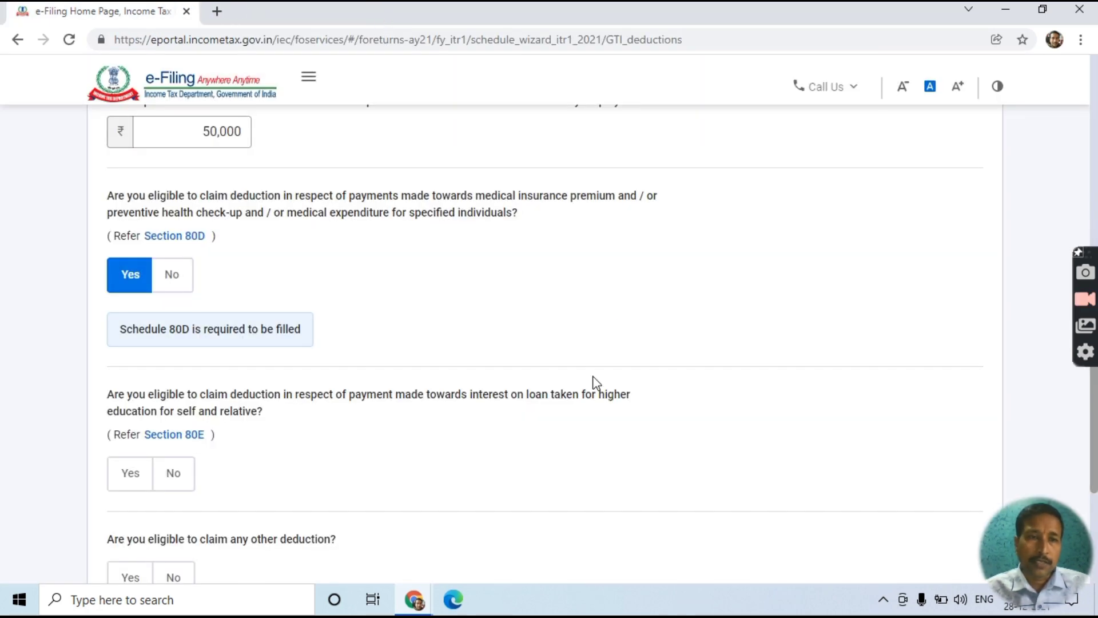
# - Answer No to 80D, 80E and any other deduction, then continue
pyautogui.click(170, 276)
pyautogui.scroll(-2, 255, 390)
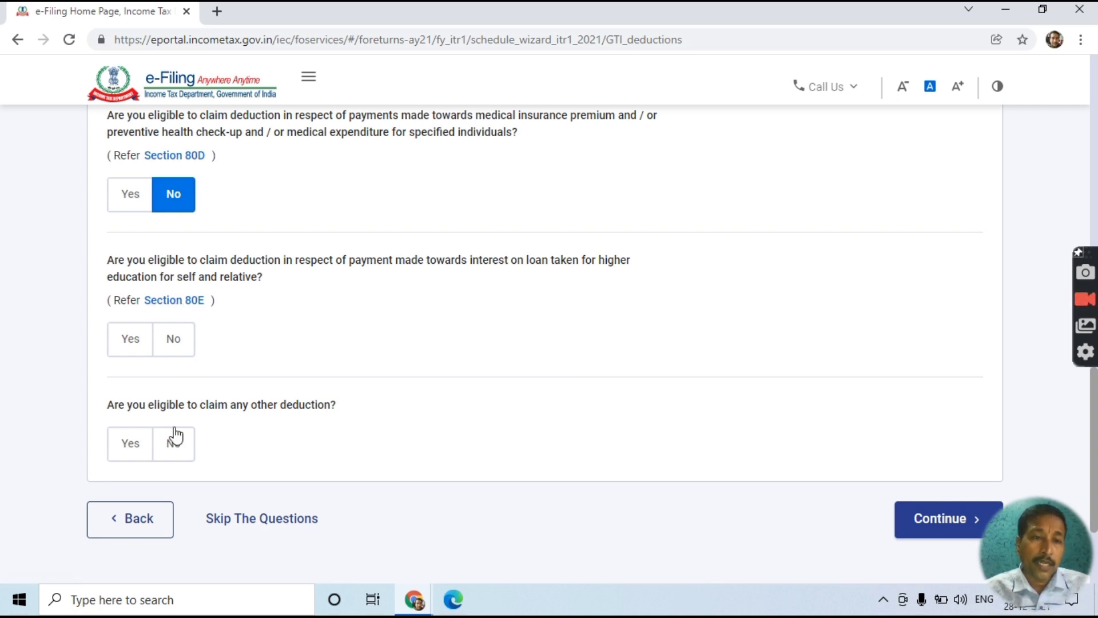
pyautogui.click(172, 343)
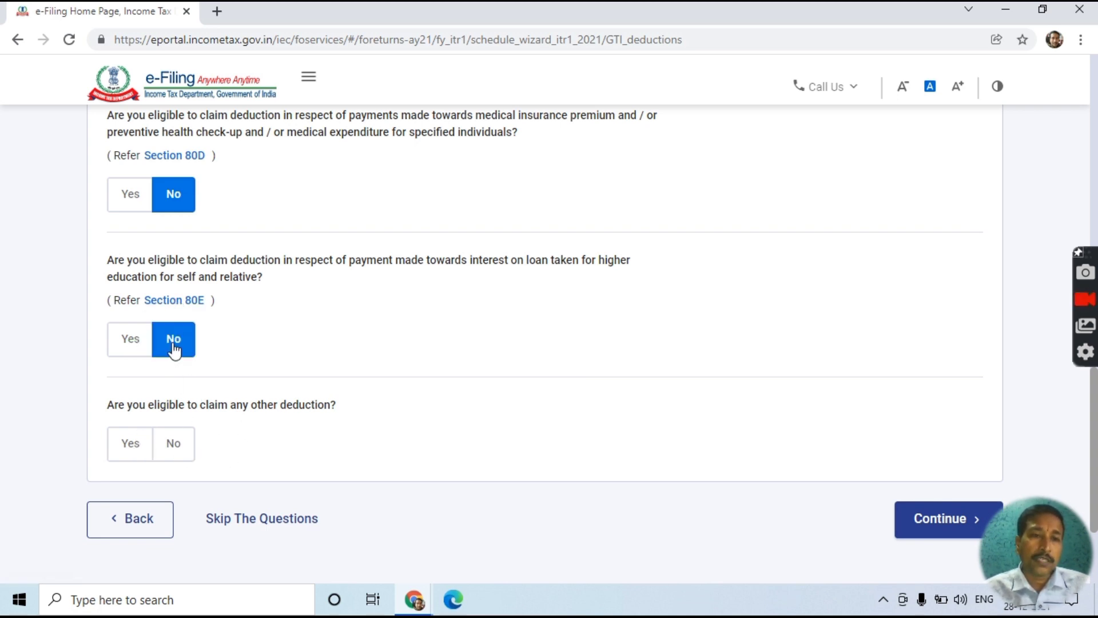
pyautogui.click(175, 446)
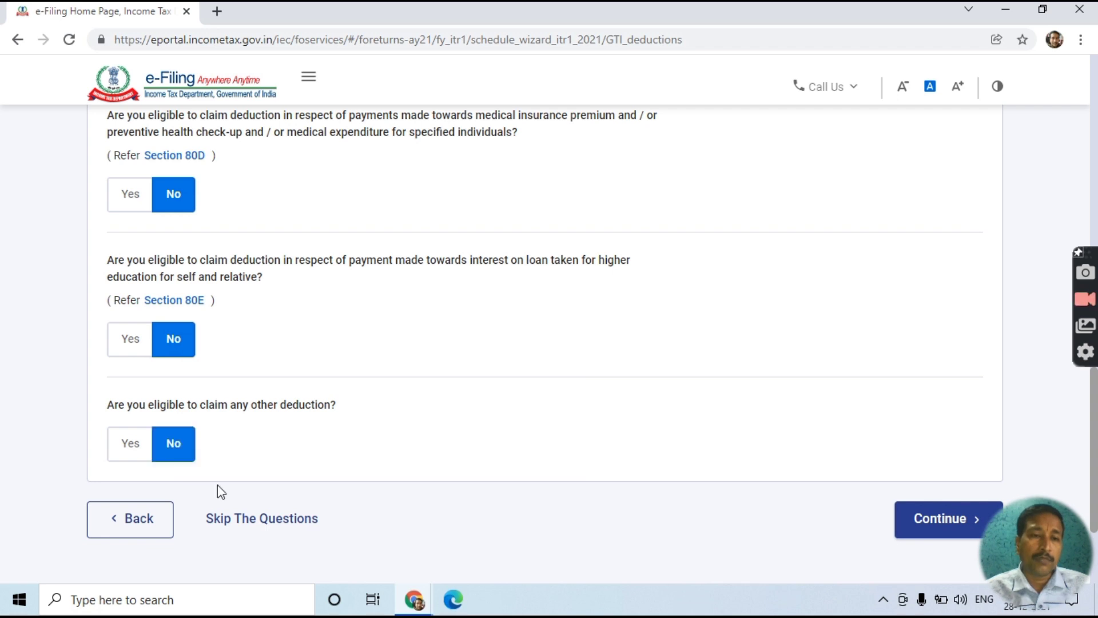
pyautogui.click(946, 522)
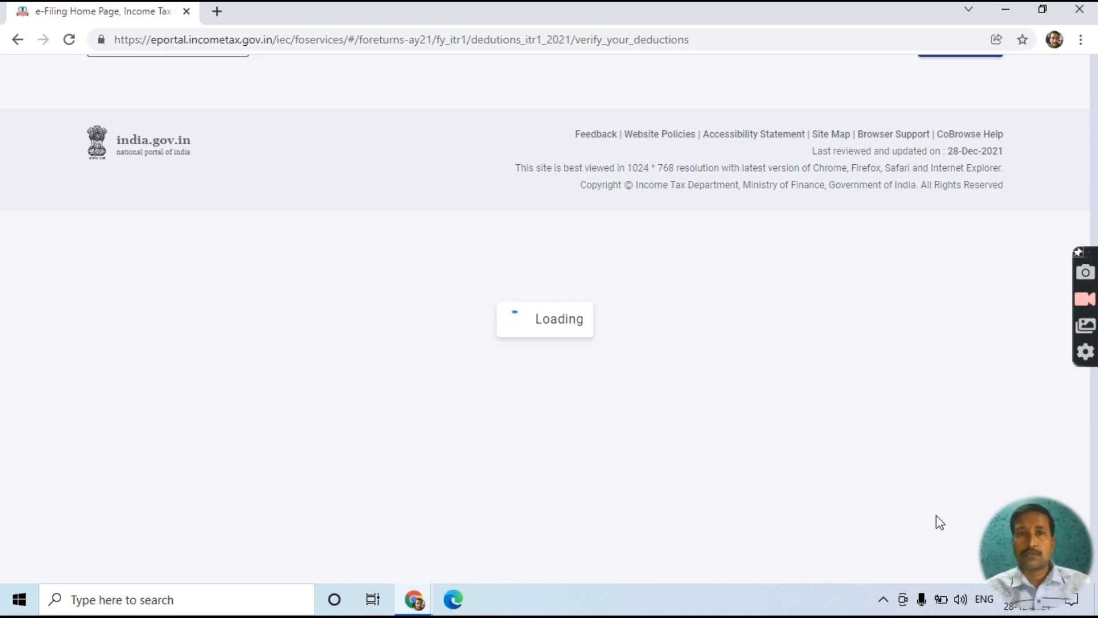
# - Scroll through the 80C, 80GG, 80D and 80CCD(2) cards to Total Deductions of ₹2,02,000
pyautogui.scroll(-3, 934, 520)
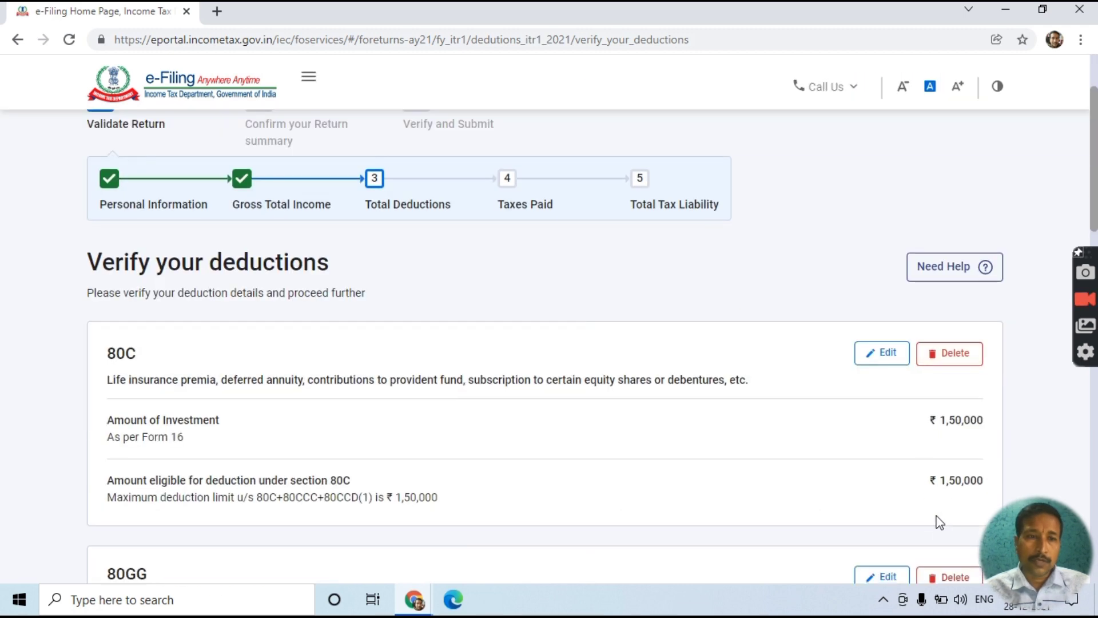
pyautogui.scroll(-7, 754, 427)
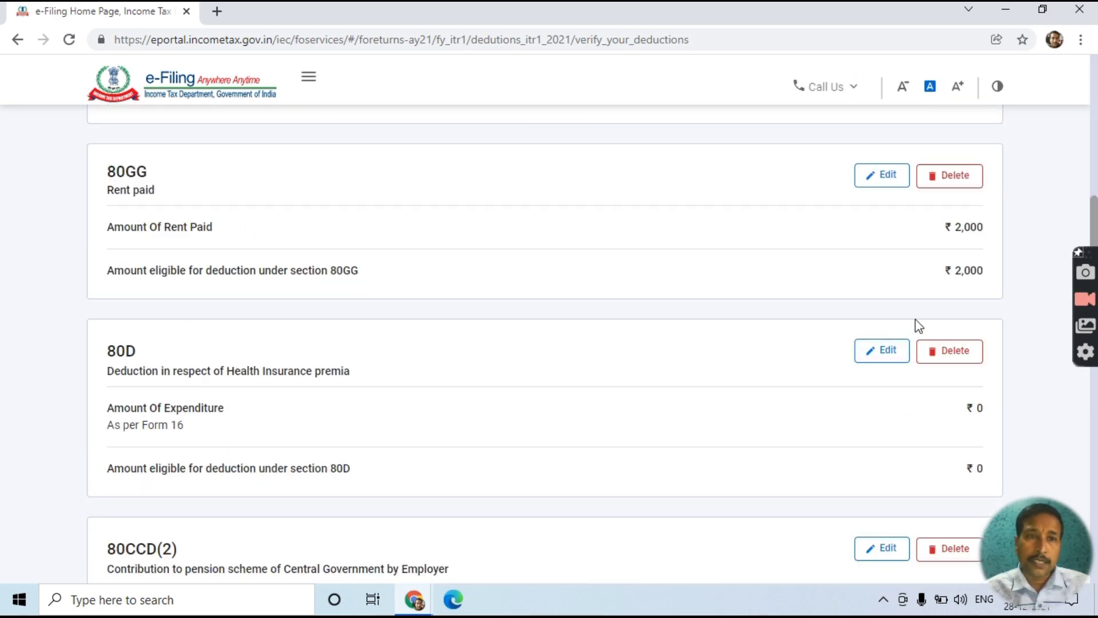
pyautogui.scroll(-3, 925, 339)
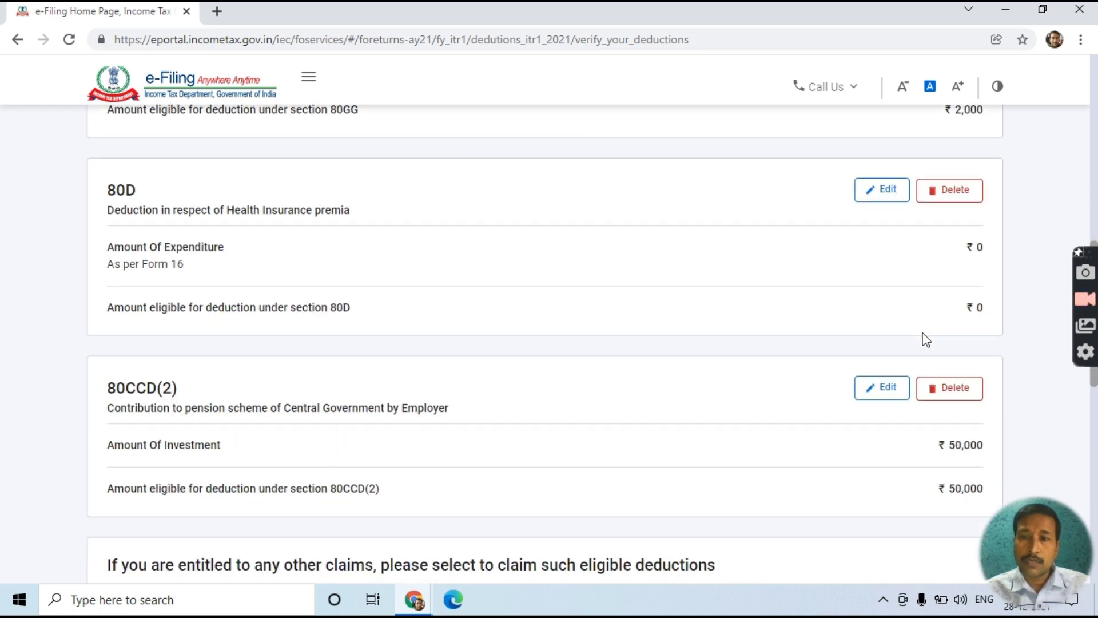
pyautogui.scroll(-3, 776, 358)
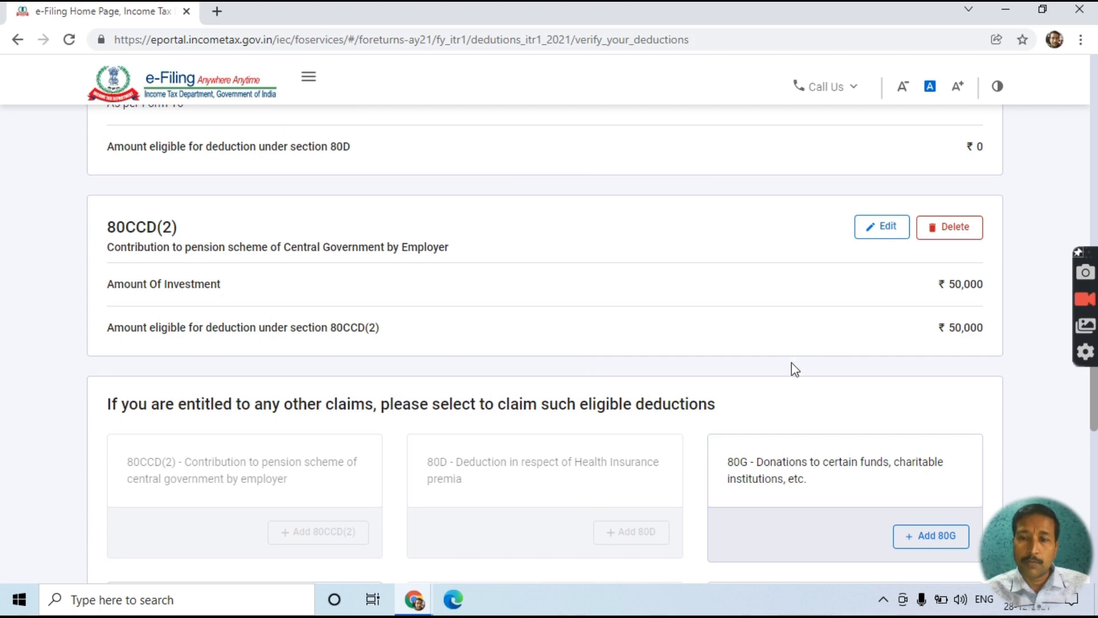
pyautogui.scroll(-4, 795, 368)
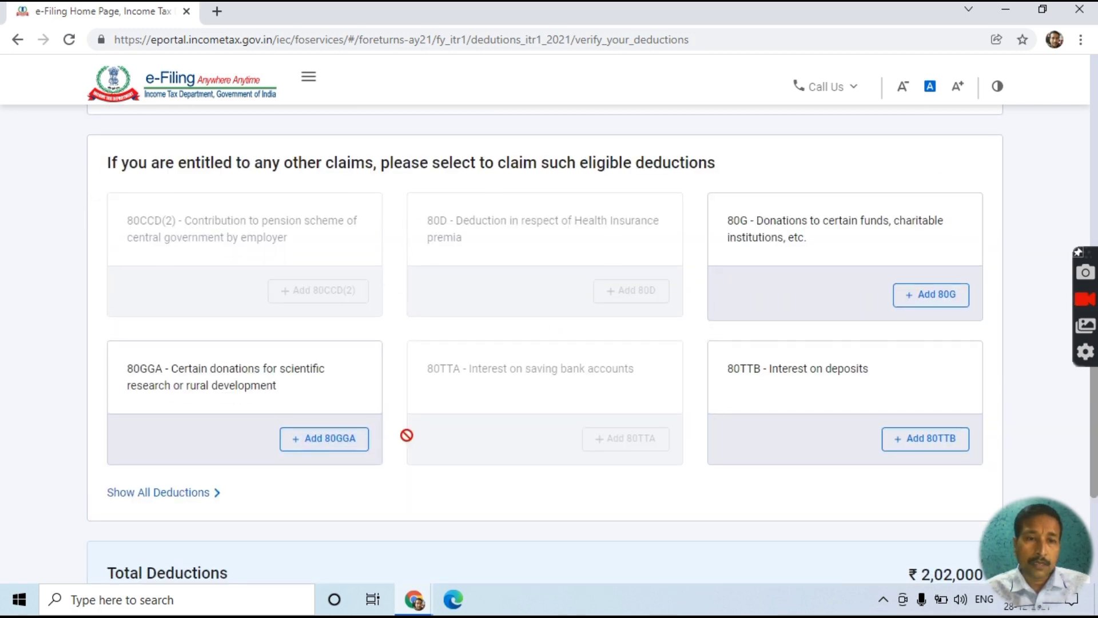
pyautogui.scroll(-4, 674, 421)
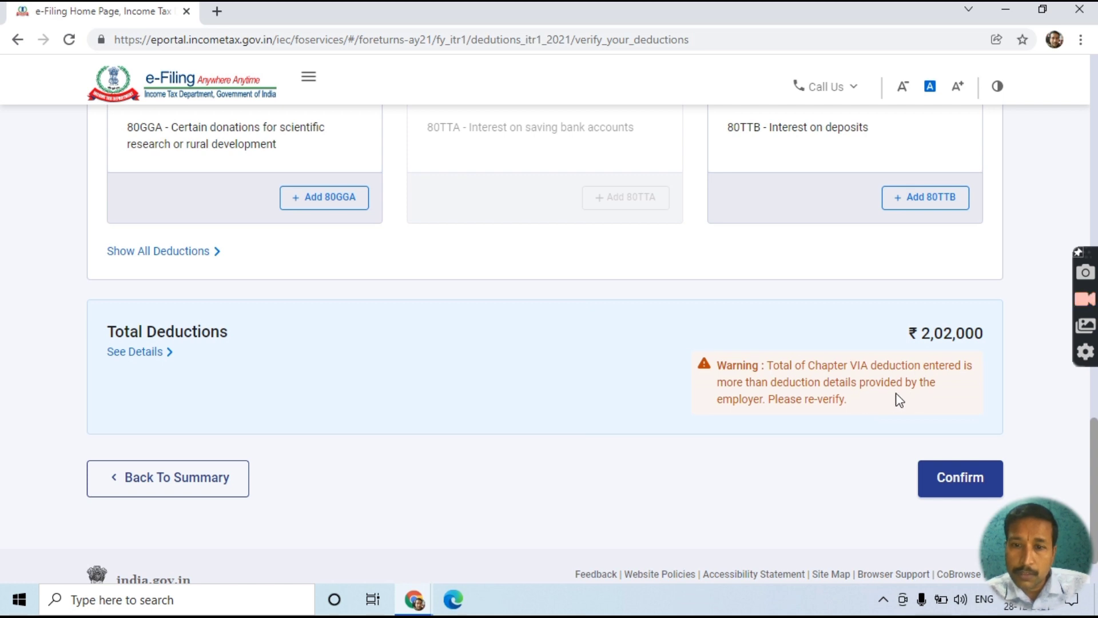
# - Confirm the deductions and check that Total Deductions of ₹2,02,000 shows Confirmed
pyautogui.click(934, 482)
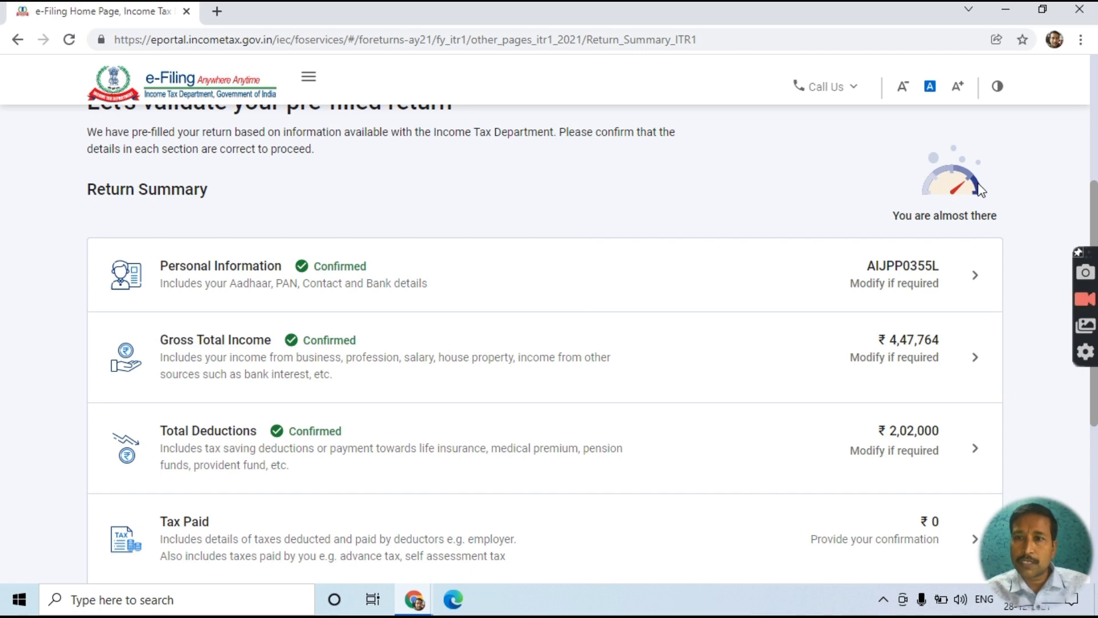
pyautogui.scroll(-5, 792, 382)
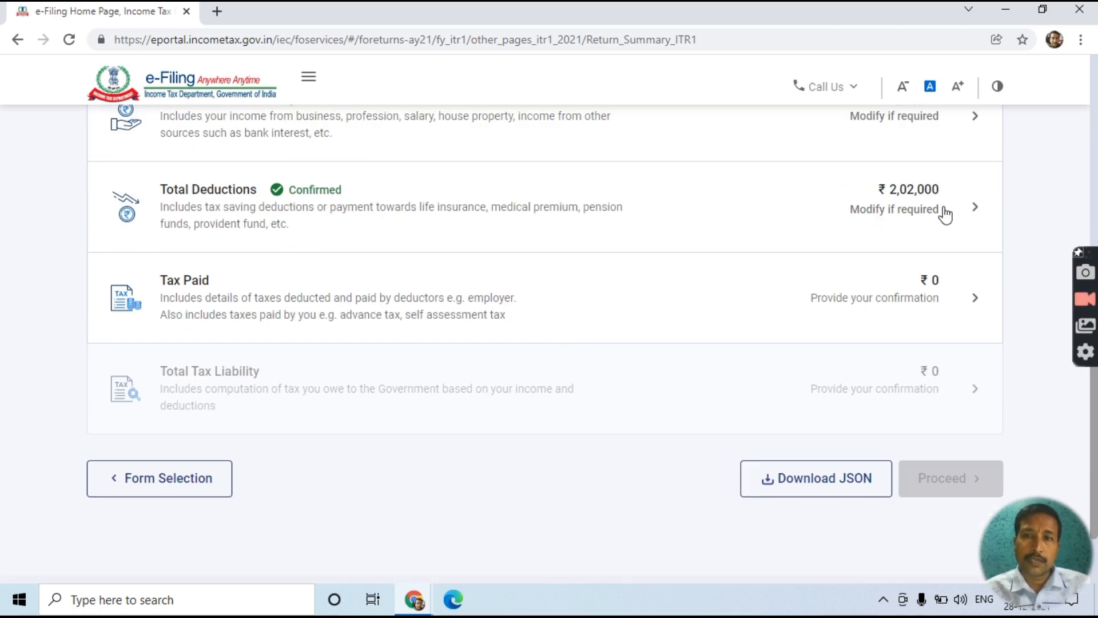
pyautogui.scroll(4, 924, 289)
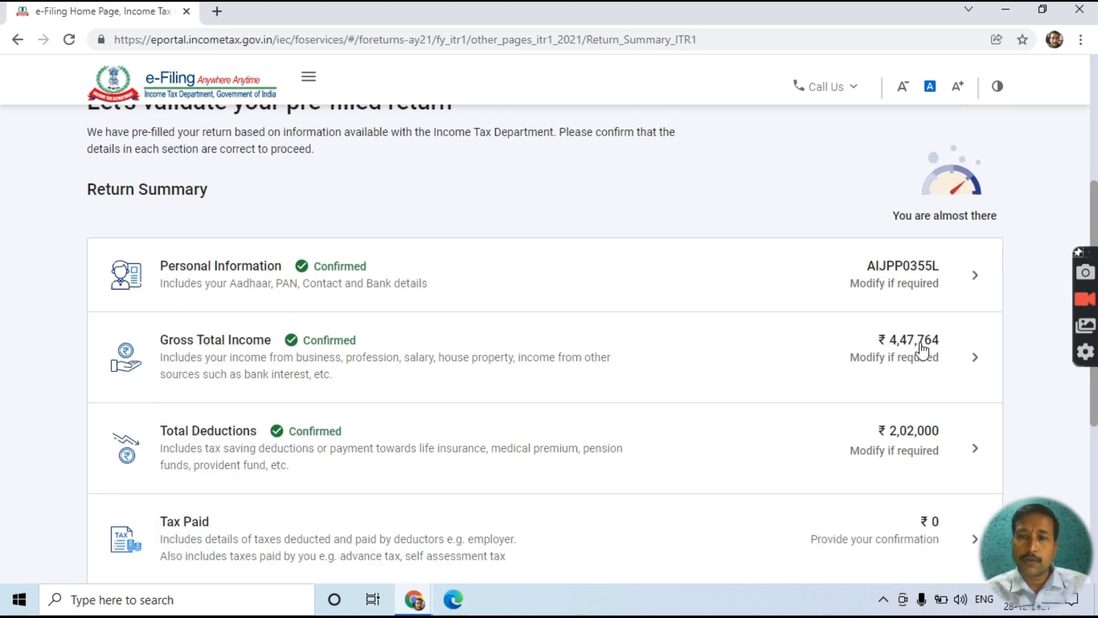
pyautogui.scroll(-4, 919, 351)
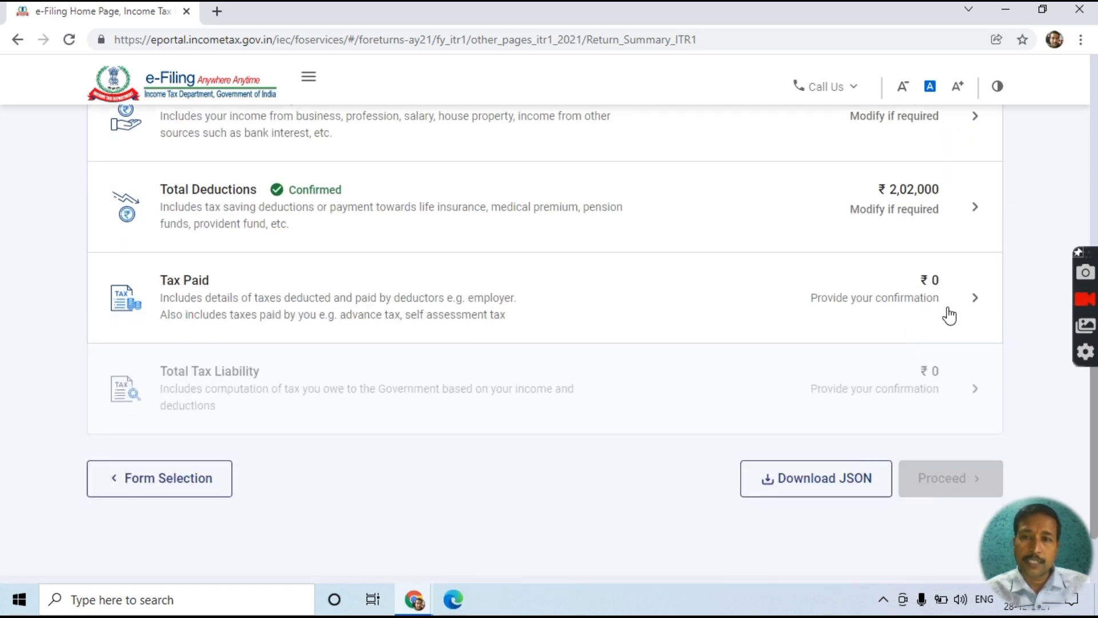
# - Open the Tax Paid section, review the ₹0 taxes paid details and confirm them
pyautogui.click(909, 301)
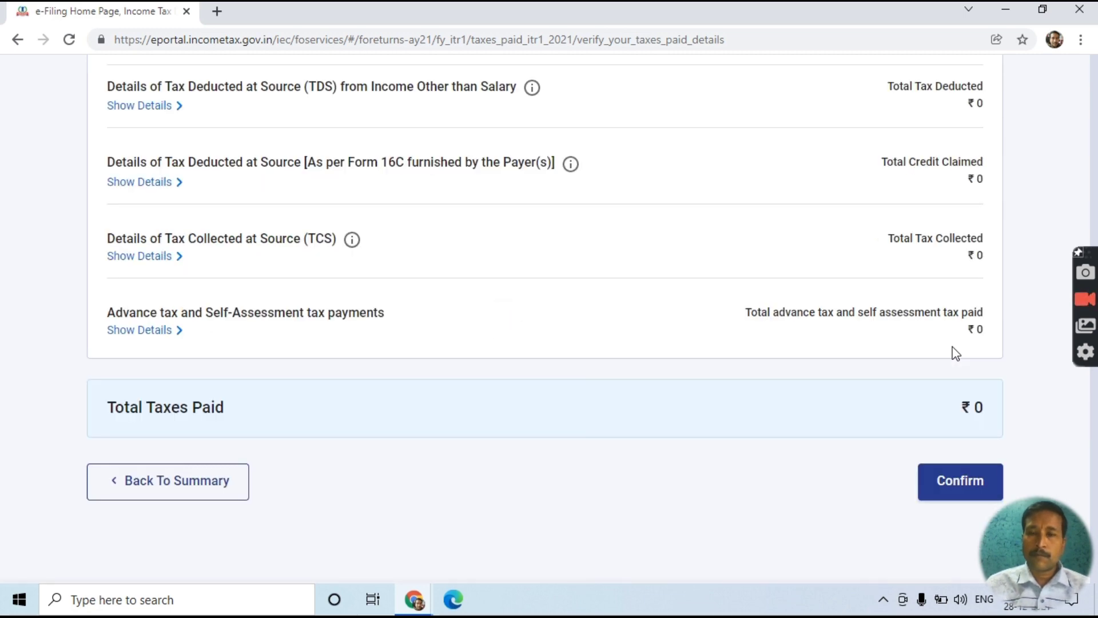
pyautogui.scroll(-10, 955, 352)
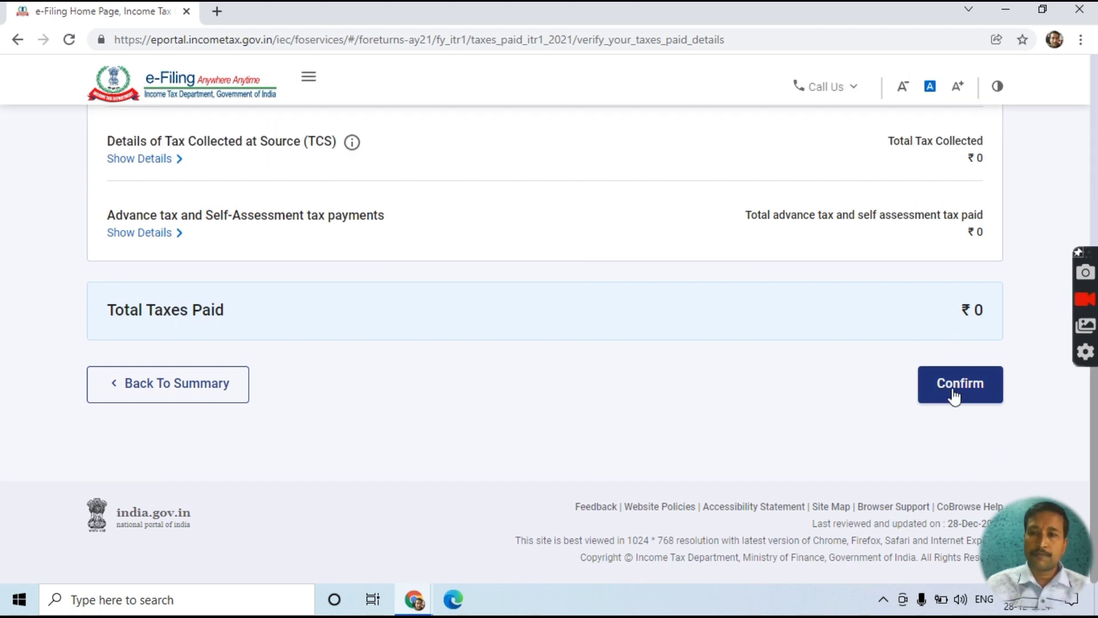
pyautogui.click(954, 394)
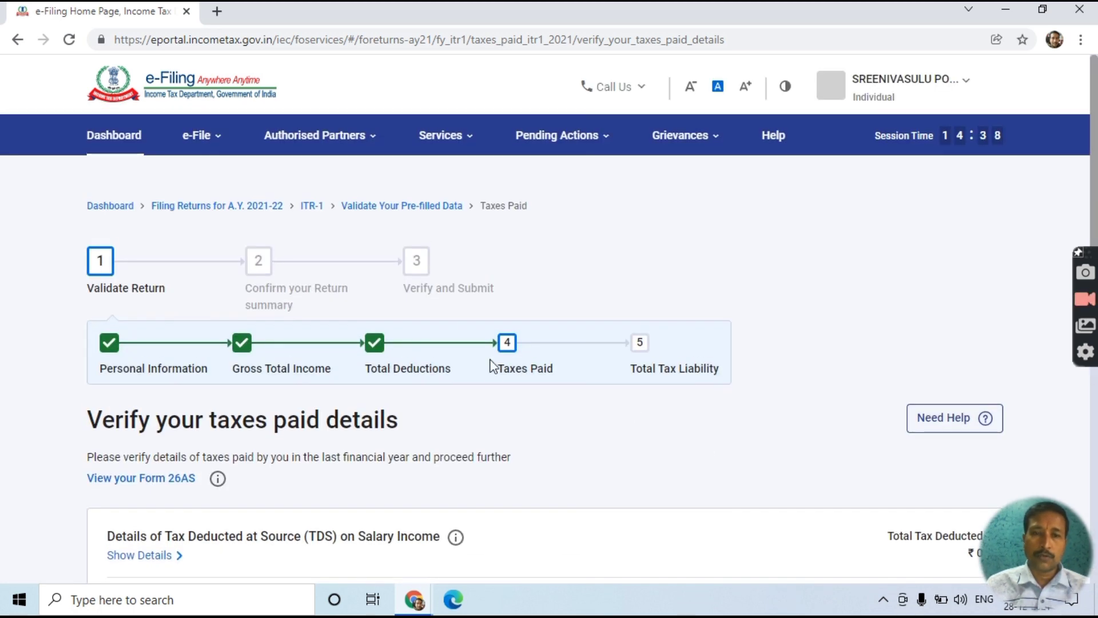
pyautogui.scroll(-10, 523, 376)
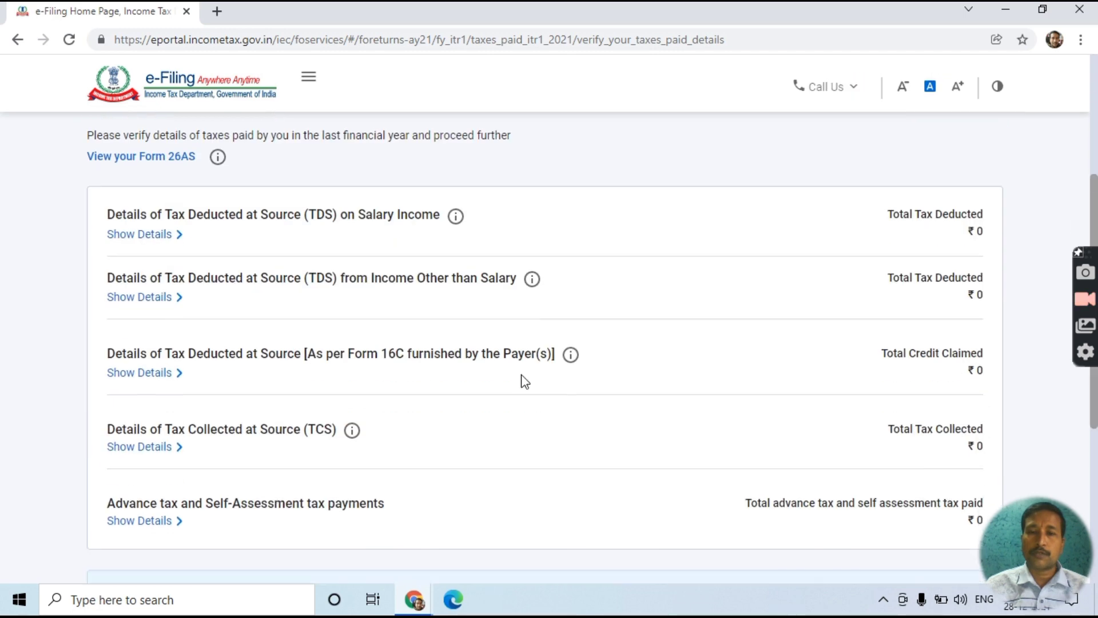
pyautogui.click(945, 391)
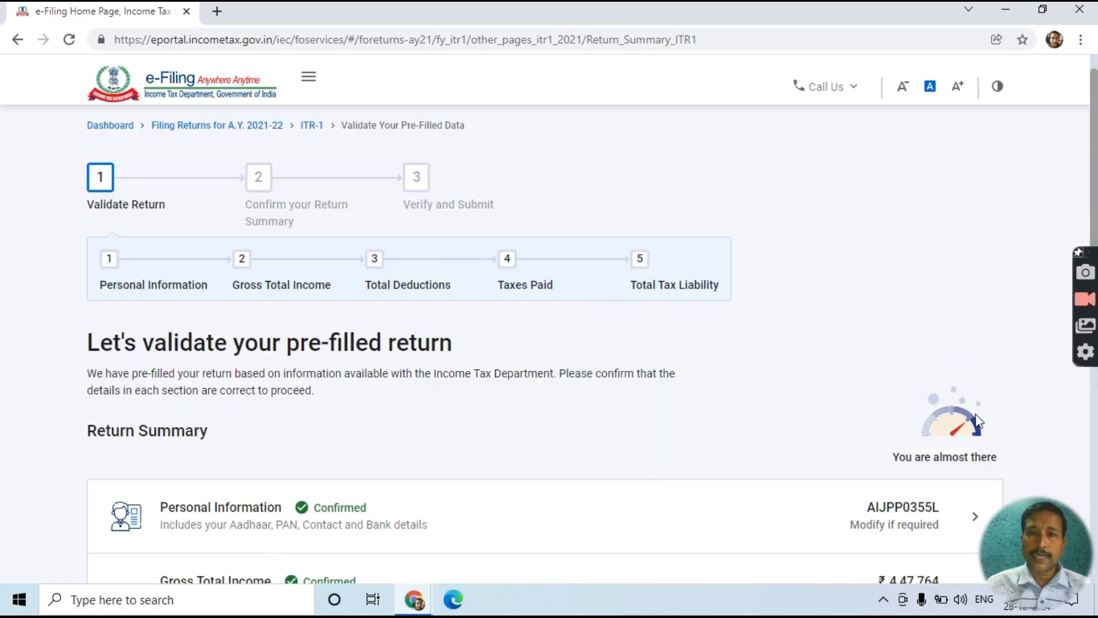
# - Scroll the Return Summary to see Tax Paid confirmed and Total Tax Liability pending
pyautogui.scroll(-5, 732, 314)
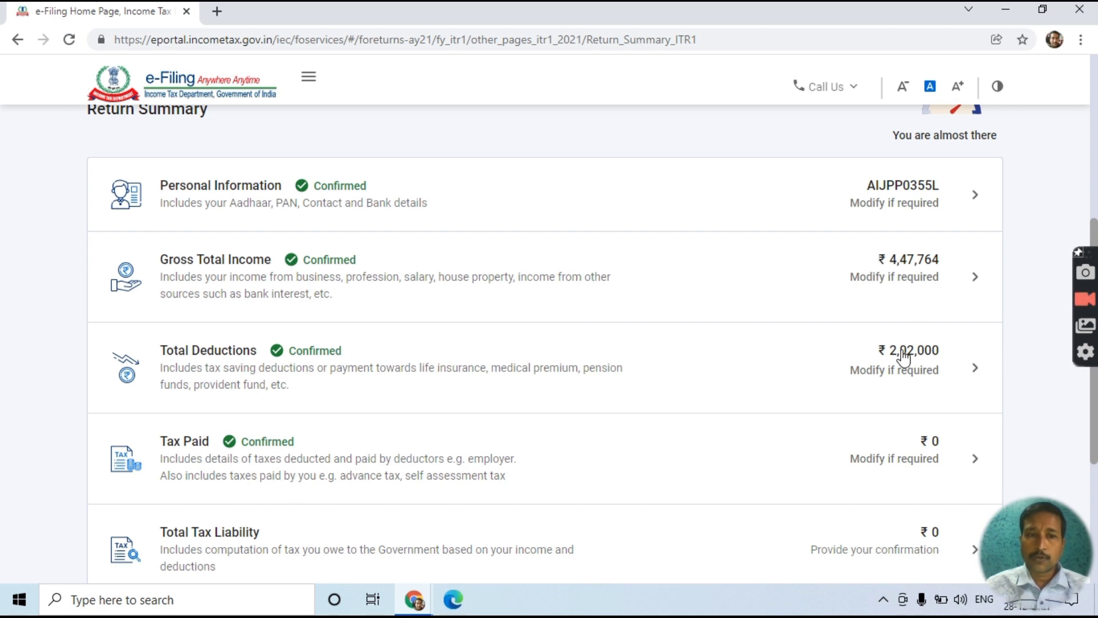
pyautogui.scroll(-3, 904, 358)
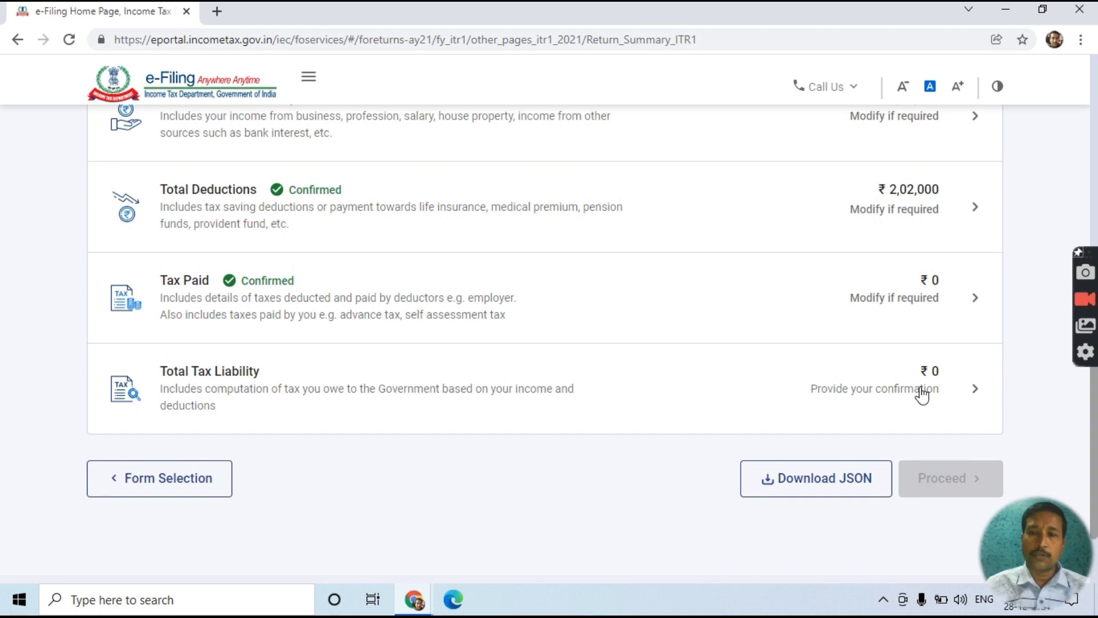
# - Open the Total Tax Liability computation, check that tax, interest and fees are all ₹0, and confirm it
pyautogui.click(922, 394)
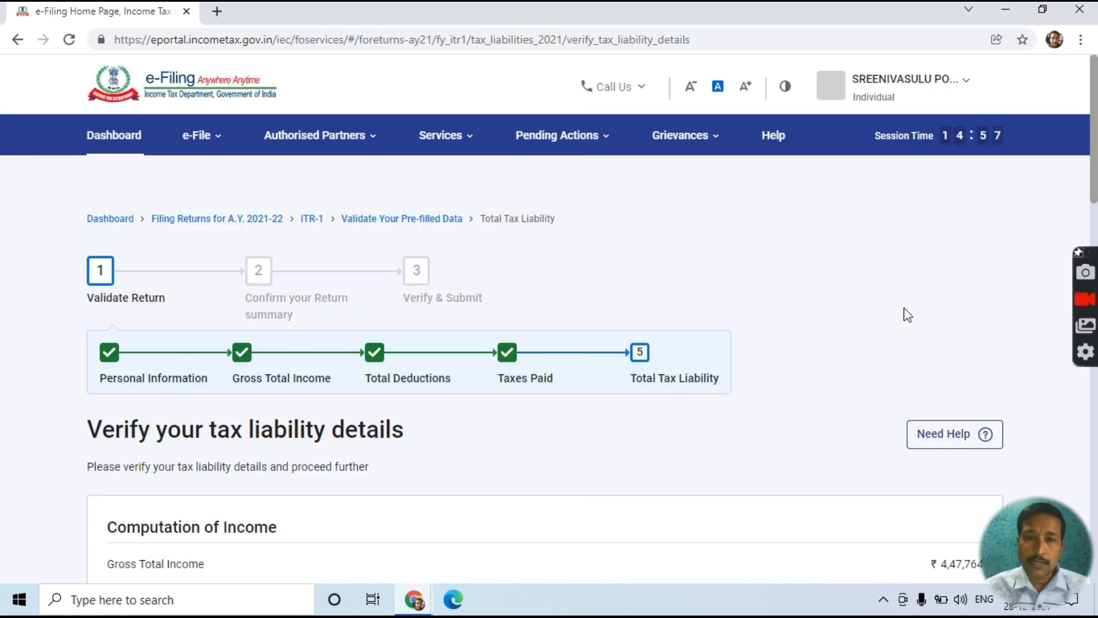
pyautogui.scroll(-4, 904, 313)
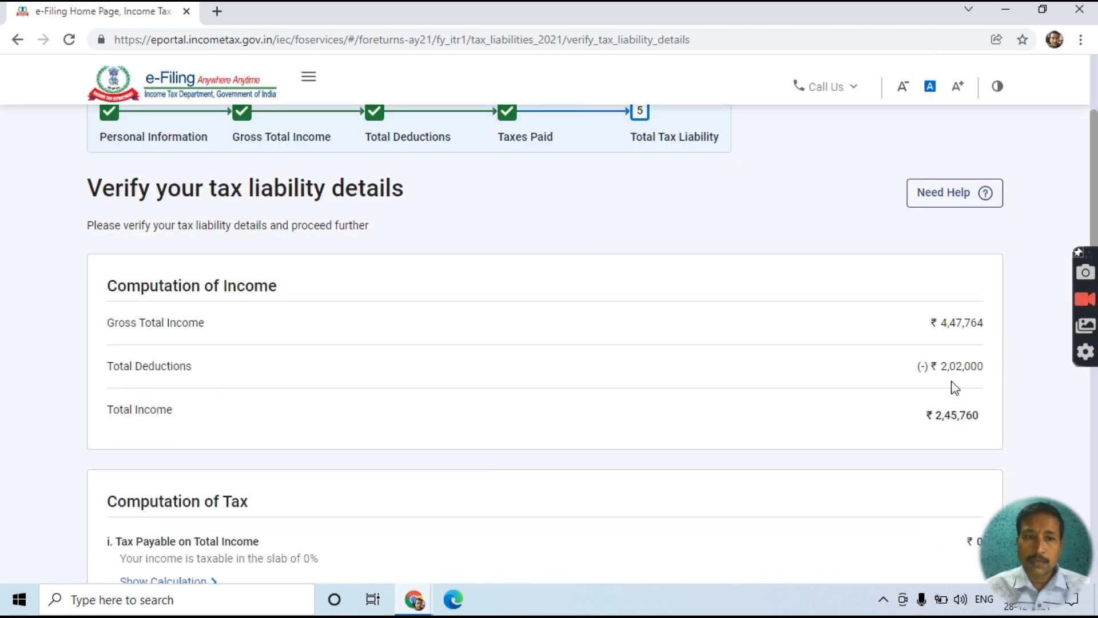
pyautogui.scroll(-3, 954, 426)
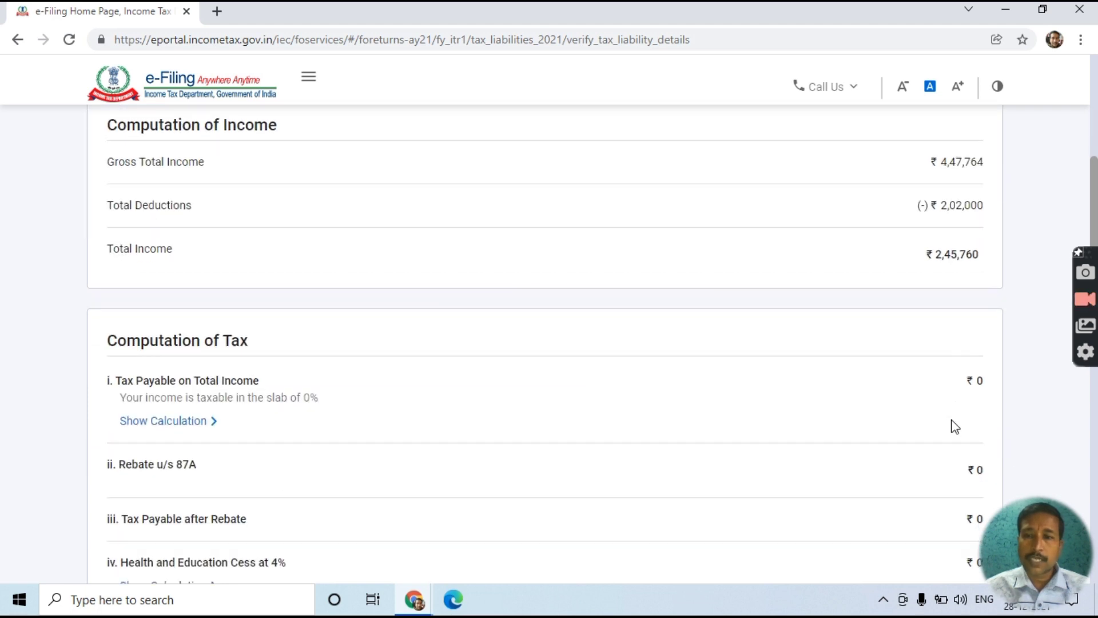
pyautogui.scroll(-5, 954, 426)
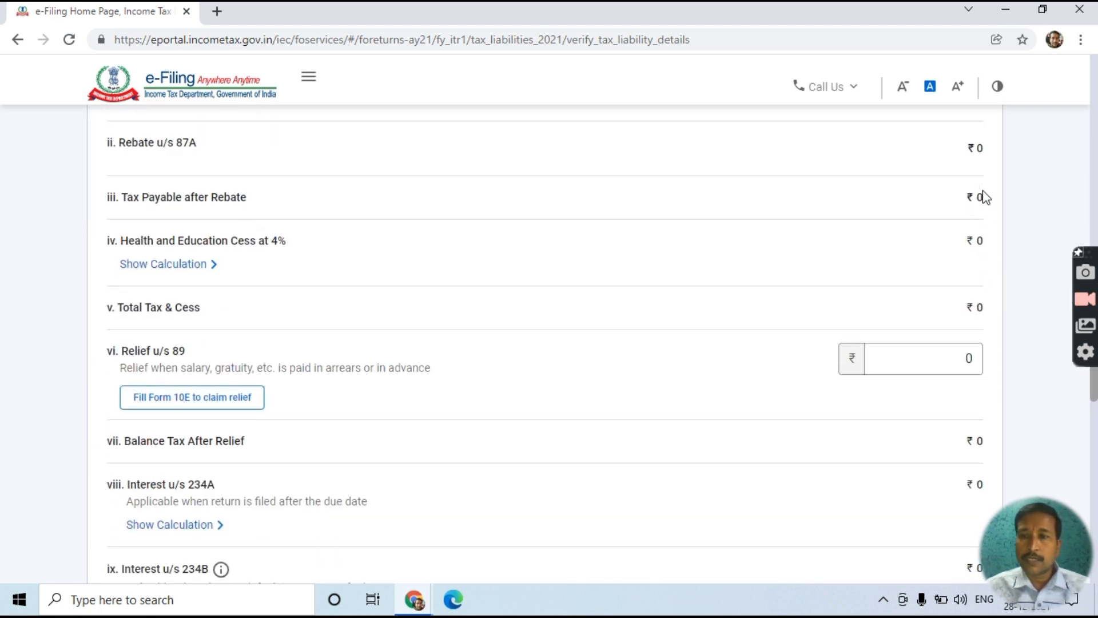
pyautogui.scroll(2, 385, 221)
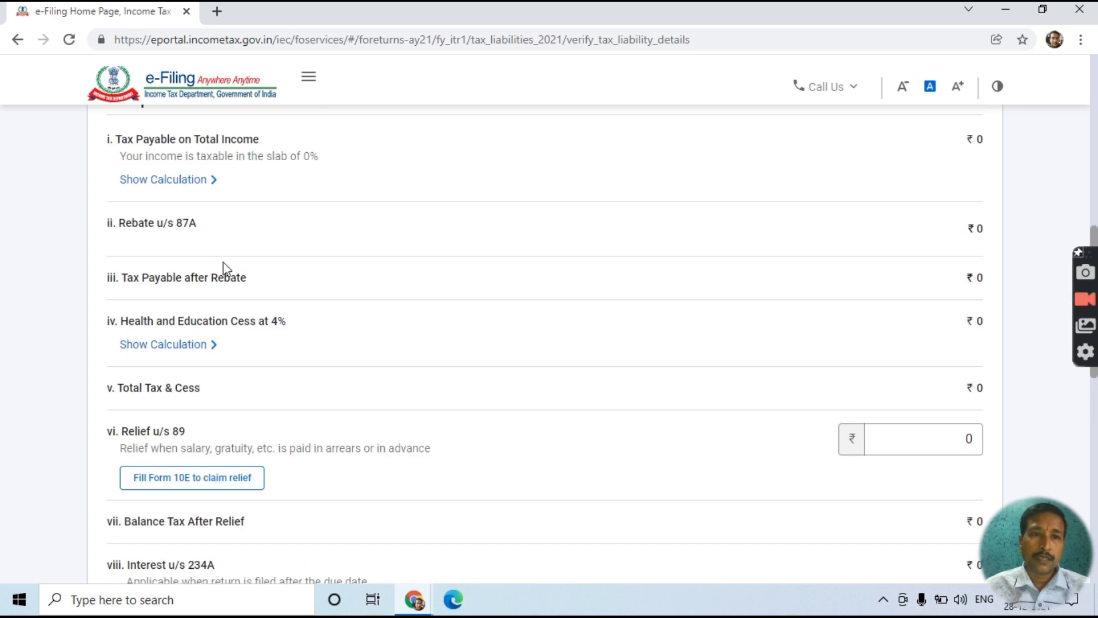
pyautogui.scroll(-2, 268, 348)
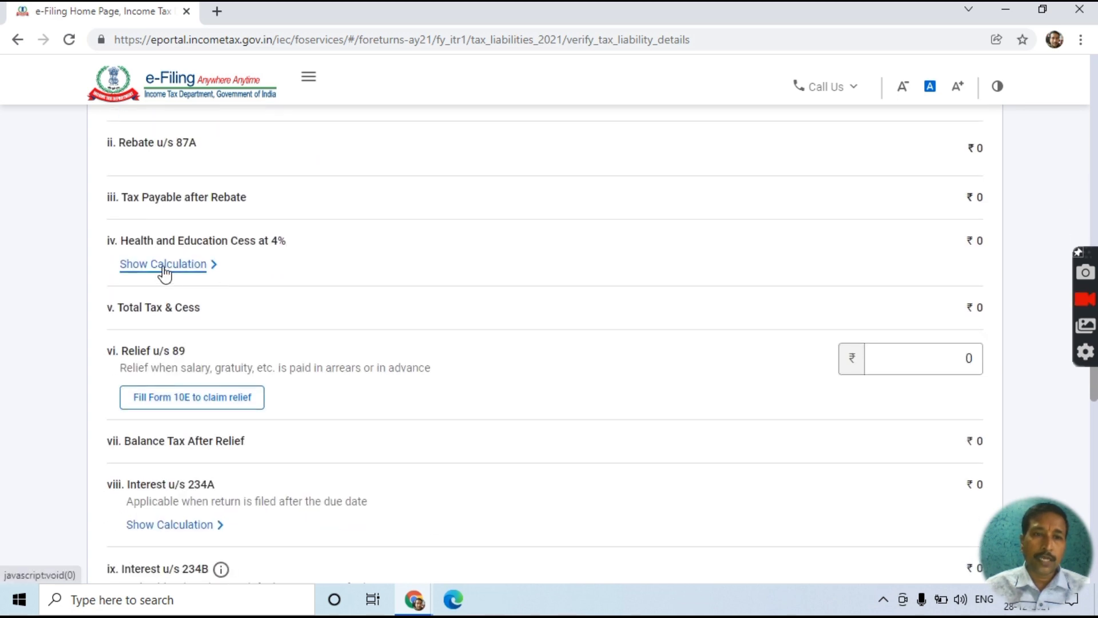
pyautogui.scroll(-2, 186, 323)
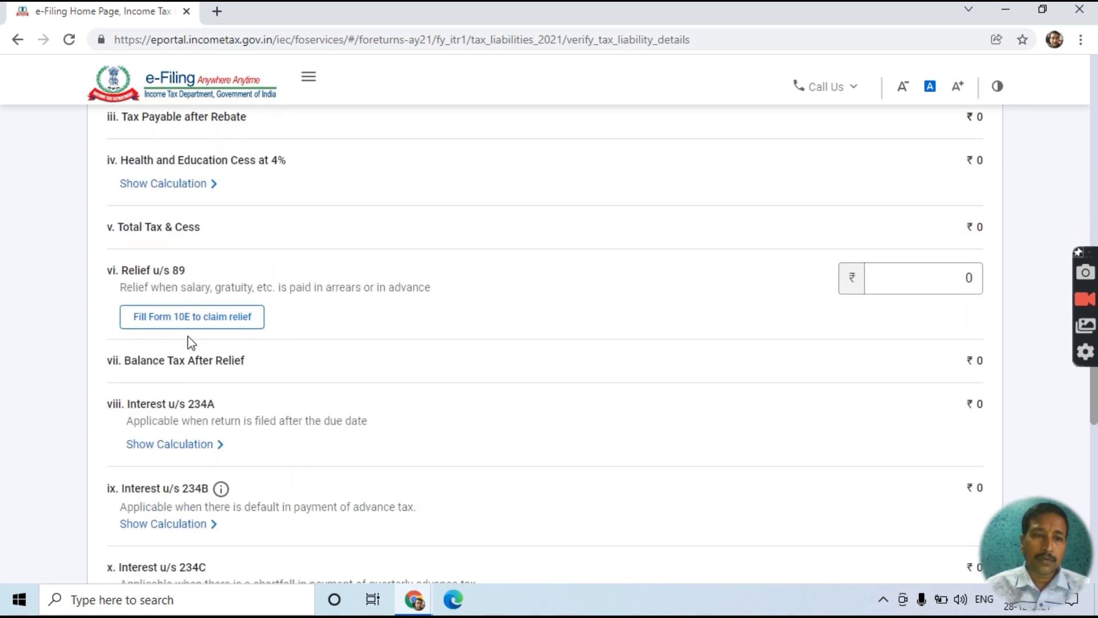
pyautogui.scroll(-8, 281, 383)
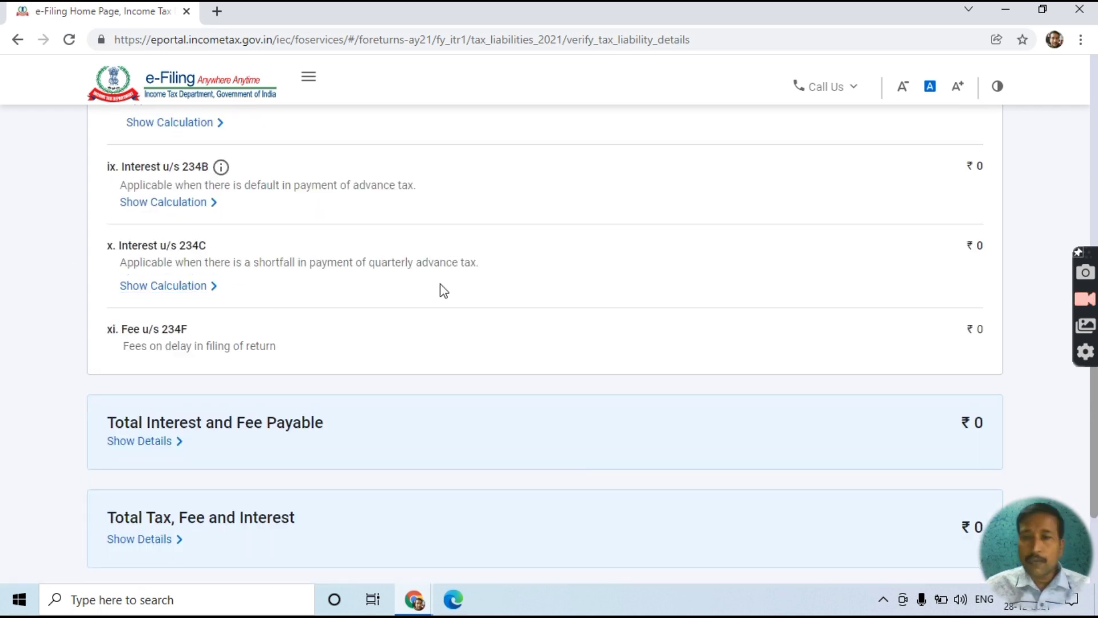
pyautogui.scroll(-5, 655, 287)
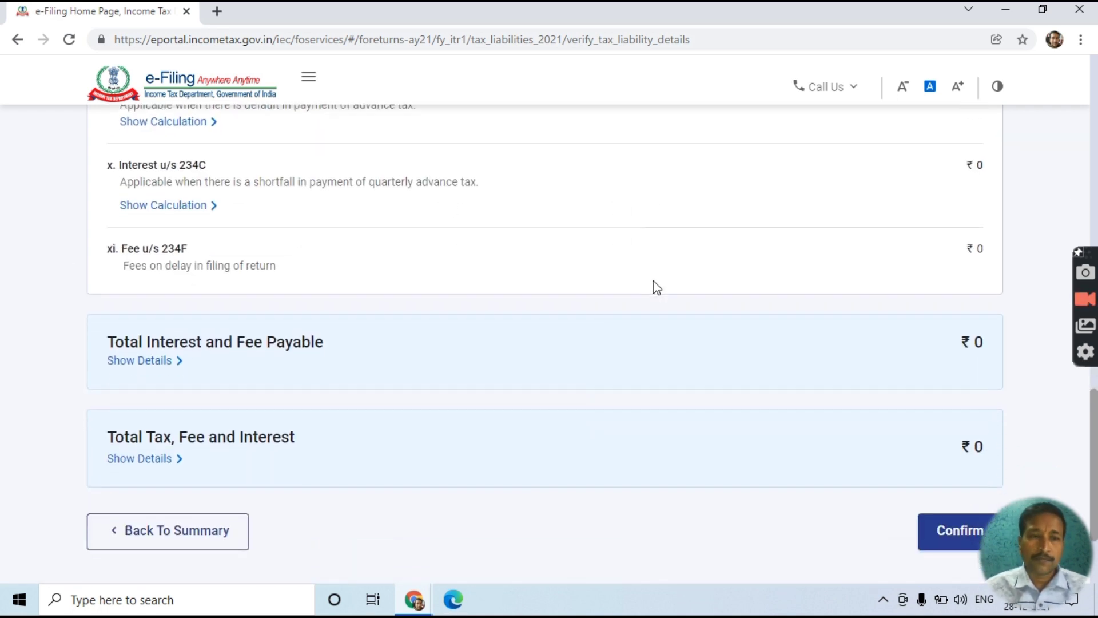
pyautogui.click(970, 386)
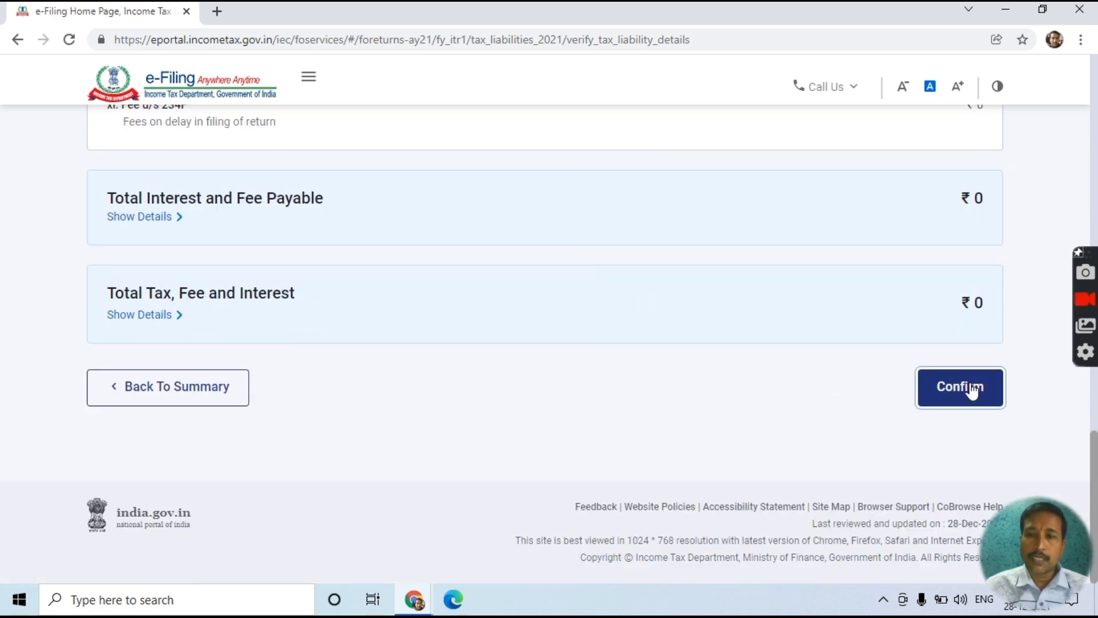
# - Proceed from the all-confirmed Return Summary to the Tax Summary, which shows ₹0 payment due
pyautogui.scroll(10, 971, 377)
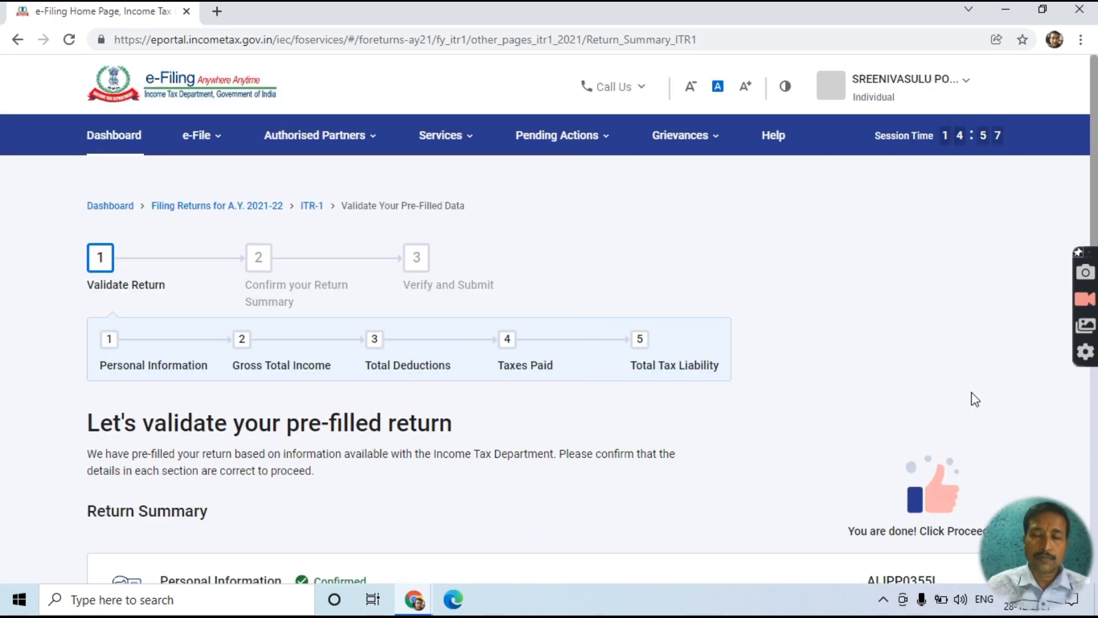
pyautogui.scroll(-10, 974, 399)
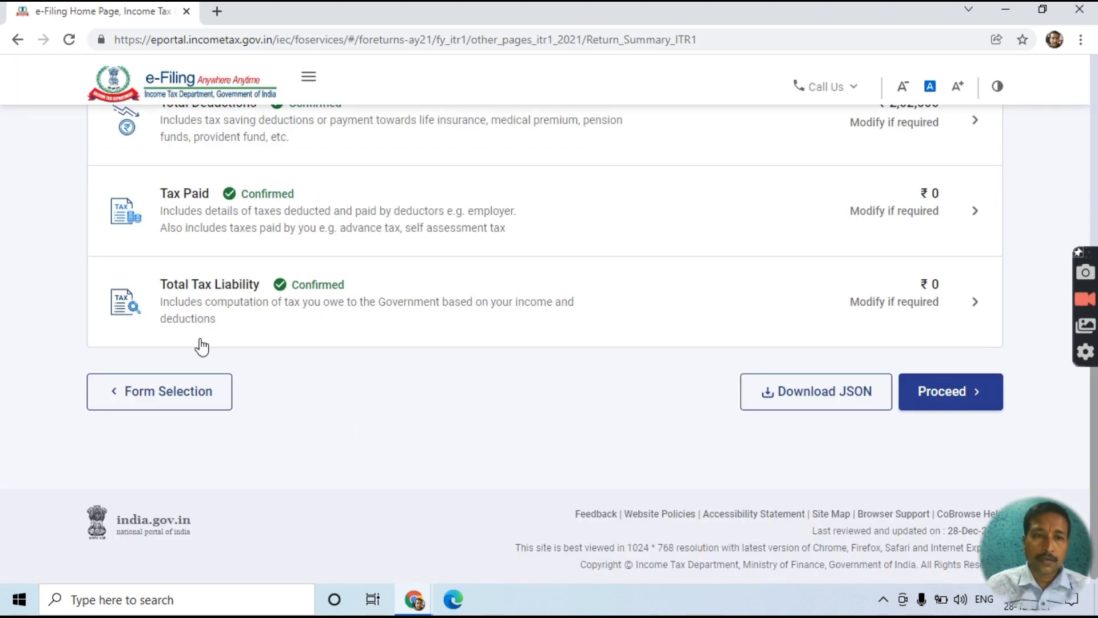
pyautogui.scroll(8, 309, 274)
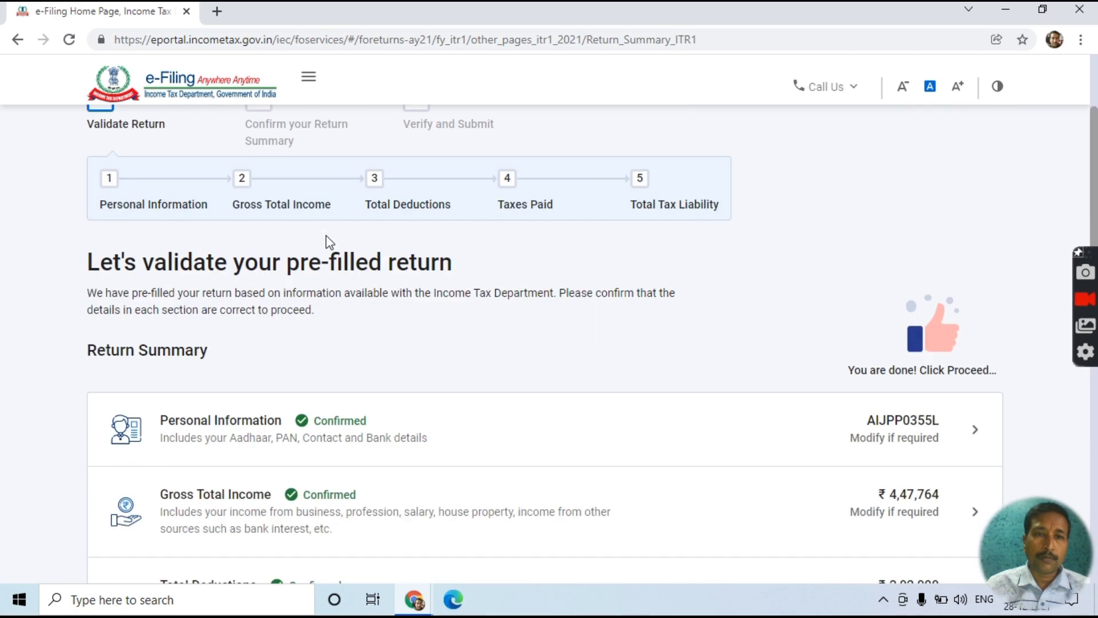
pyautogui.scroll(-5, 337, 298)
pyautogui.scroll(-3, 341, 326)
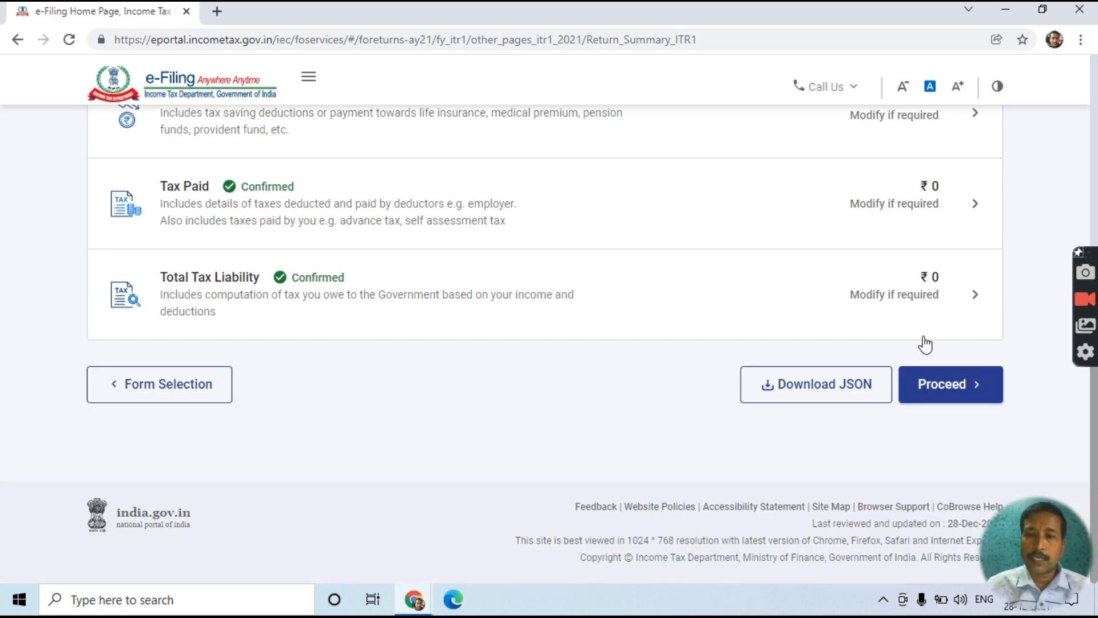
pyautogui.click(937, 390)
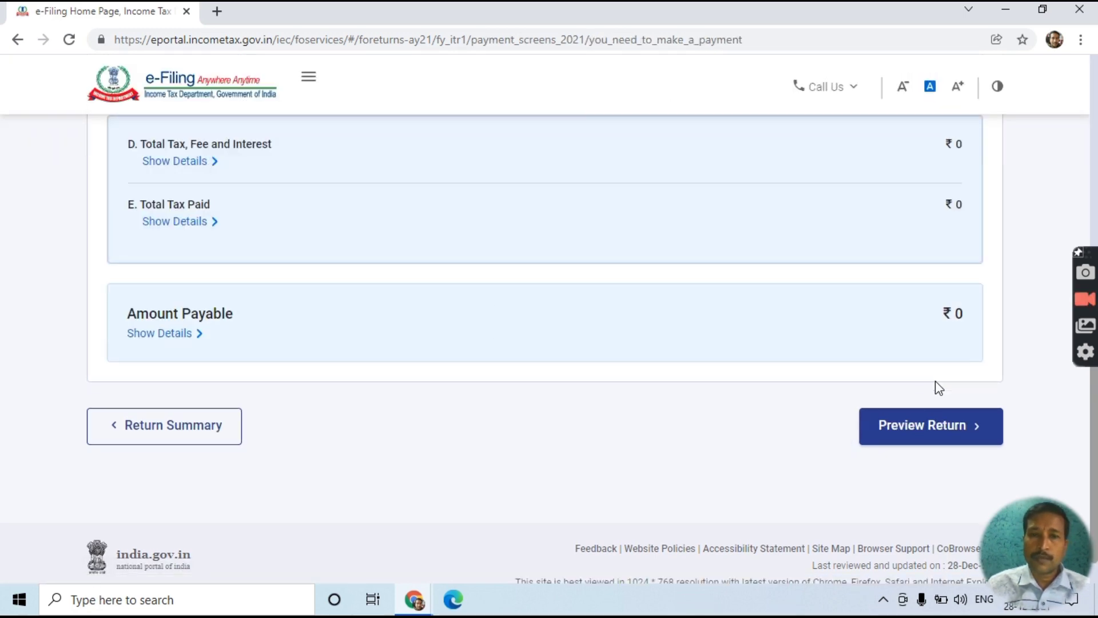
pyautogui.scroll(5, 934, 384)
pyautogui.scroll(6, 891, 396)
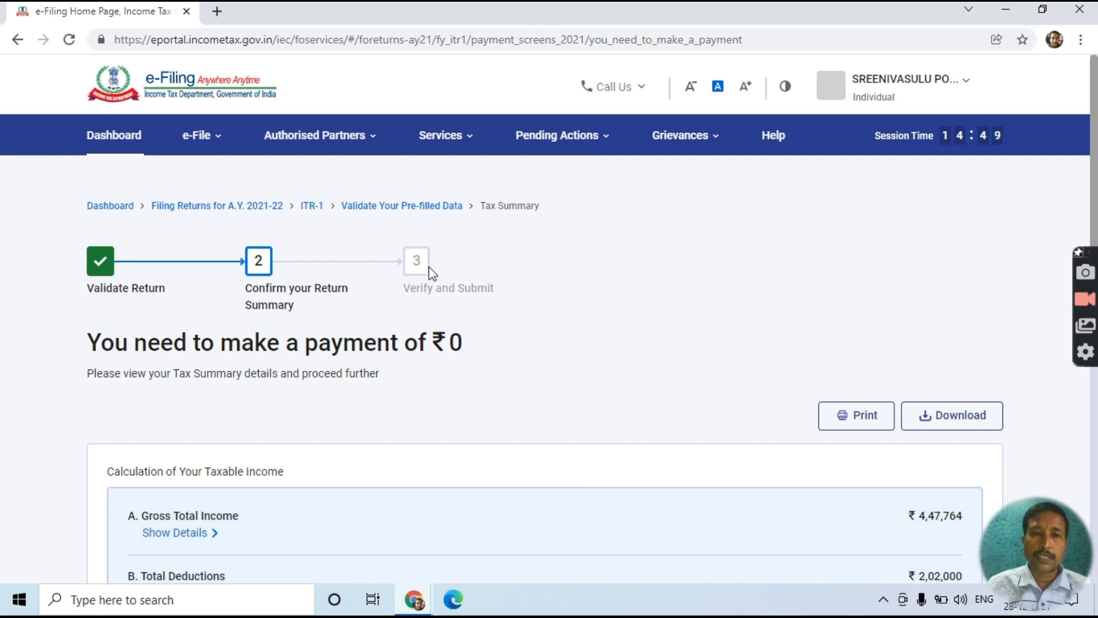
pyautogui.scroll(-10, 430, 266)
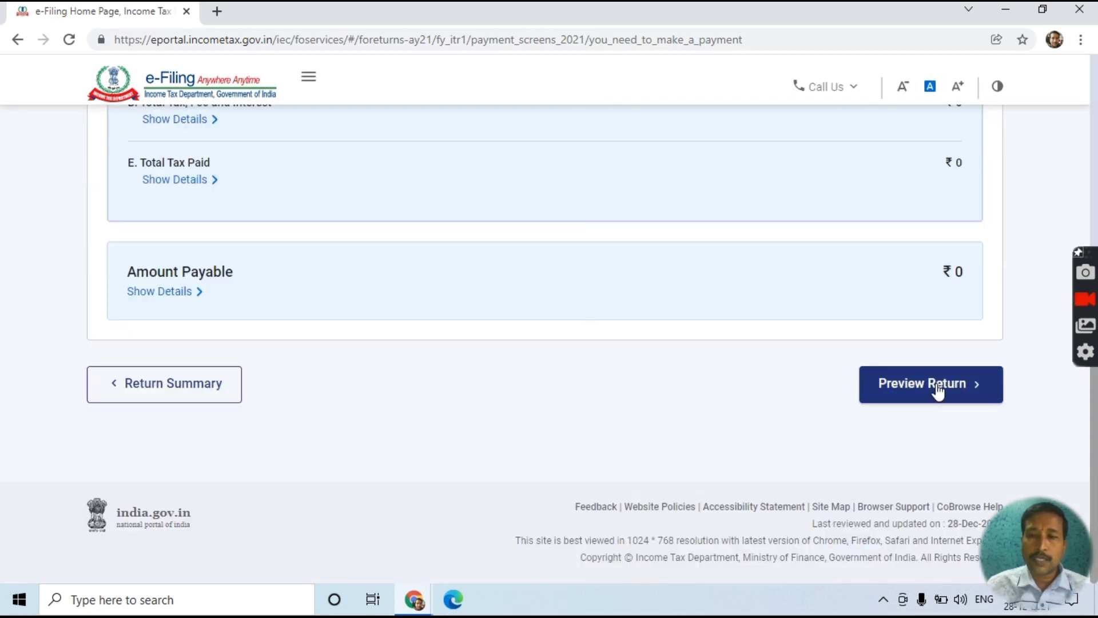
# - Go to Preview Return and tick the declaration that the return is correct, leaving Tax Return Preparer fields blank
pyautogui.click(938, 392)
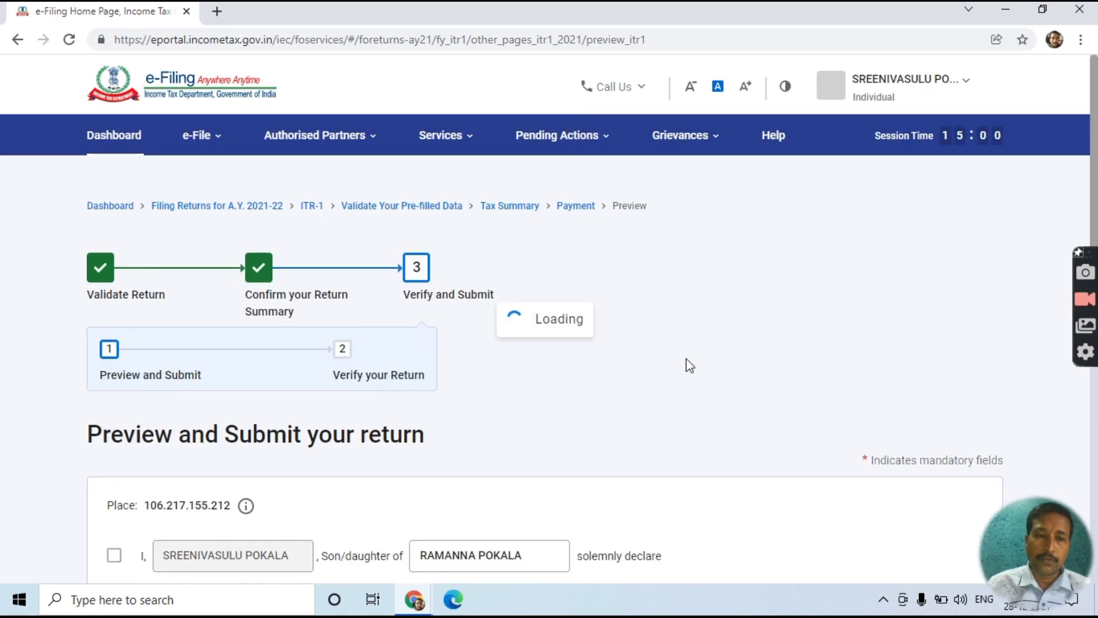
pyautogui.scroll(-4, 385, 424)
pyautogui.scroll(3, 385, 425)
pyautogui.scroll(-4, 397, 370)
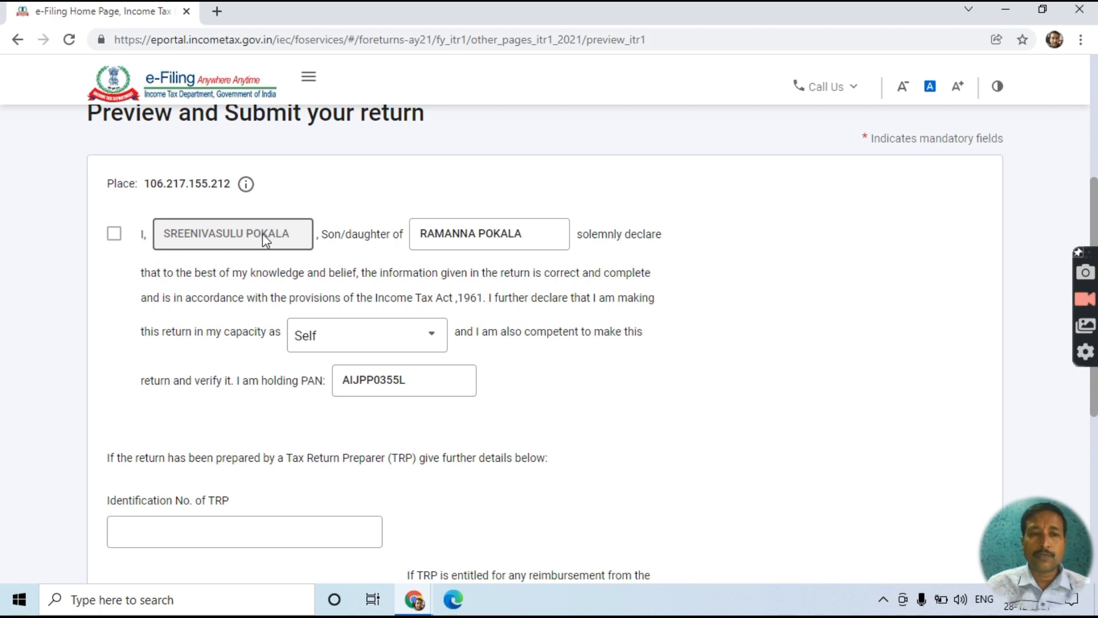
pyautogui.click(114, 236)
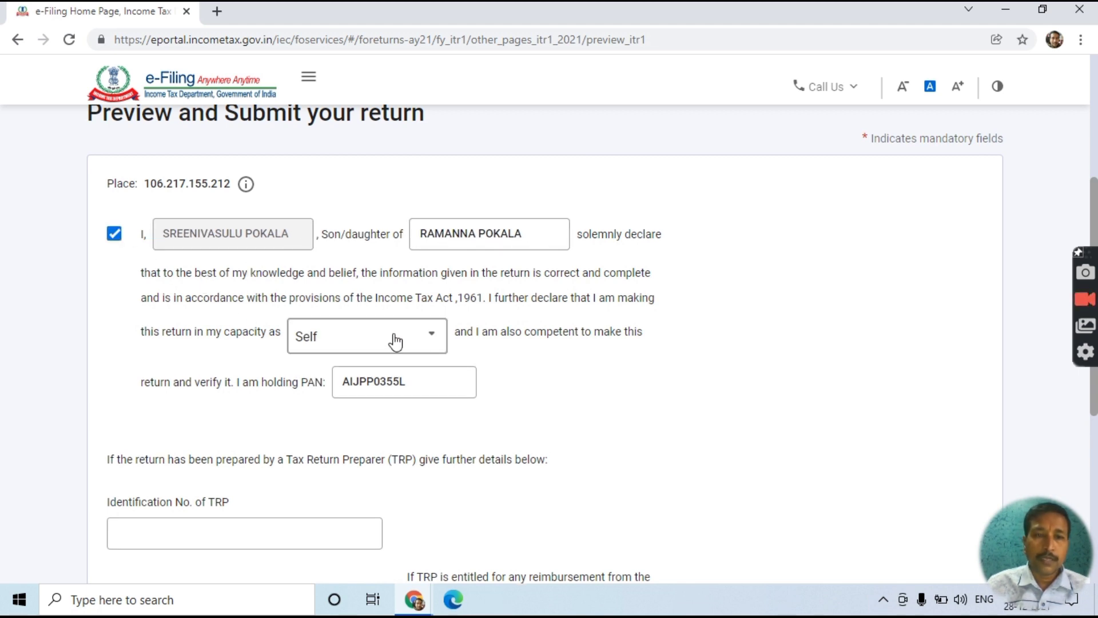
pyautogui.scroll(-5, 428, 425)
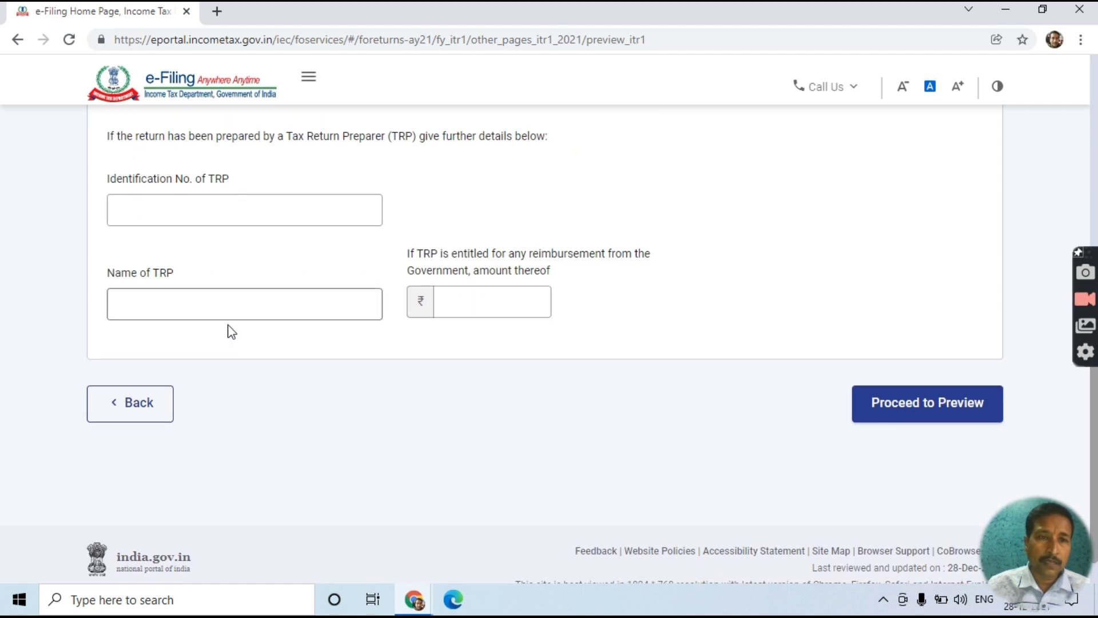
# - Generate the ITR-1 preview and read down to the verification dated 28-Dec-2021 in the capacity of Self
pyautogui.click(887, 411)
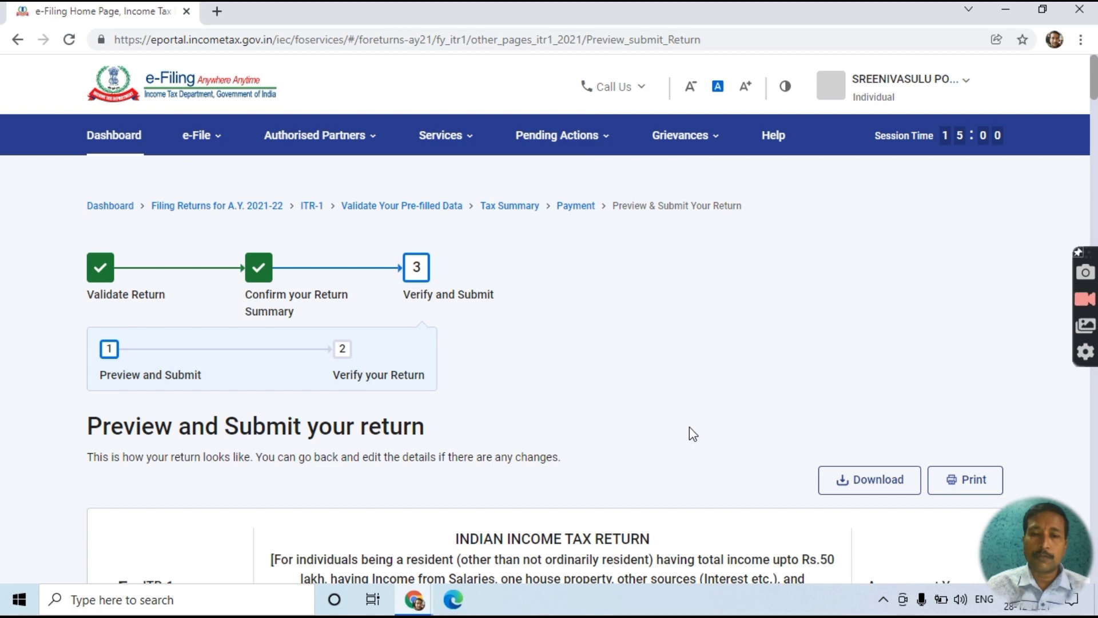
pyautogui.scroll(-4, 690, 428)
pyautogui.scroll(-3, 689, 427)
pyautogui.scroll(2, 664, 363)
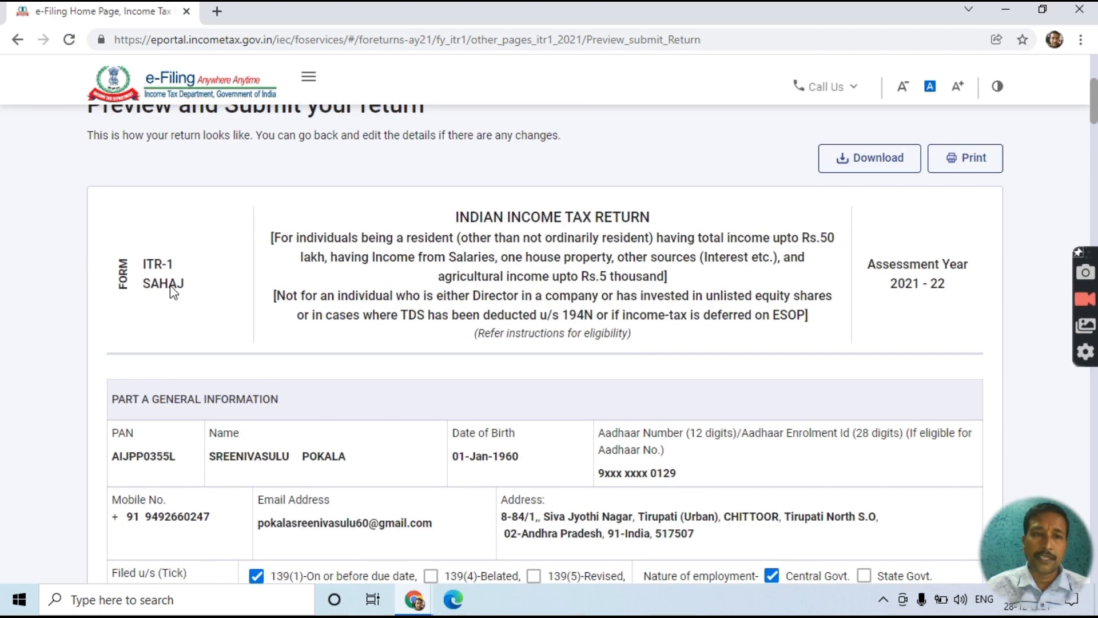
pyautogui.scroll(-8, 911, 294)
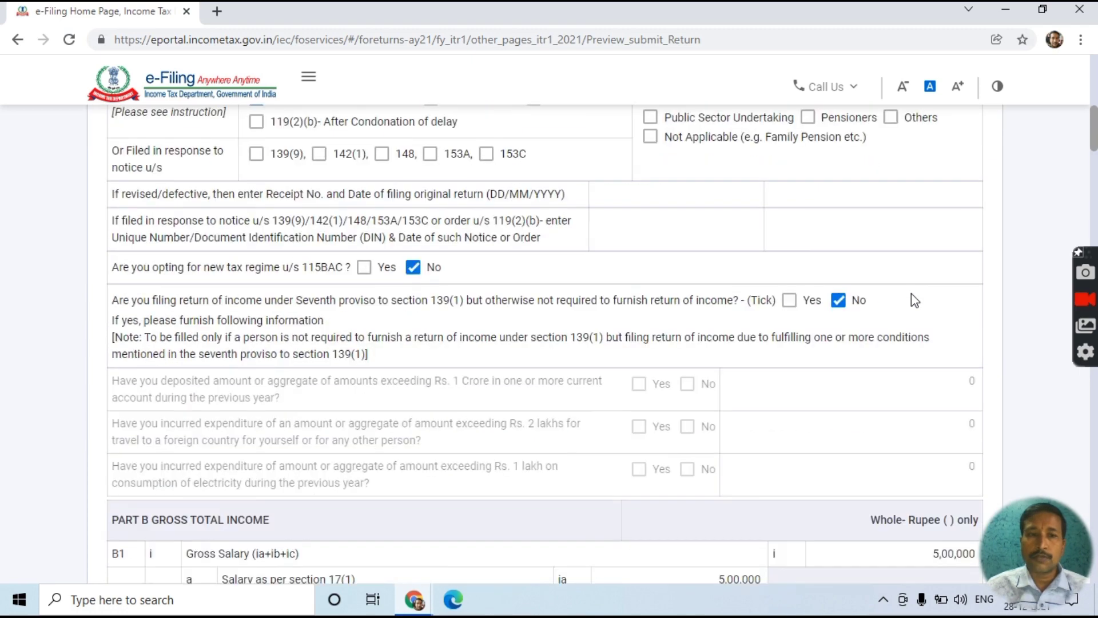
pyautogui.scroll(-7, 911, 293)
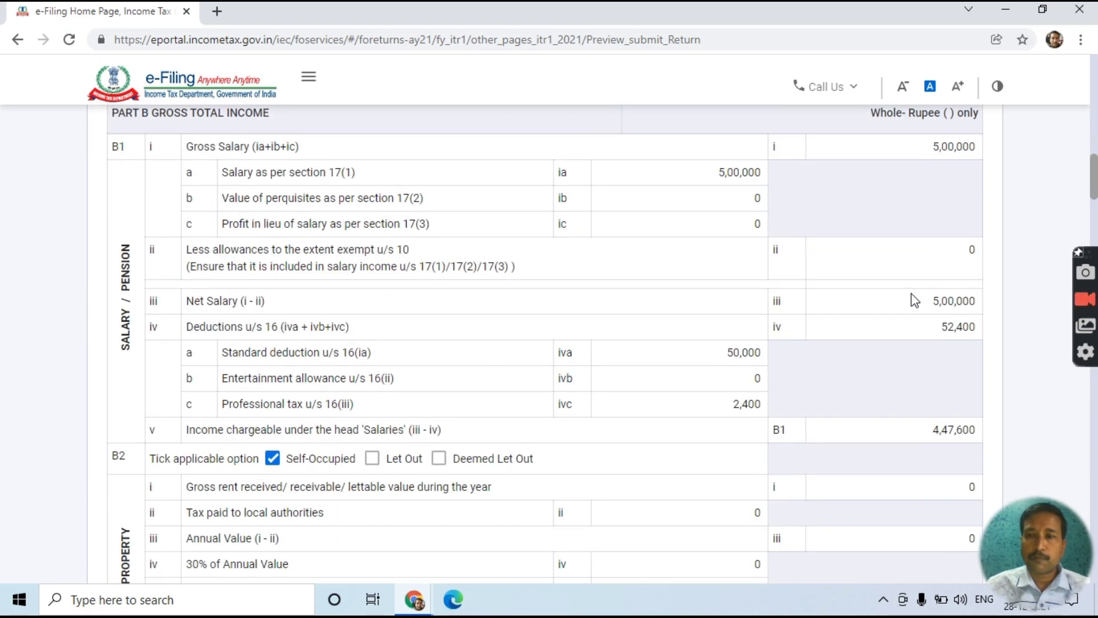
pyautogui.scroll(-14, 912, 295)
pyautogui.scroll(-20, 913, 297)
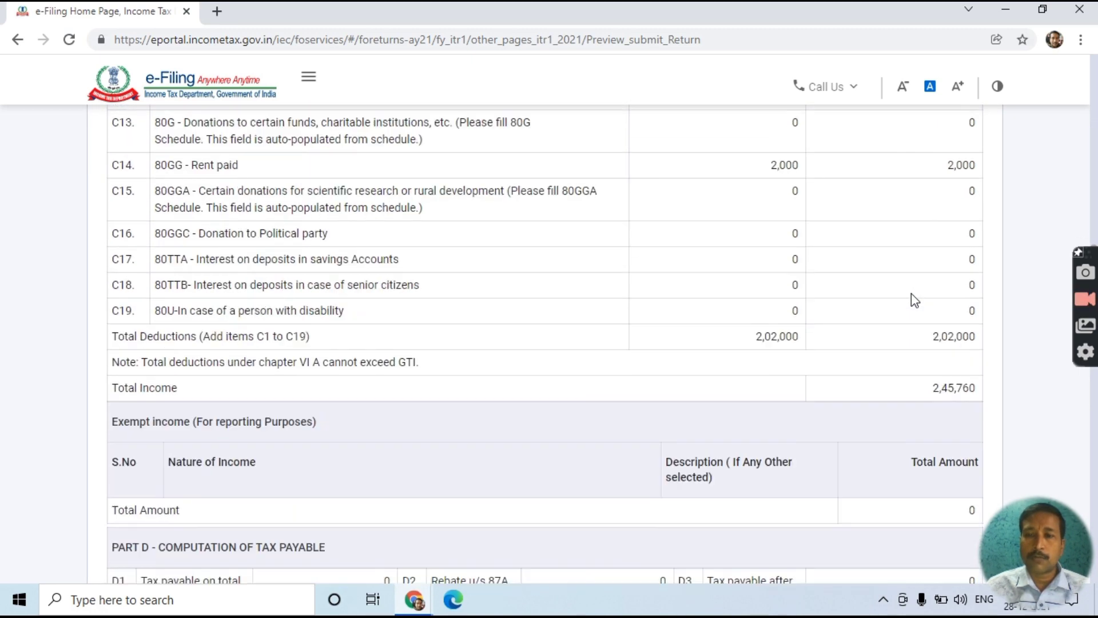
pyautogui.scroll(-20, 911, 293)
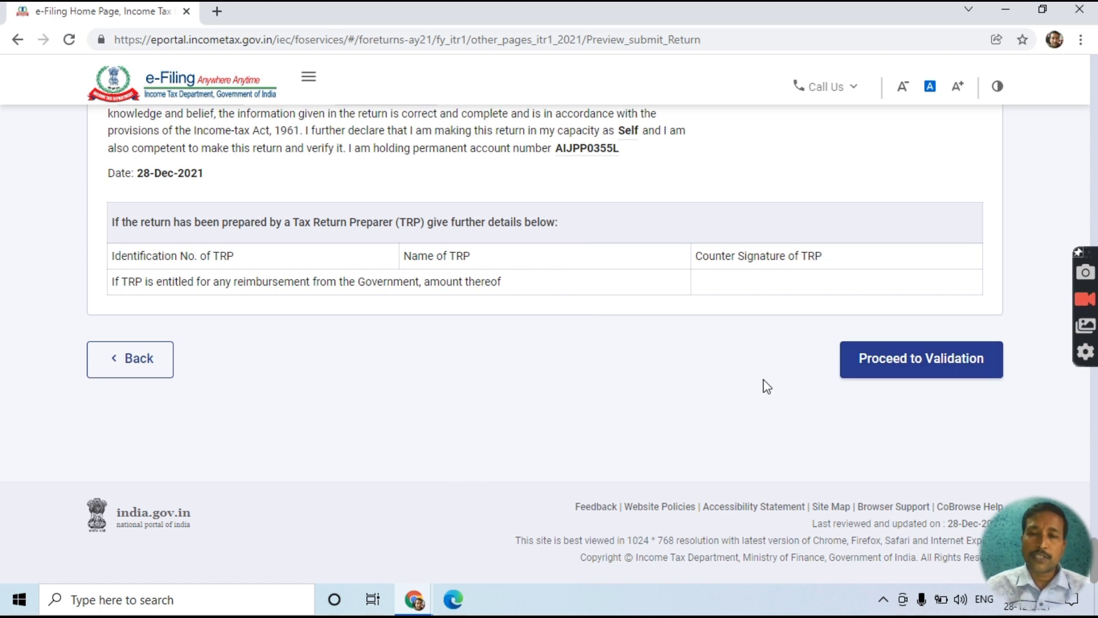
# - Run validation on the ITR-1 return and check that it reports Validation Successful with no errors
pyautogui.click(896, 365)
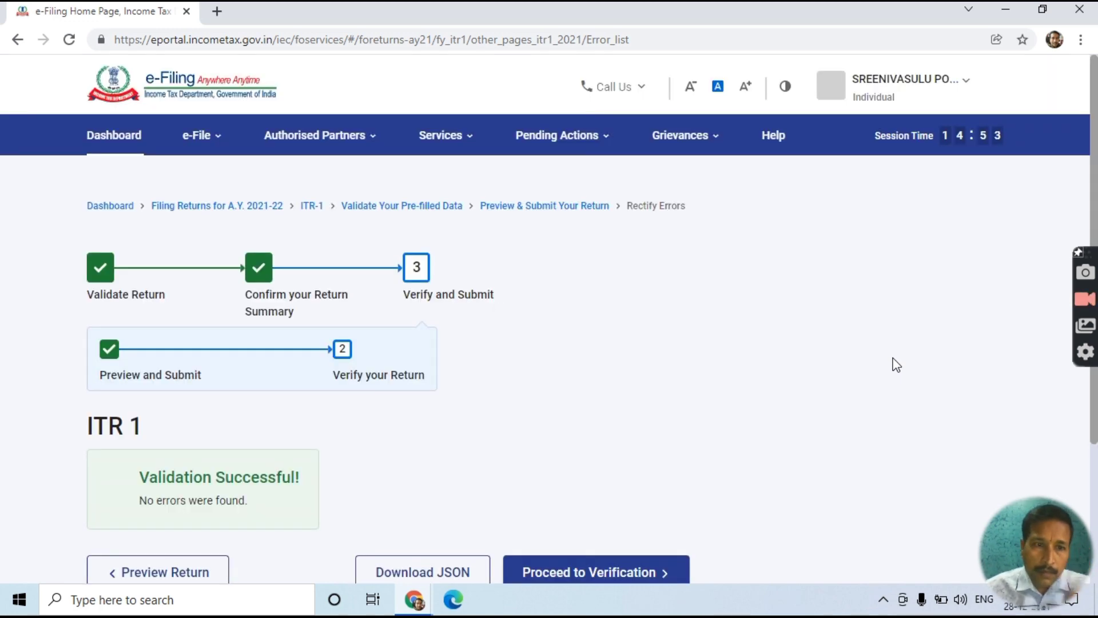
pyautogui.scroll(-3, 897, 364)
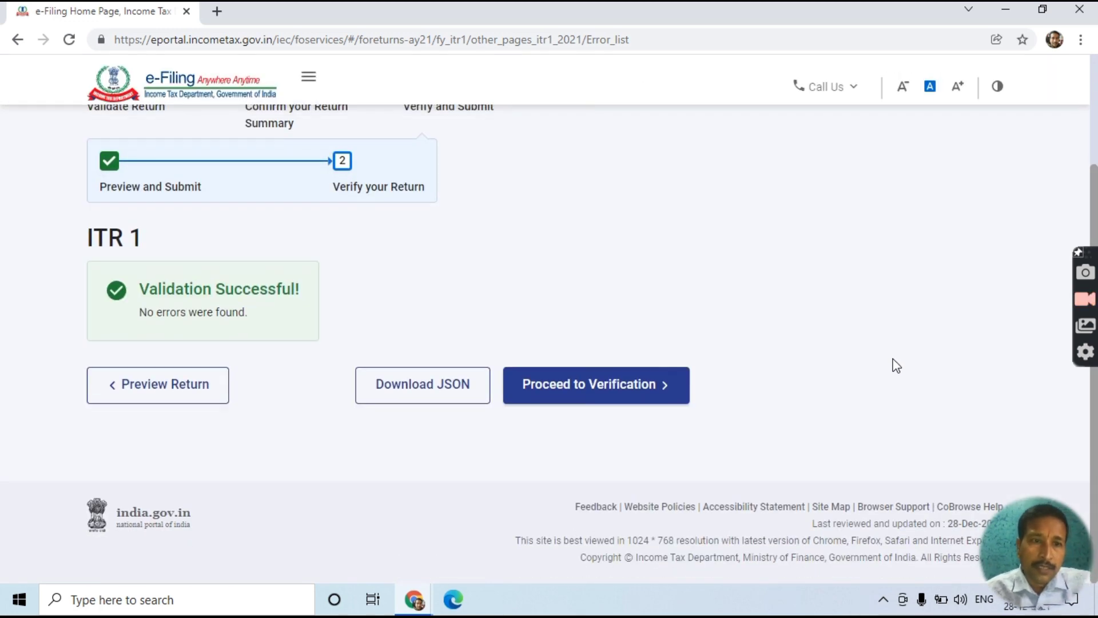